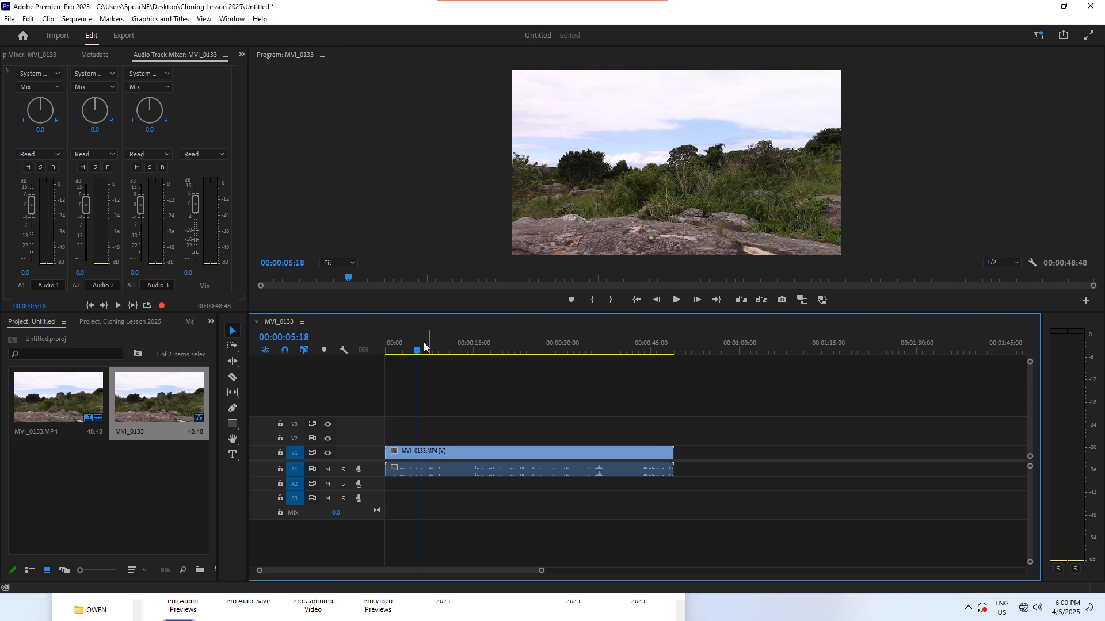
Play the sequence from its beginning through the squatting action and return the playhead to the start.
{"action": "key", "text": "shift+Left"}
{"action": "key", "text": "shift+Left"}
{"action": "left_click_drag", "start_coordinate": [425, 354], "coordinate": [383, 363]}
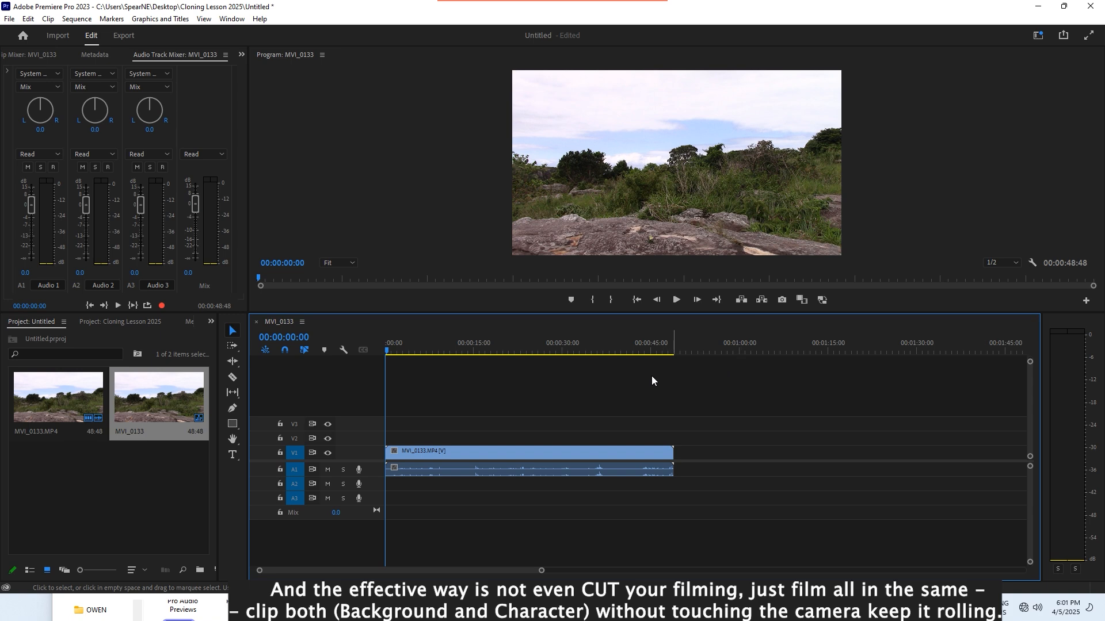
{"action": "left_click", "coordinate": [409, 351]}
{"action": "left_click_drag", "start_coordinate": [416, 351], "coordinate": [356, 347]}
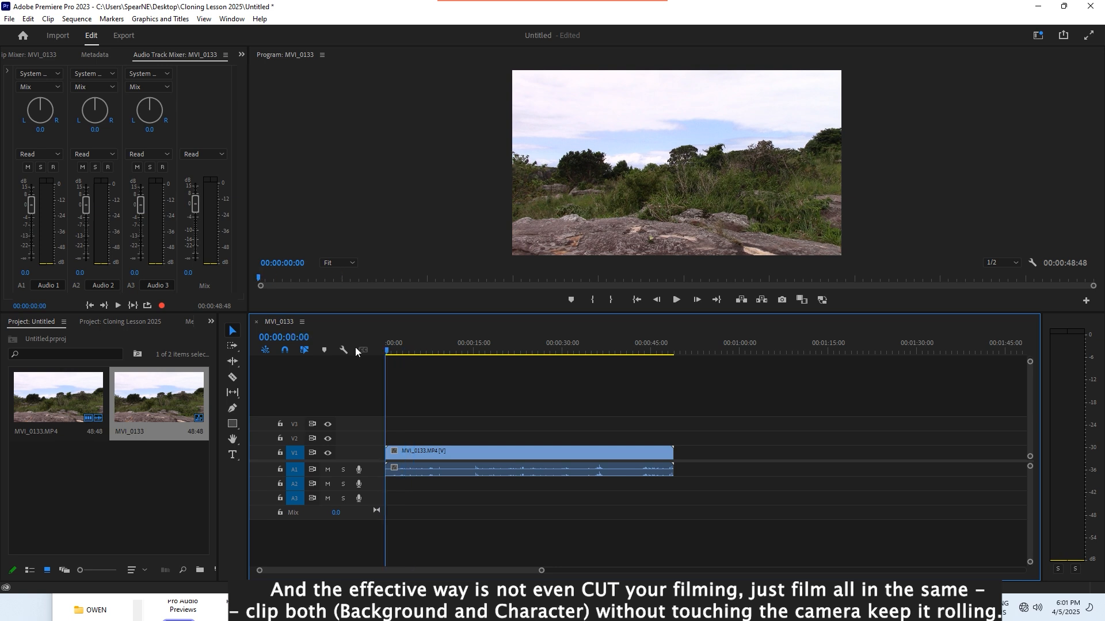
{"action": "left_click", "coordinate": [675, 300]}
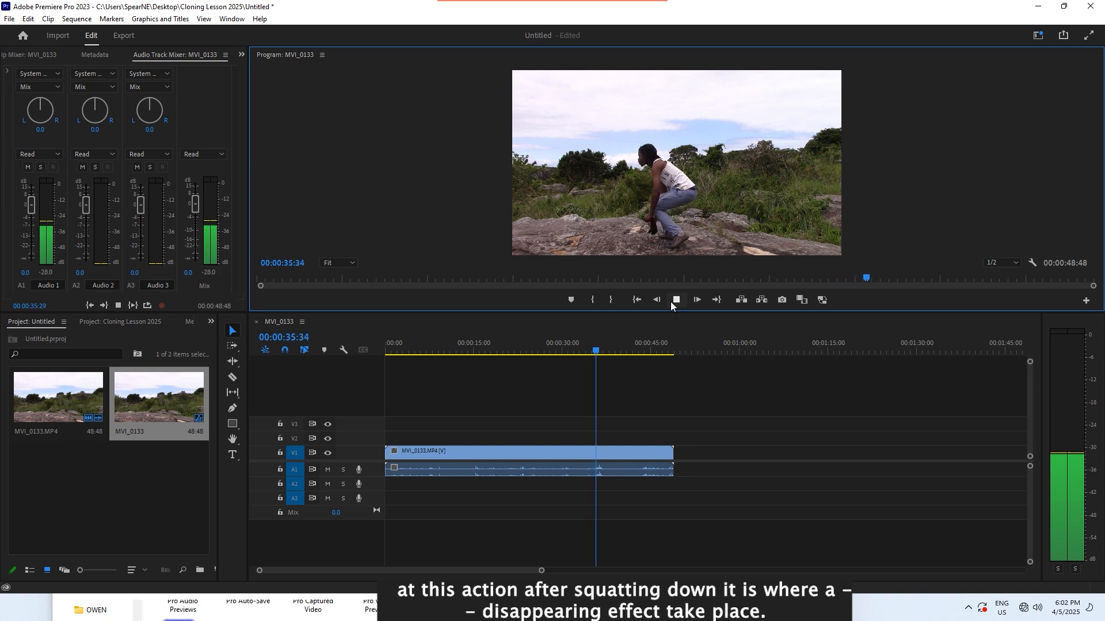
{"action": "left_click", "coordinate": [671, 301]}
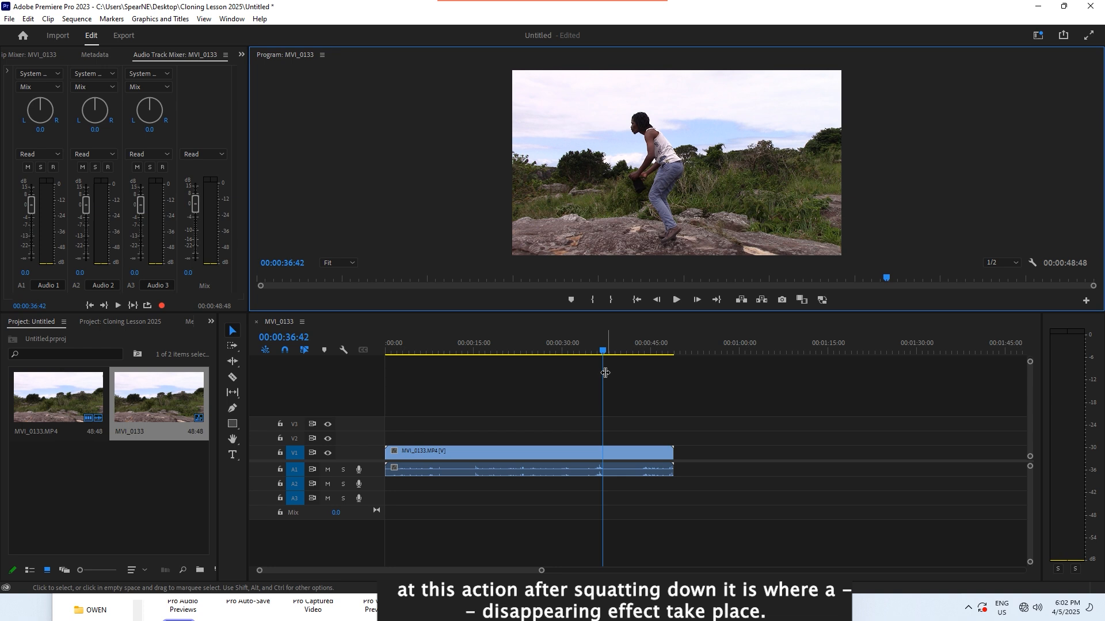
{"action": "left_click_drag", "start_coordinate": [603, 352], "coordinate": [375, 368]}
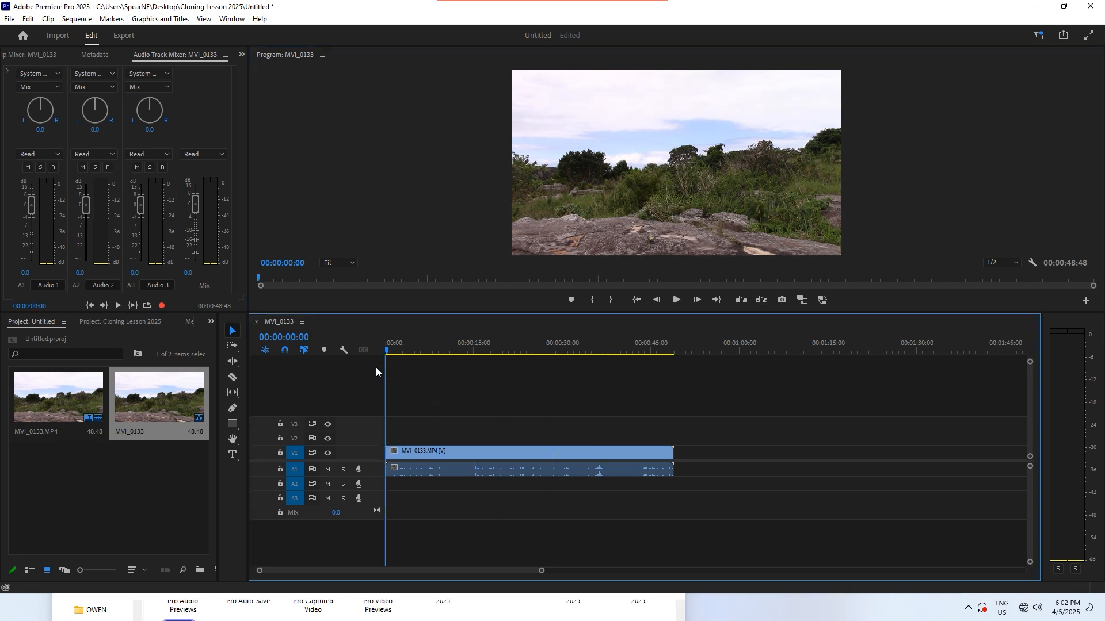
Shift the MVI_0133 clip about 6 seconds later on V1 and trim its end to 00:00:27:02, keeping only the background footage.
{"action": "left_click", "coordinate": [488, 451]}
{"action": "left_click_drag", "start_coordinate": [488, 451], "coordinate": [526, 451]}
{"action": "left_click", "coordinate": [483, 348]}
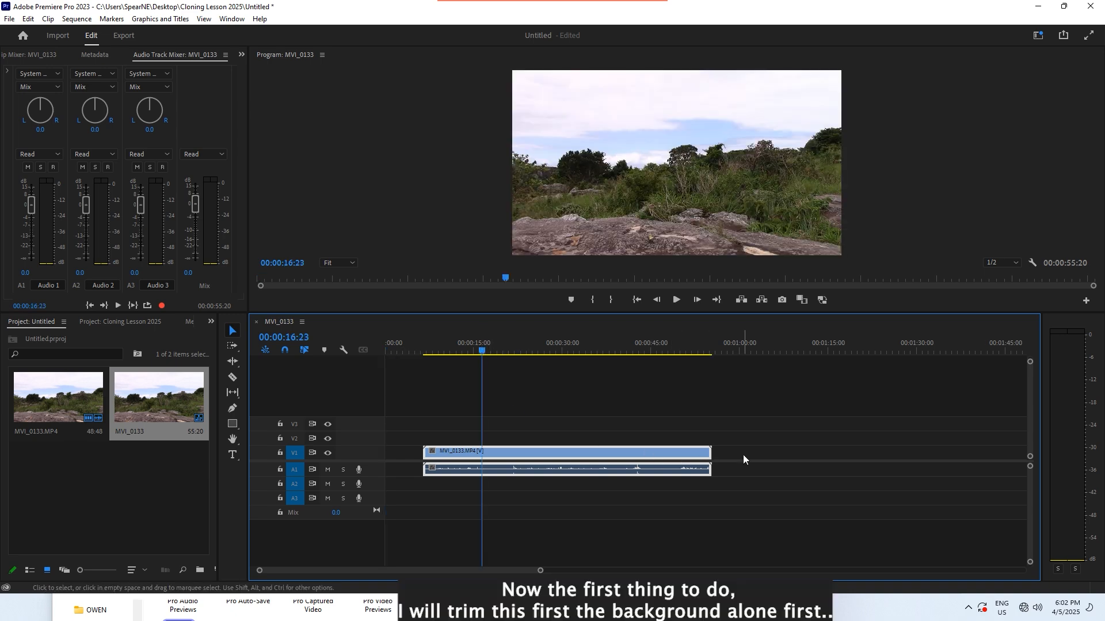
{"action": "left_click_drag", "start_coordinate": [709, 450], "coordinate": [543, 457]}
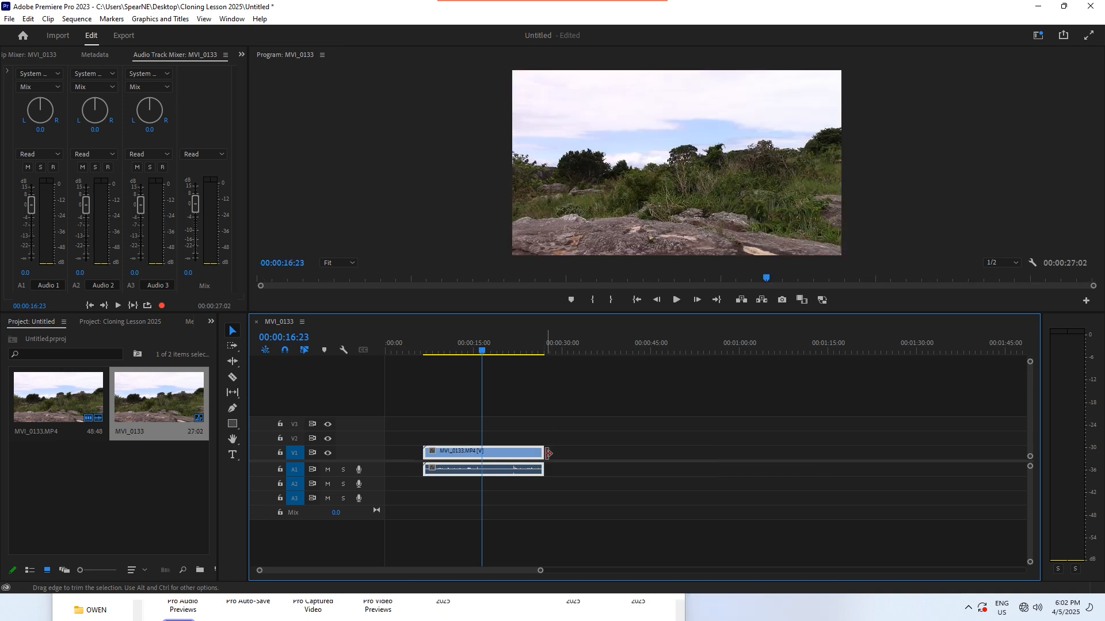
Place a copy of the trimmed clip after it on V1 and extend the copy's end to 00:01:12:37.
{"action": "left_click_drag", "start_coordinate": [483, 353], "coordinate": [519, 359]}
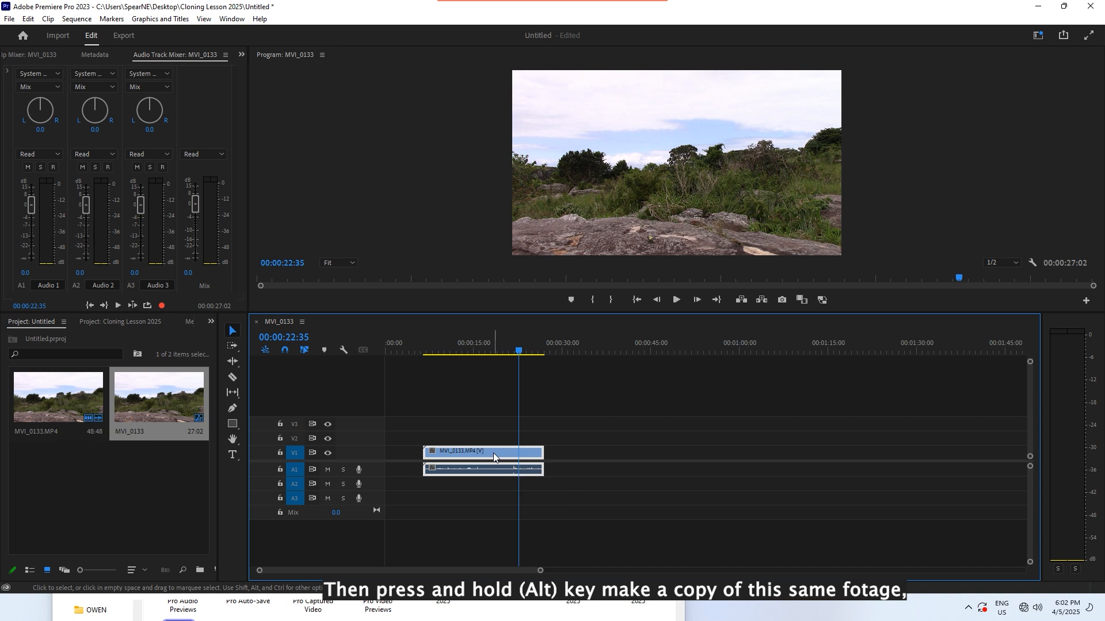
{"action": "left_click_drag", "start_coordinate": [493, 453], "coordinate": [637, 448]}
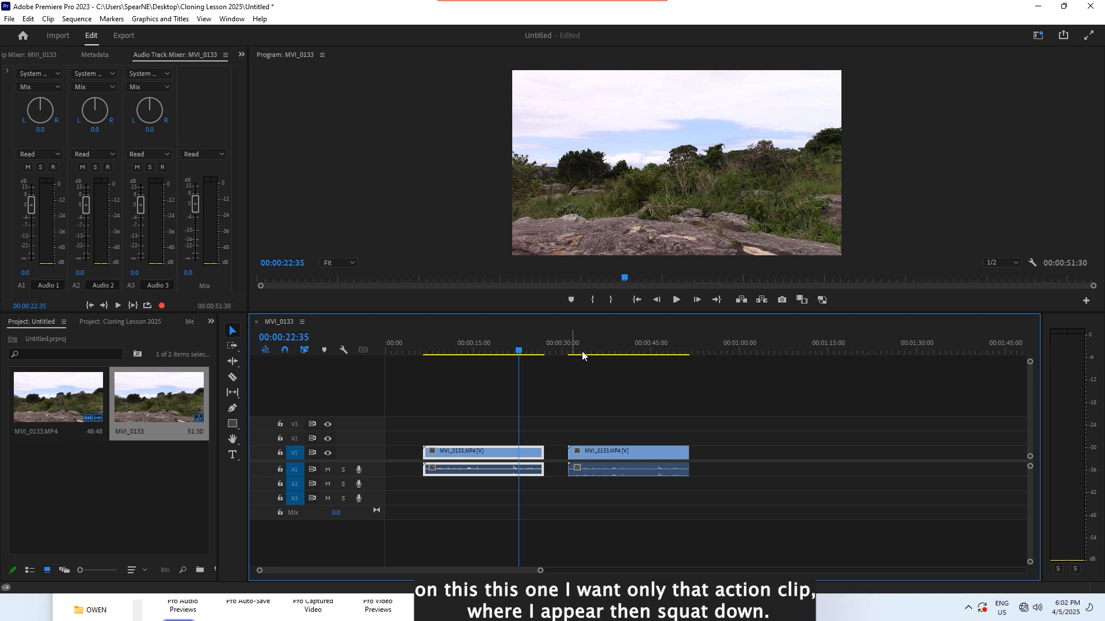
{"action": "left_click", "coordinate": [603, 349]}
{"action": "left_click_drag", "start_coordinate": [635, 354], "coordinate": [674, 361]}
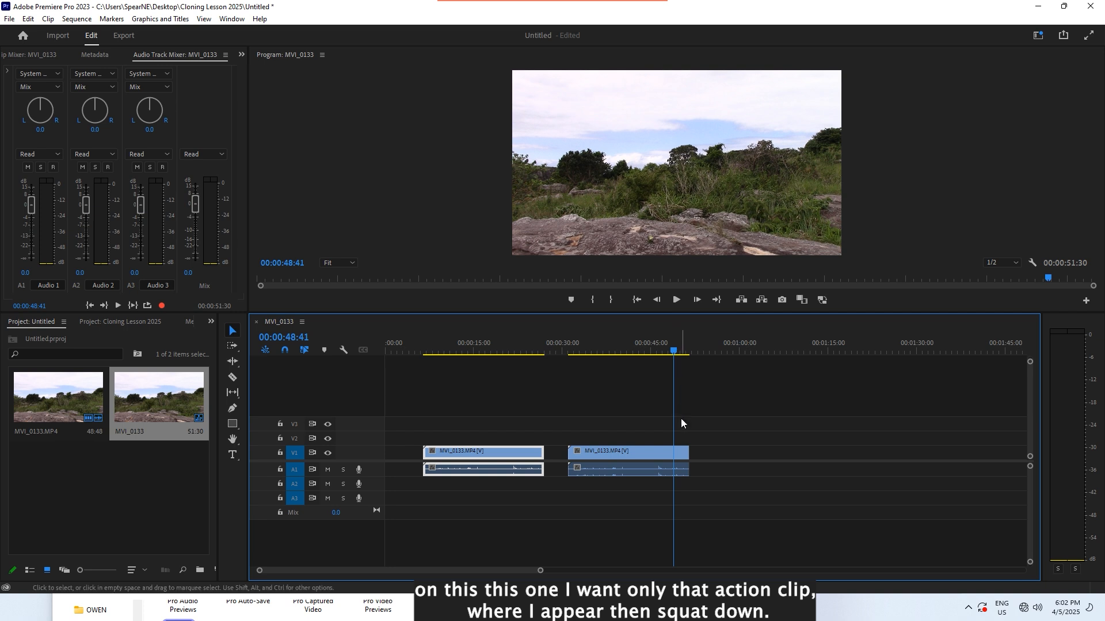
{"action": "left_click_drag", "start_coordinate": [678, 350], "coordinate": [685, 353]}
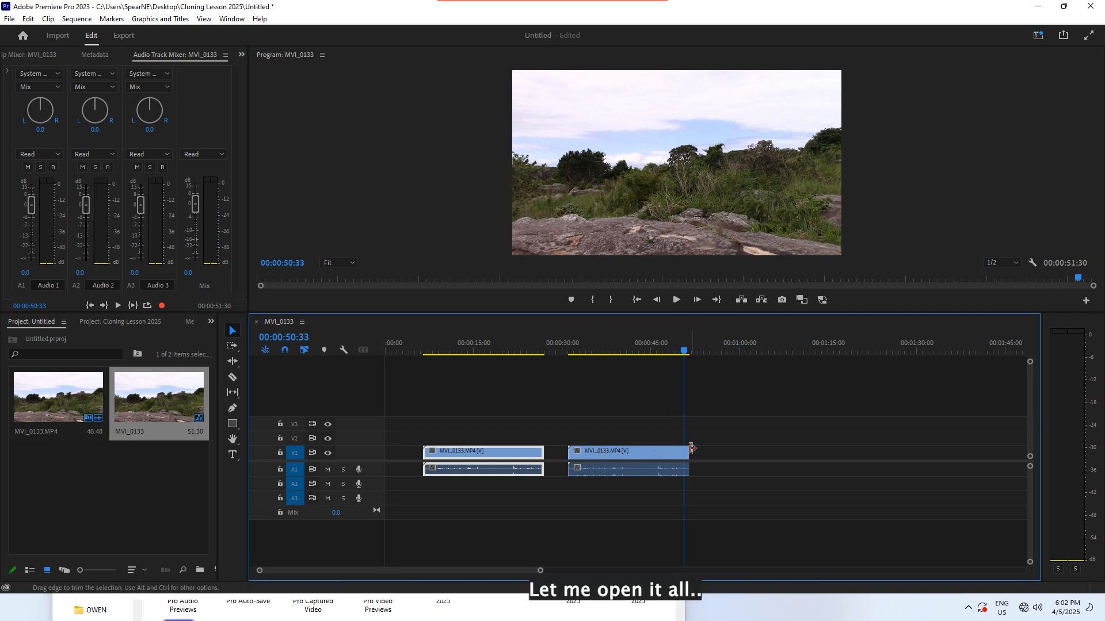
{"action": "left_click_drag", "start_coordinate": [692, 449], "coordinate": [813, 451]}
Trim the copy's start to 00:00:51:03 and stack it on V2, aligned with the start of the background clip.
{"action": "mouse_move", "coordinate": [685, 351]}
{"action": "left_mouse_down"}
{"action": "mouse_move", "coordinate": [762, 359]}
{"action": "mouse_move", "coordinate": [688, 351]}
{"action": "left_mouse_up"}
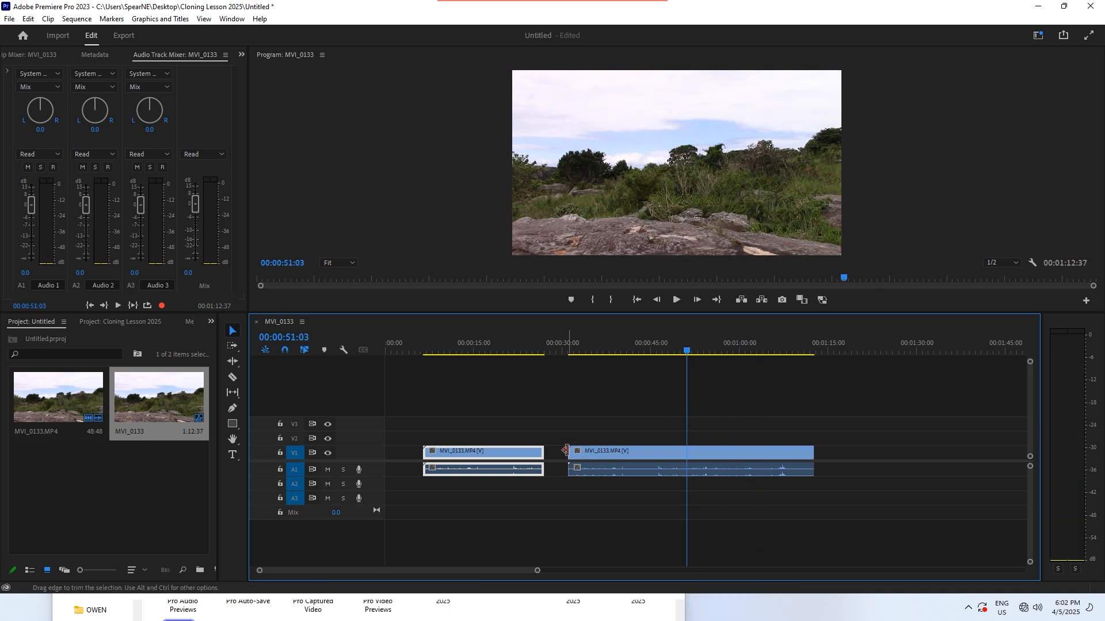
{"action": "left_click_drag", "start_coordinate": [570, 453], "coordinate": [688, 452]}
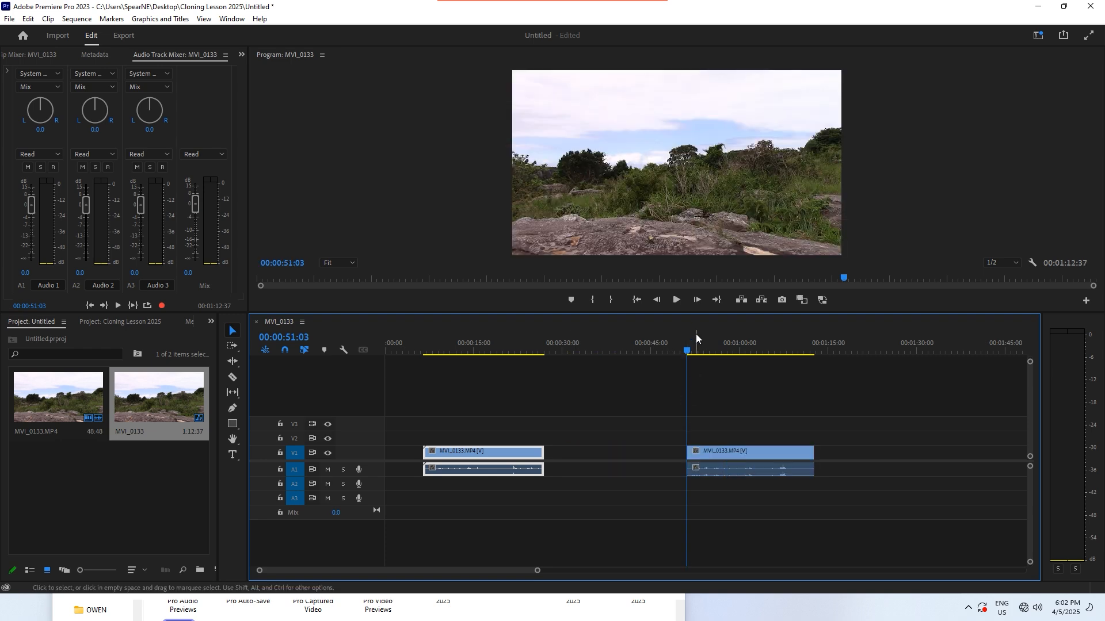
{"action": "left_click", "coordinate": [679, 302]}
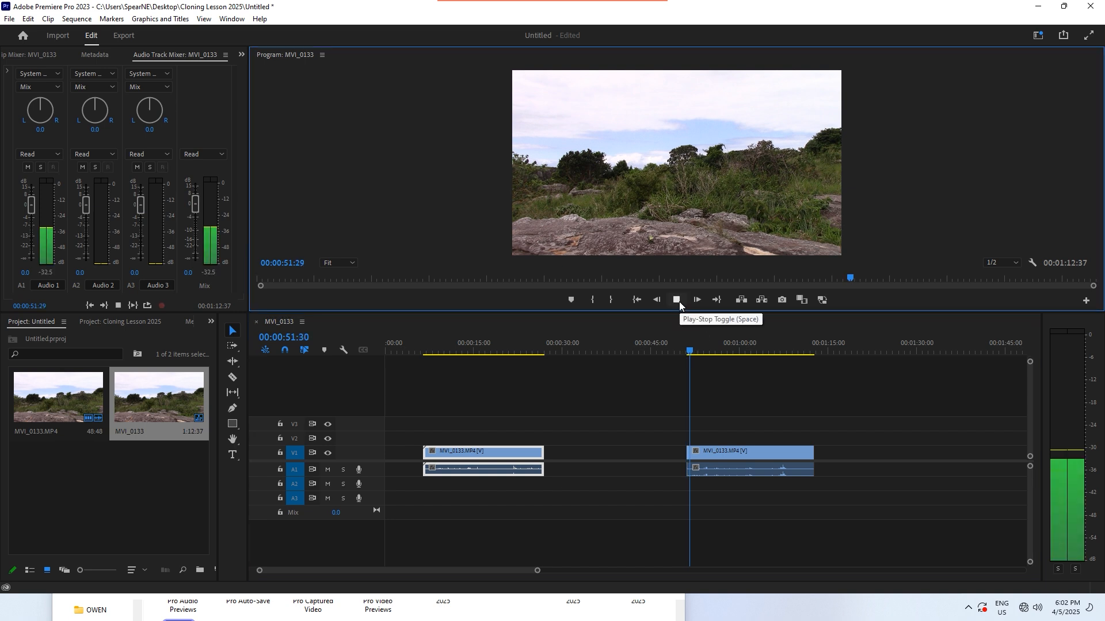
{"action": "left_click", "coordinate": [679, 301]}
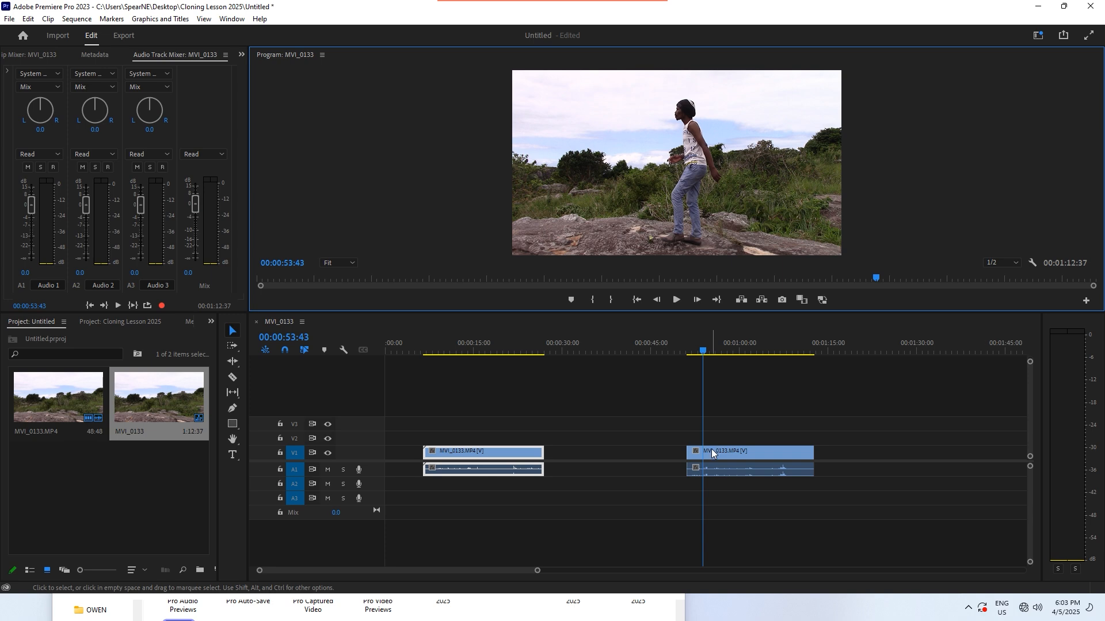
{"action": "left_click_drag", "start_coordinate": [711, 453], "coordinate": [449, 435]}
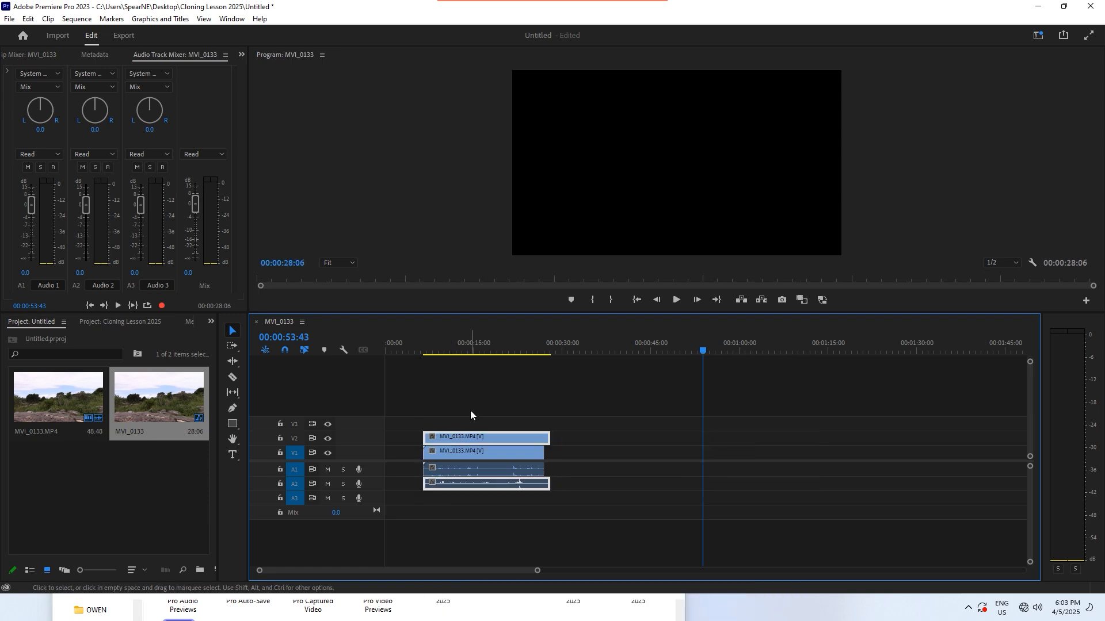
Find the squatting pose at 00:00:17:27 and duplicate the V2 action clip directly above itself onto V3.
{"action": "left_click", "coordinate": [448, 353]}
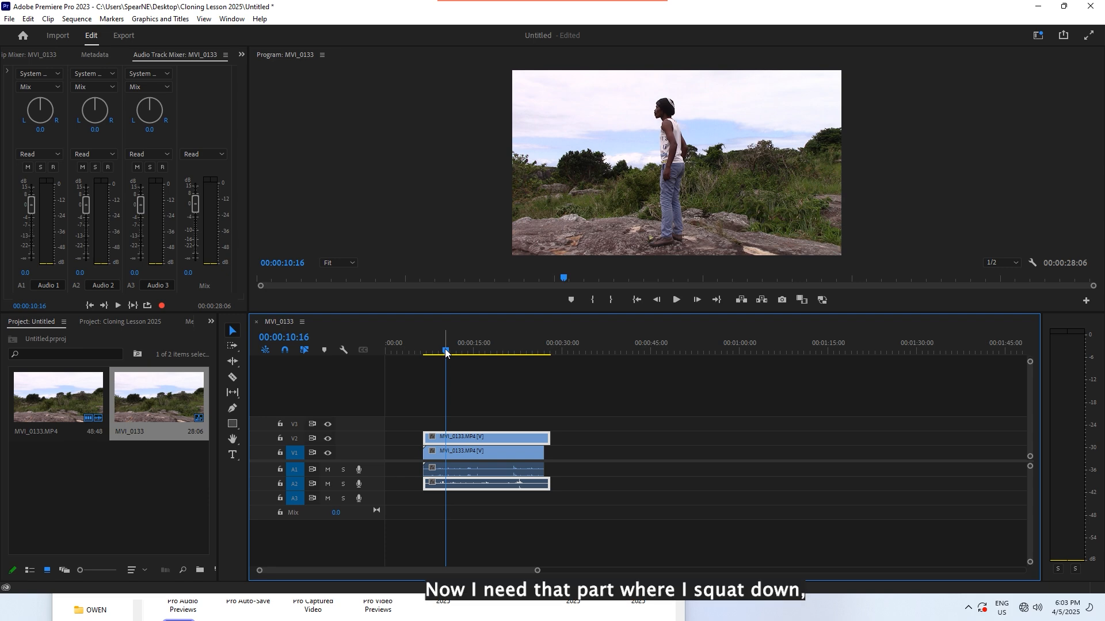
{"action": "left_click_drag", "start_coordinate": [446, 352], "coordinate": [497, 369]}
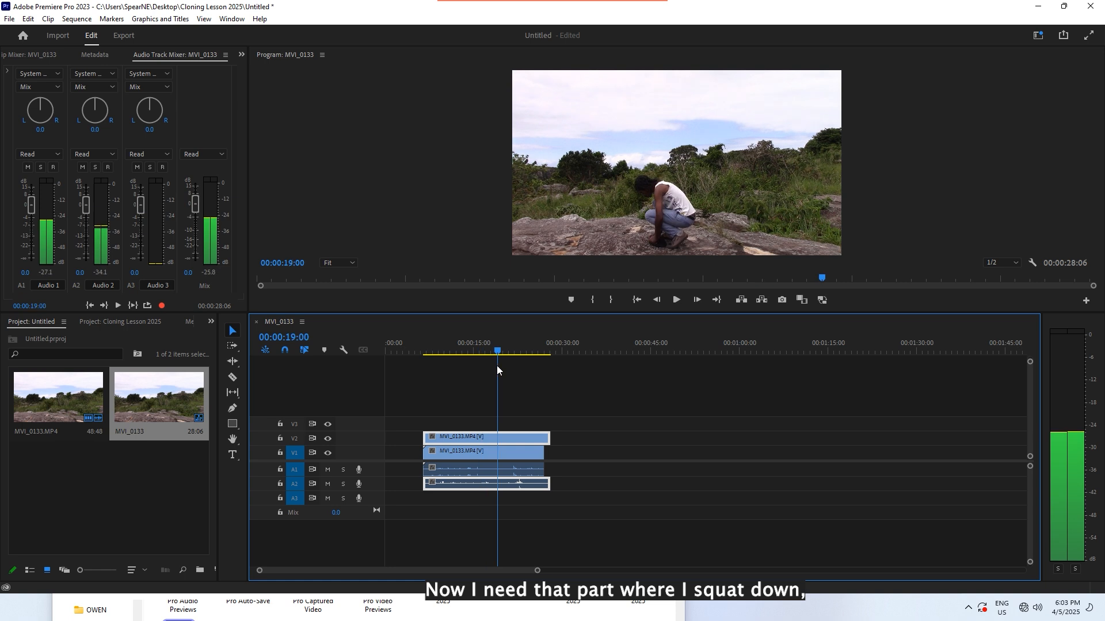
{"action": "mouse_move", "coordinate": [497, 367]}
{"action": "left_mouse_down"}
{"action": "mouse_move", "coordinate": [481, 373]}
{"action": "mouse_move", "coordinate": [488, 364]}
{"action": "left_mouse_up"}
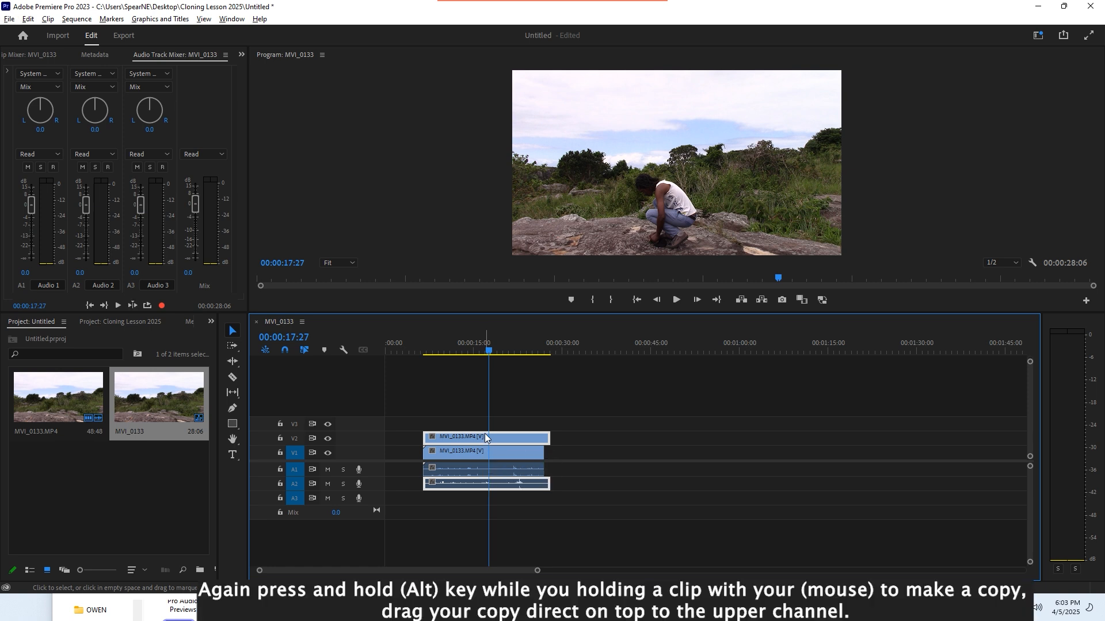
{"action": "left_click_drag", "start_coordinate": [485, 433], "coordinate": [485, 432]}
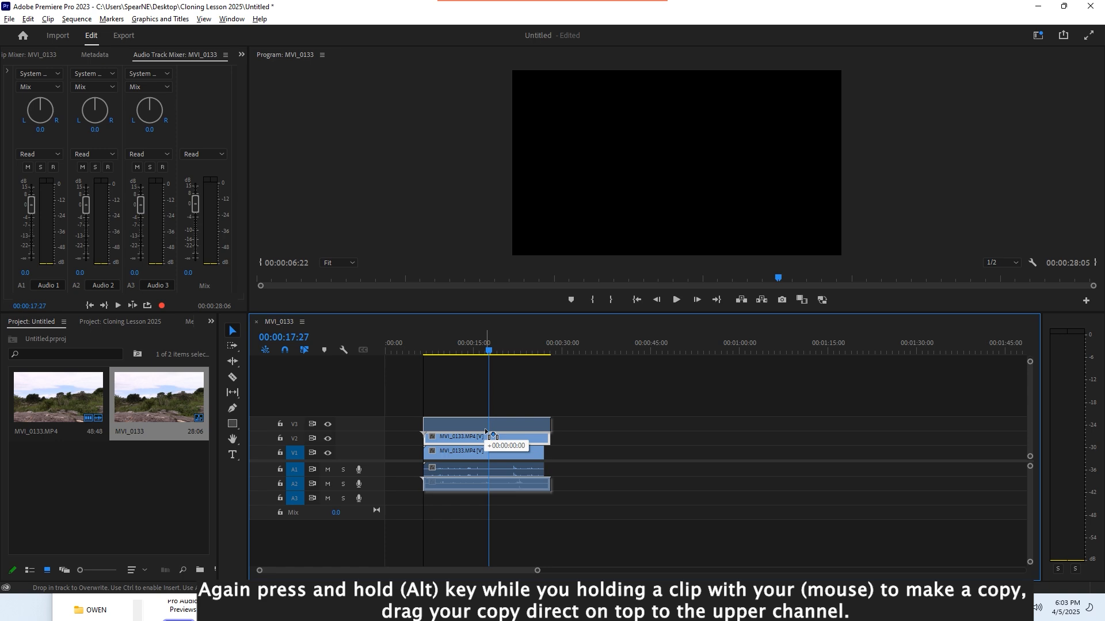
{"action": "left_click_drag", "start_coordinate": [486, 433], "coordinate": [485, 429]}
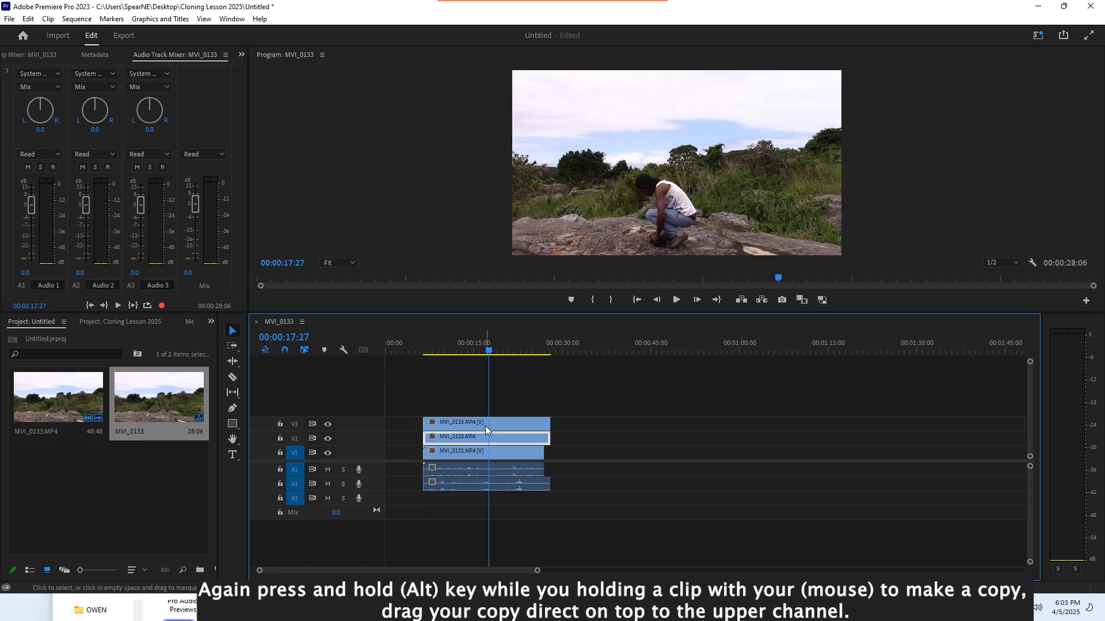
Unlink the V3 clip from its audio and delete that audio from track A2.
{"action": "left_click", "coordinate": [485, 423]}
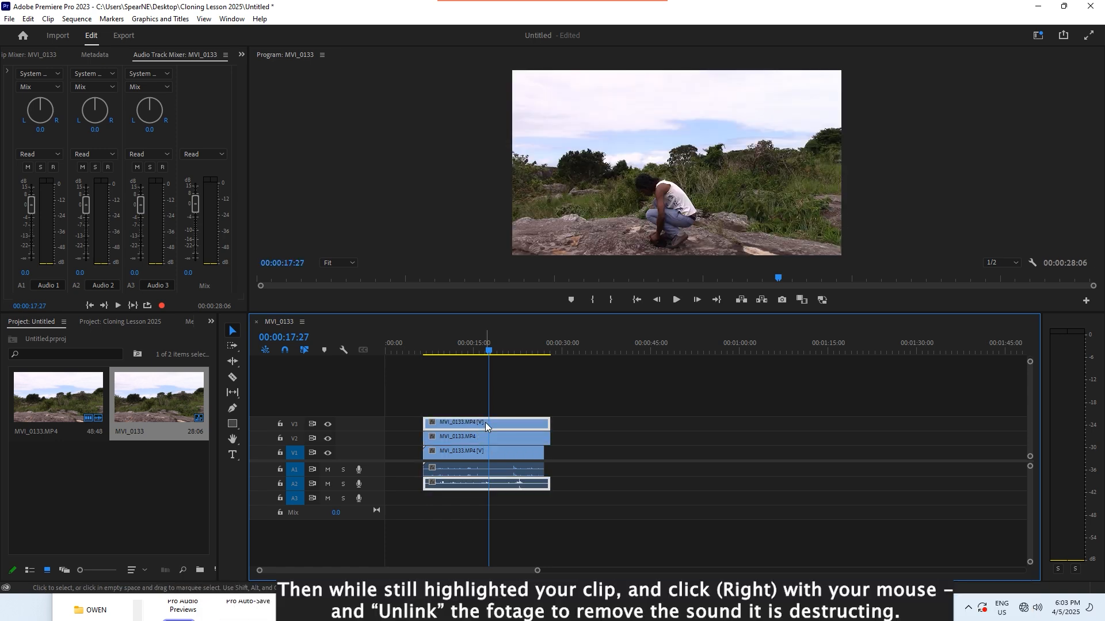
{"action": "right_click", "coordinate": [485, 422]}
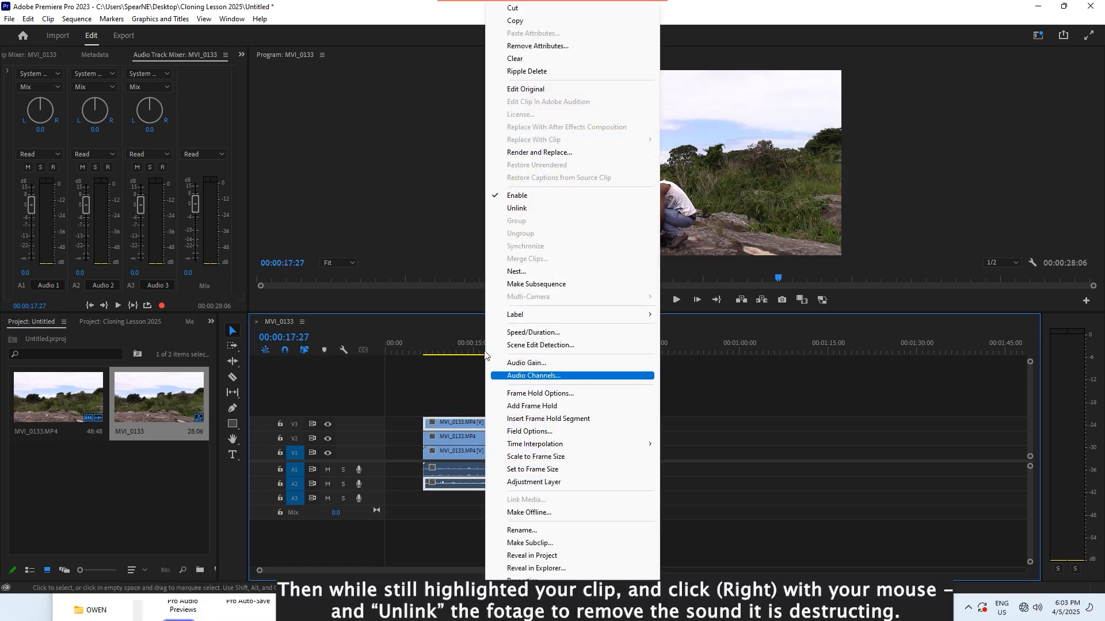
{"action": "left_click", "coordinate": [518, 213]}
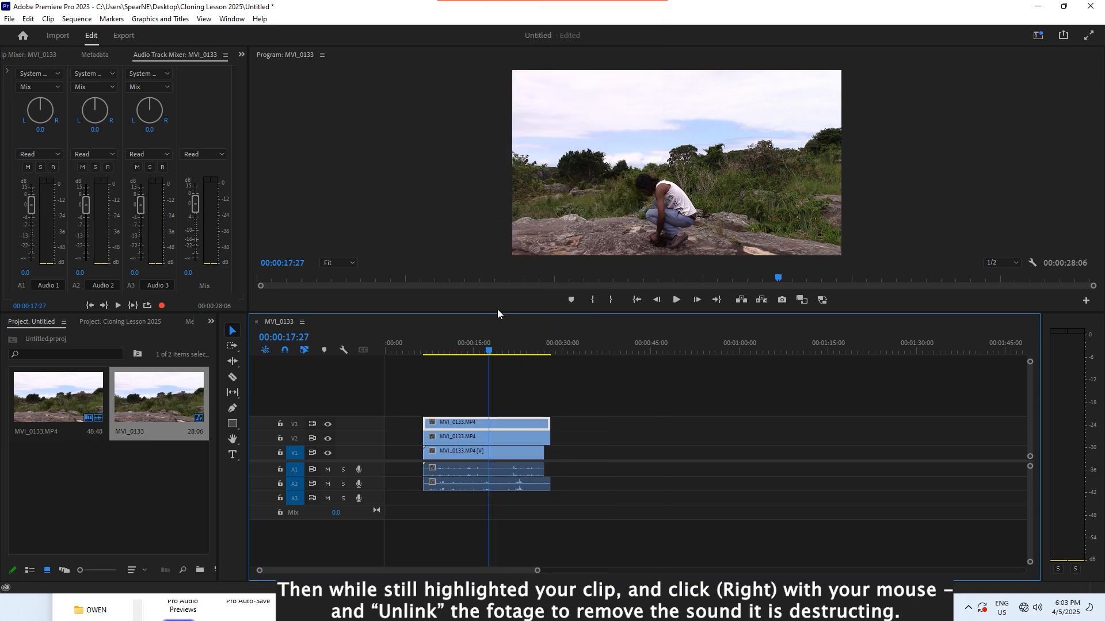
{"action": "left_click", "coordinate": [484, 482]}
{"action": "key", "text": "Delete"}
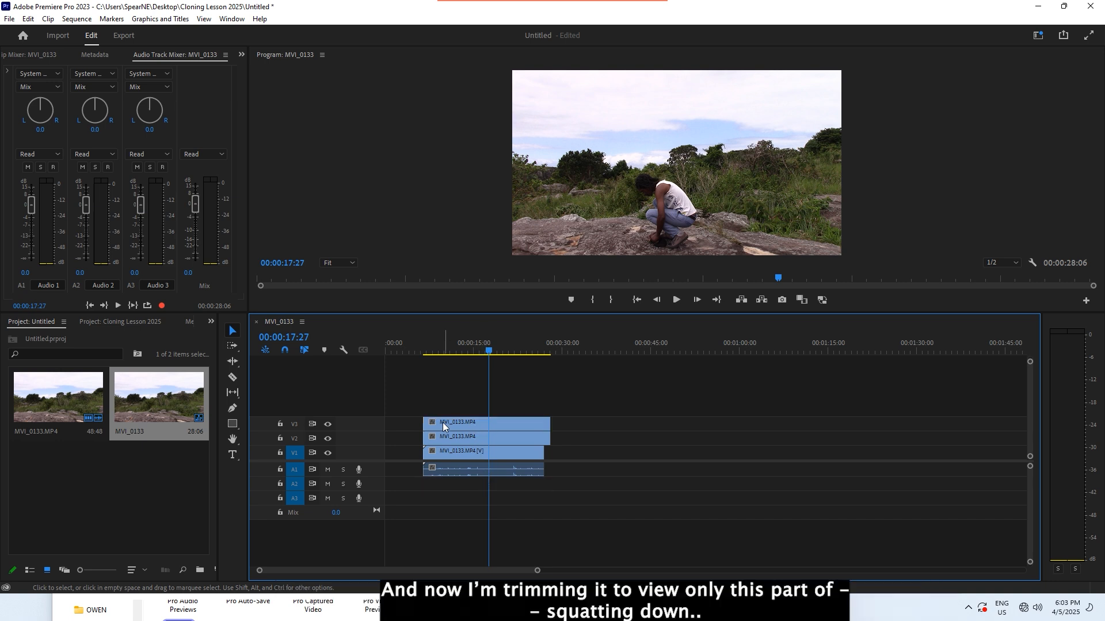
Trim the V3 clip to the squatting part only, from 00:00:17:27 to about 00:00:20.
{"action": "left_click_drag", "start_coordinate": [426, 425], "coordinate": [490, 412]}
{"action": "left_click_drag", "start_coordinate": [492, 350], "coordinate": [492, 345]}
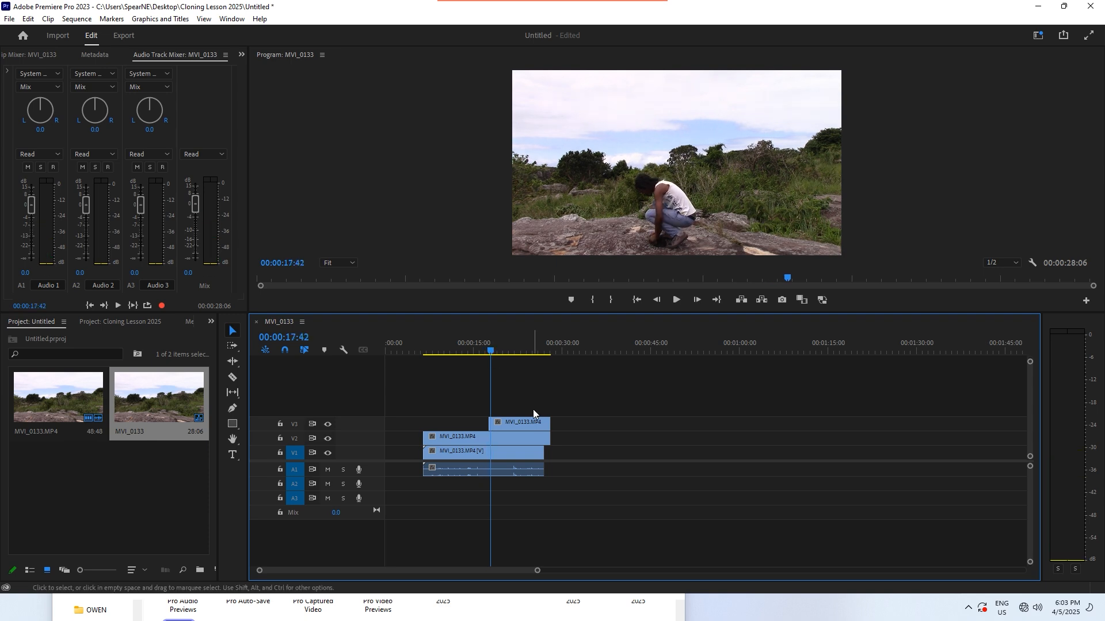
{"action": "left_click_drag", "start_coordinate": [549, 423], "coordinate": [502, 424]}
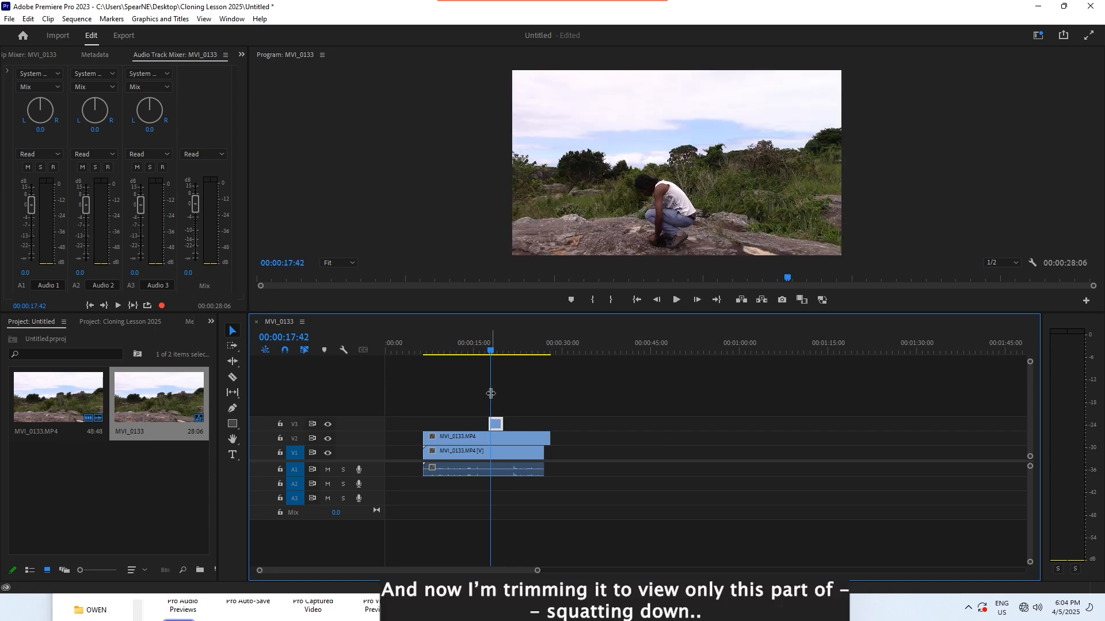
{"action": "right_click", "coordinate": [526, 444]}
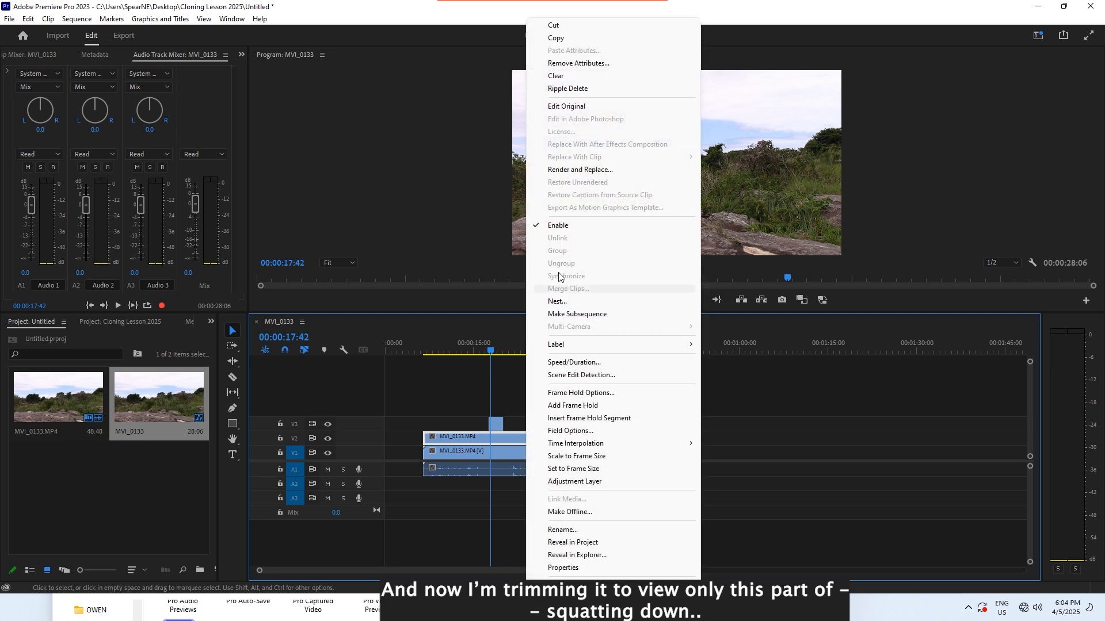
{"action": "left_click", "coordinate": [437, 426]}
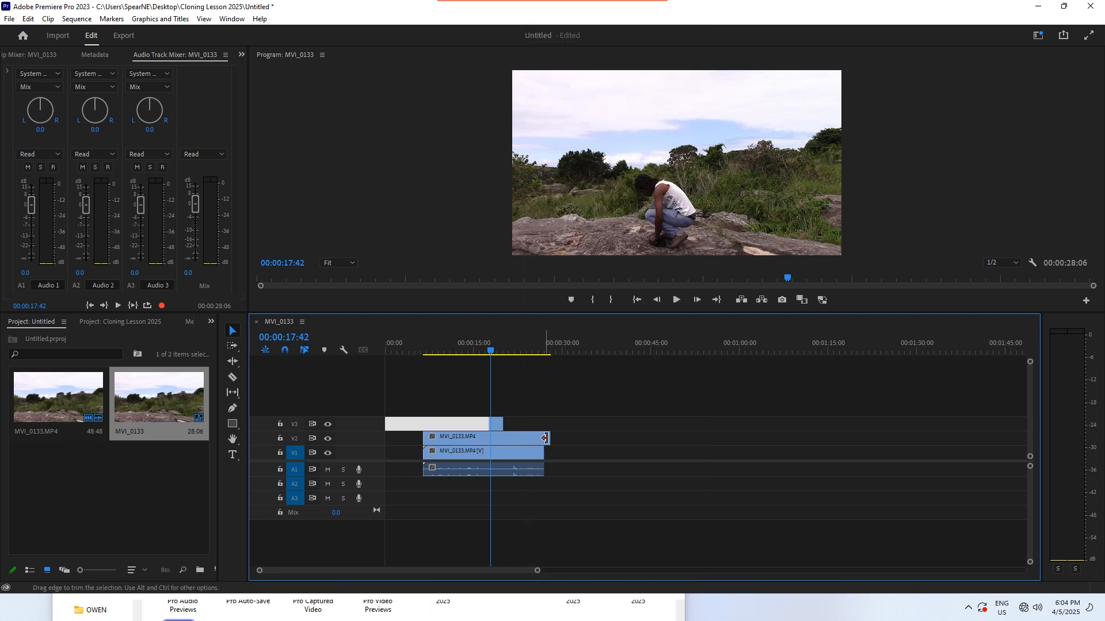
{"action": "left_click_drag", "start_coordinate": [546, 438], "coordinate": [550, 438]}
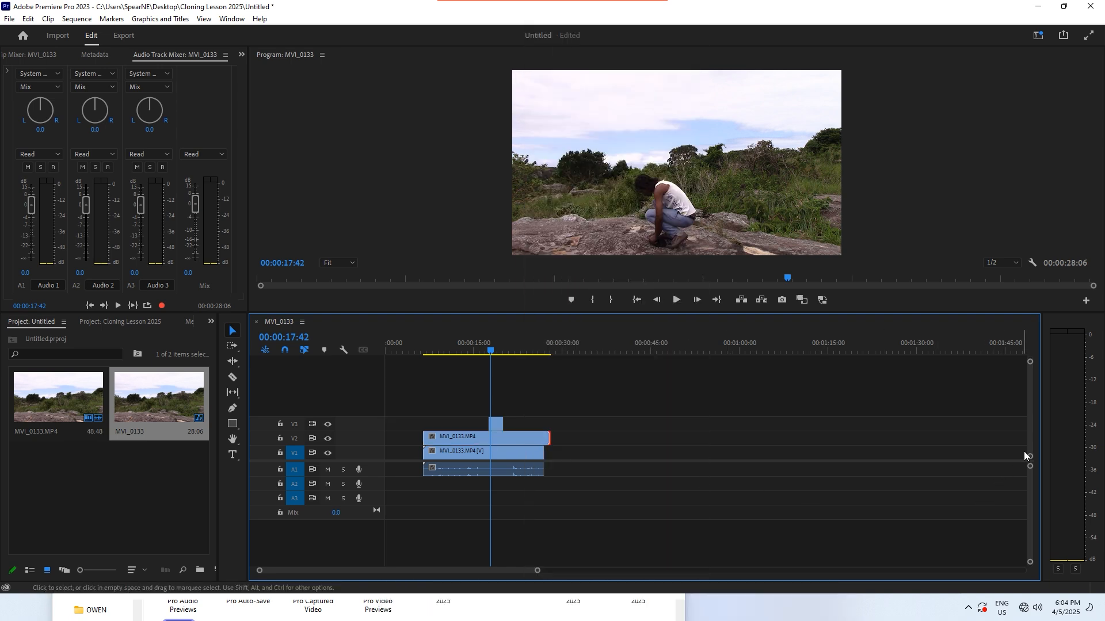
Enlarge the video tracks, zoom the timeline in on the three stacked clips, and select the V2 action clip.
{"action": "left_click_drag", "start_coordinate": [1030, 457], "coordinate": [1030, 454]}
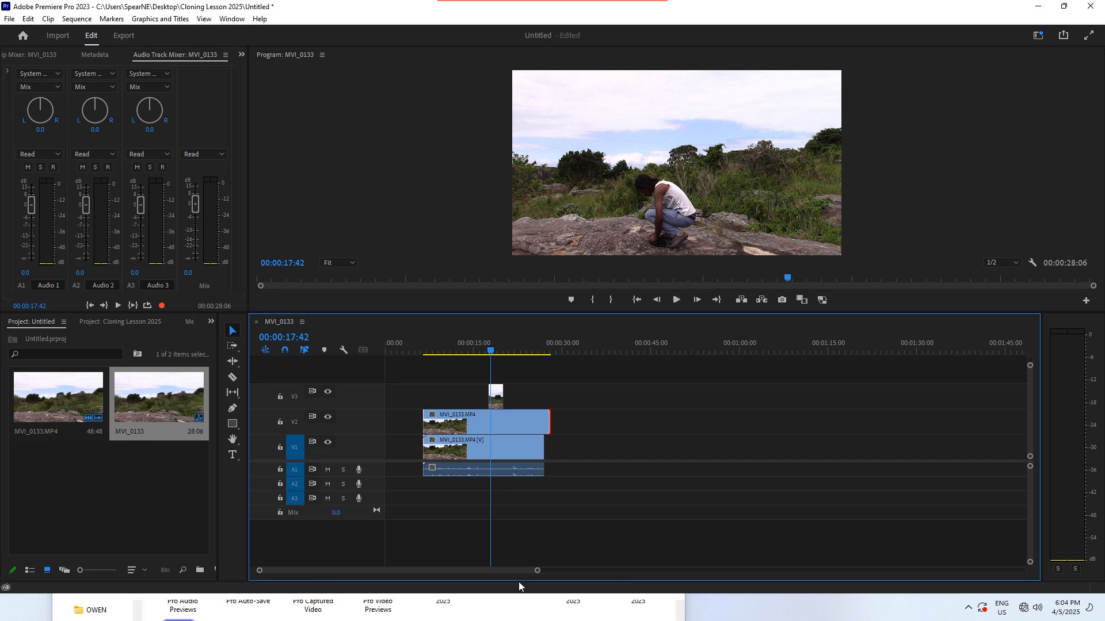
{"action": "left_click_drag", "start_coordinate": [536, 574], "coordinate": [452, 571]}
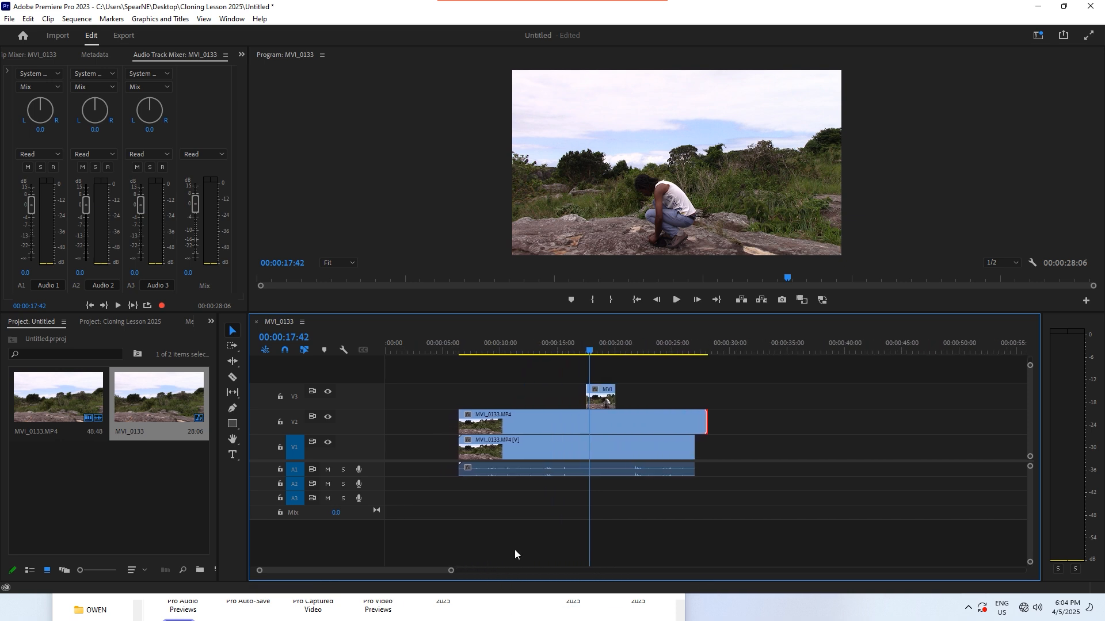
{"action": "left_click", "coordinate": [627, 426]}
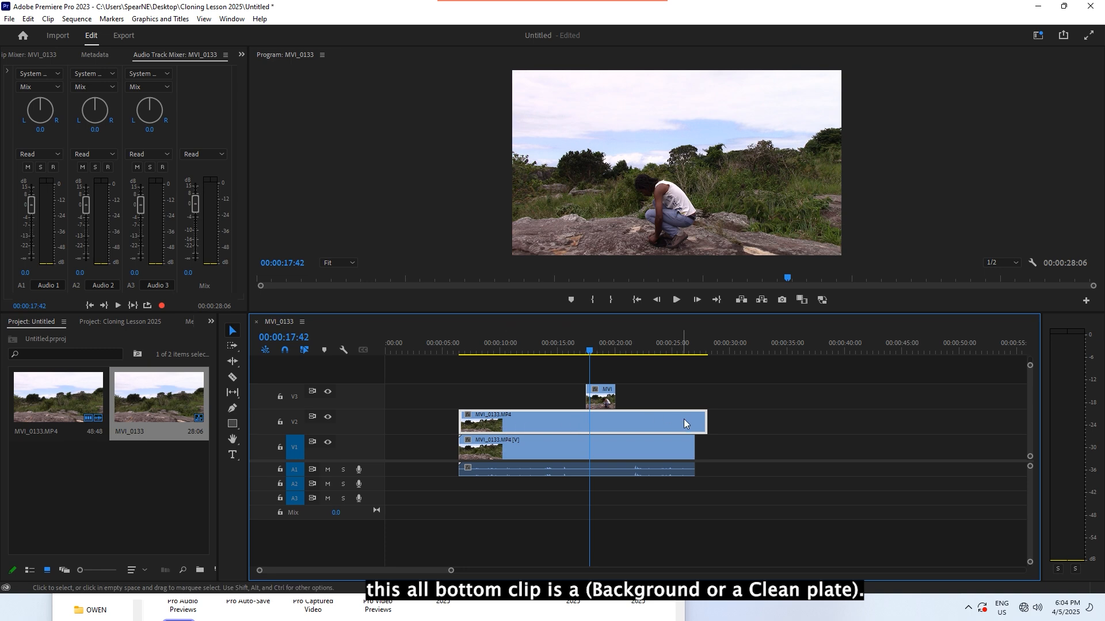
{"action": "left_click", "coordinate": [642, 449]}
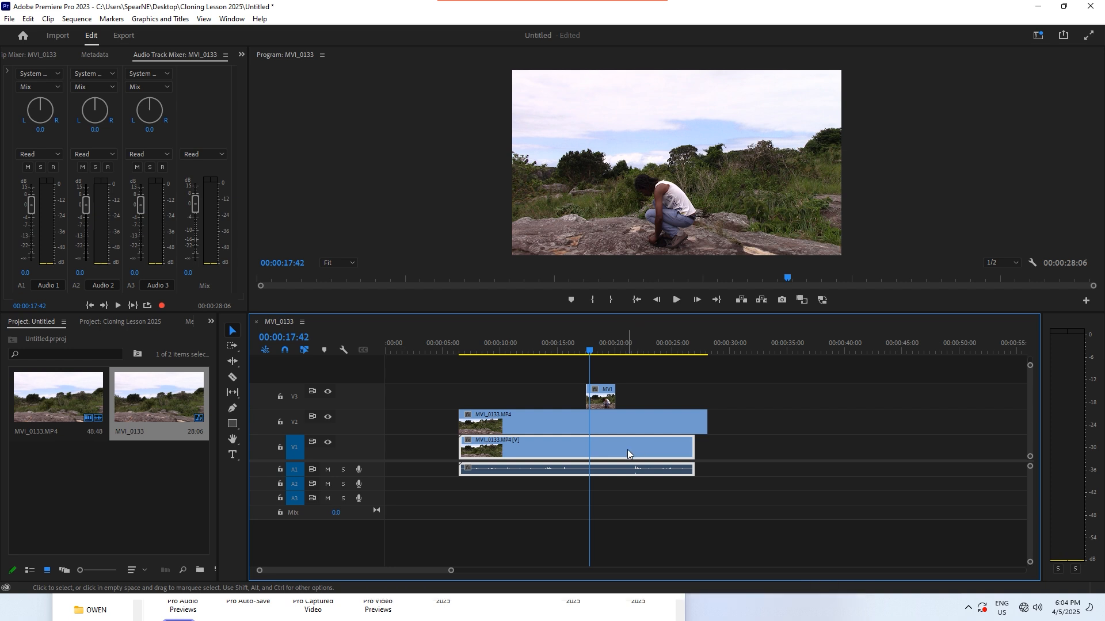
{"action": "left_click", "coordinate": [620, 420]}
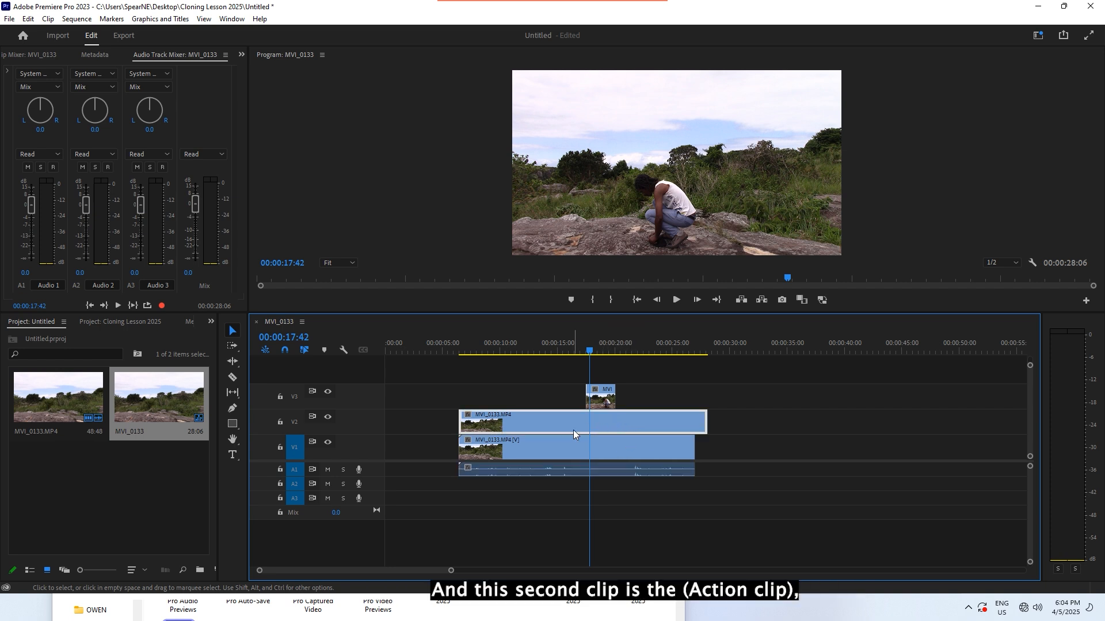
Trim the end of the V2 action clip back to where the V3 squatting clip begins.
{"action": "left_click", "coordinate": [582, 443]}
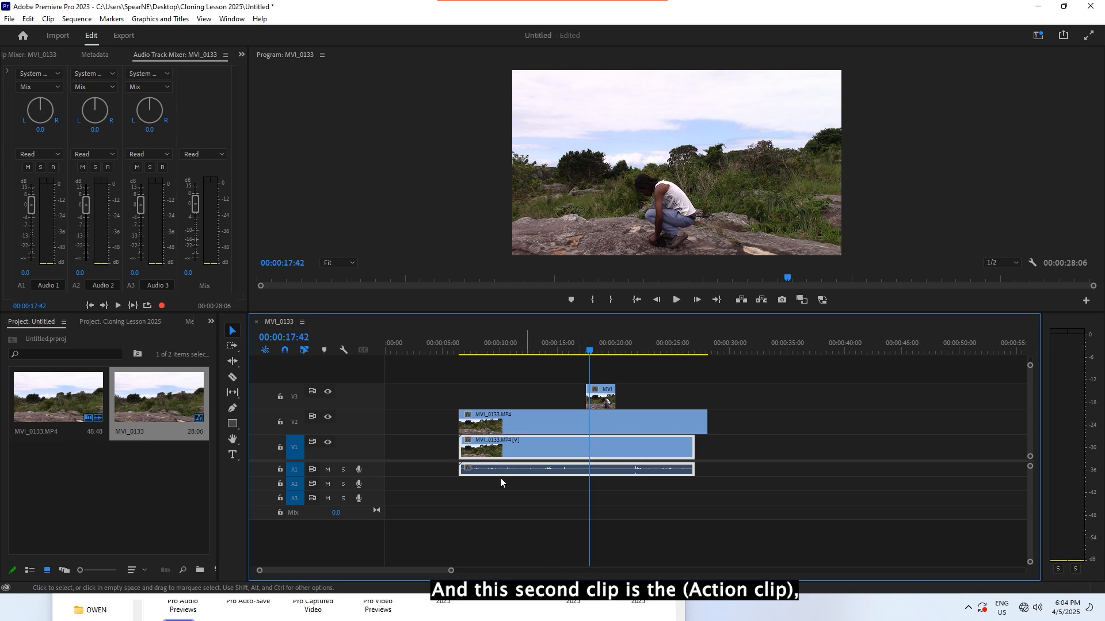
{"action": "left_click", "coordinate": [551, 417]}
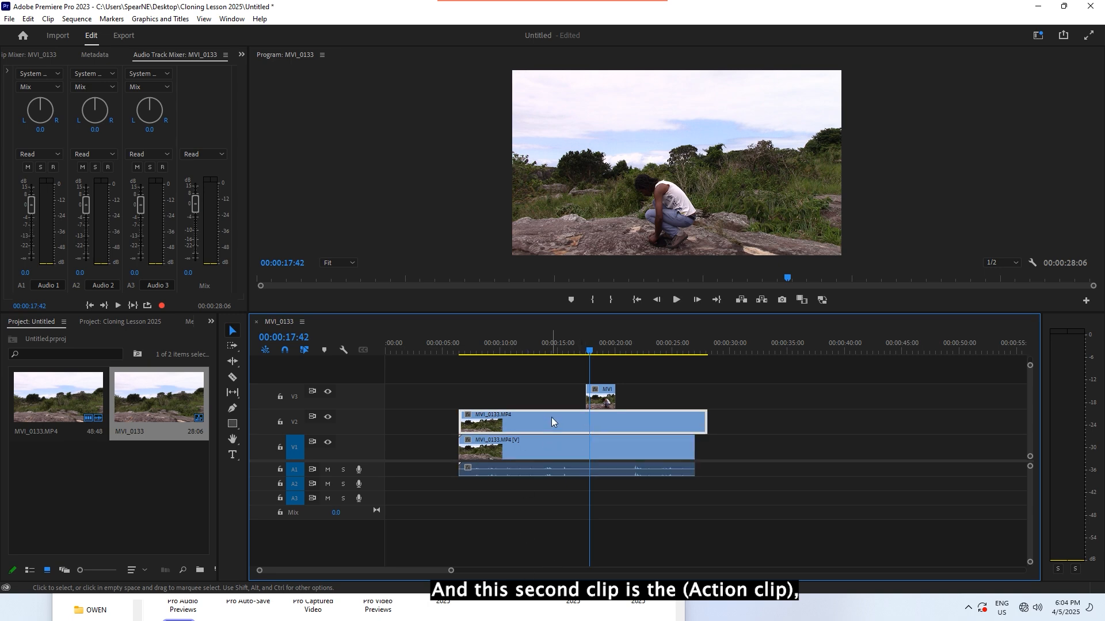
{"action": "left_click", "coordinate": [607, 400]}
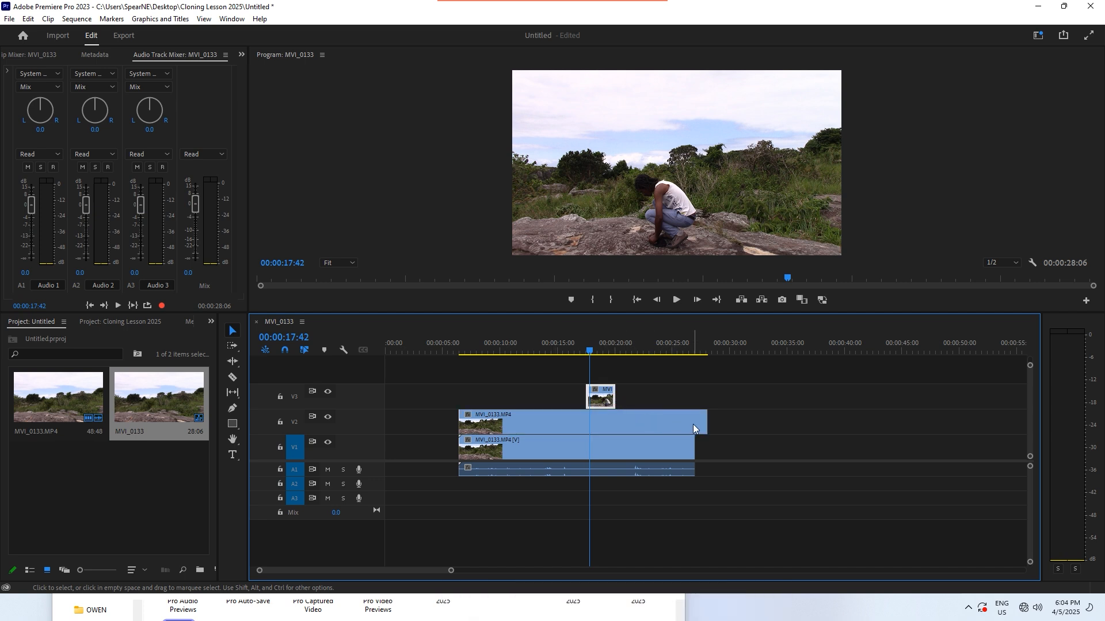
{"action": "left_click_drag", "start_coordinate": [704, 425], "coordinate": [578, 432]}
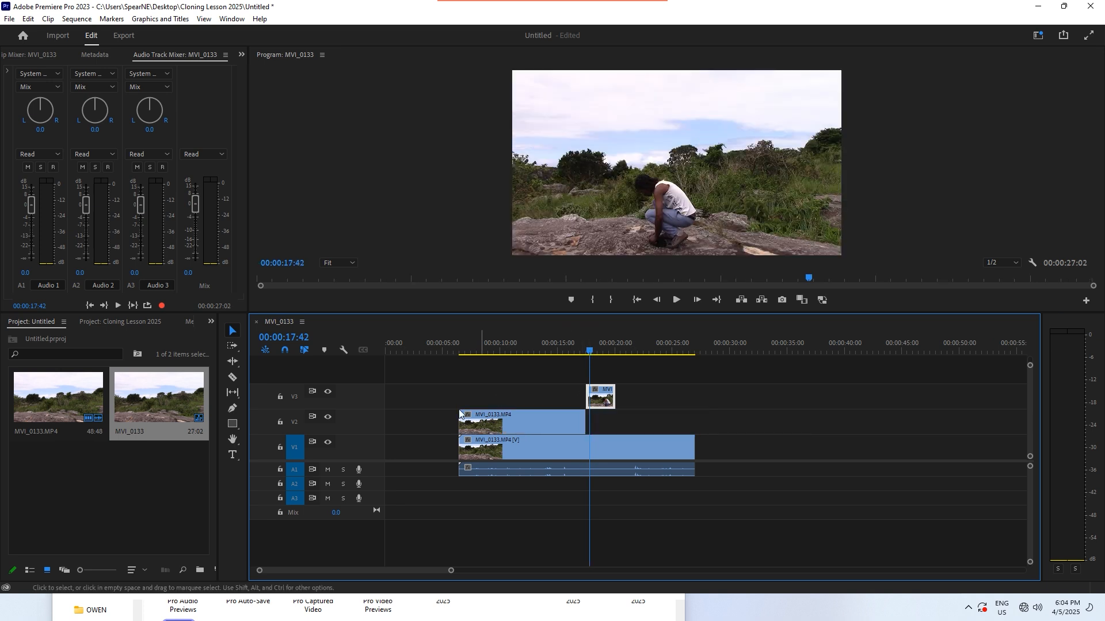
Hide and show track V3 twice to compare the frame with and without the squatting clip.
{"action": "left_click", "coordinate": [328, 392]}
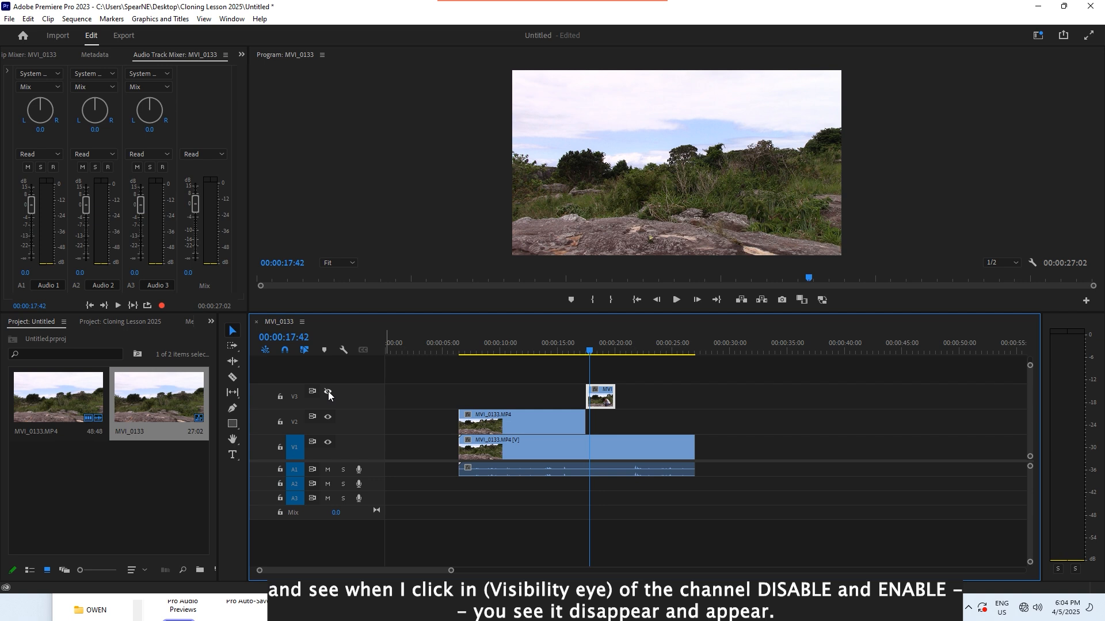
{"action": "left_click", "coordinate": [328, 392]}
{"action": "left_click", "coordinate": [328, 392]}
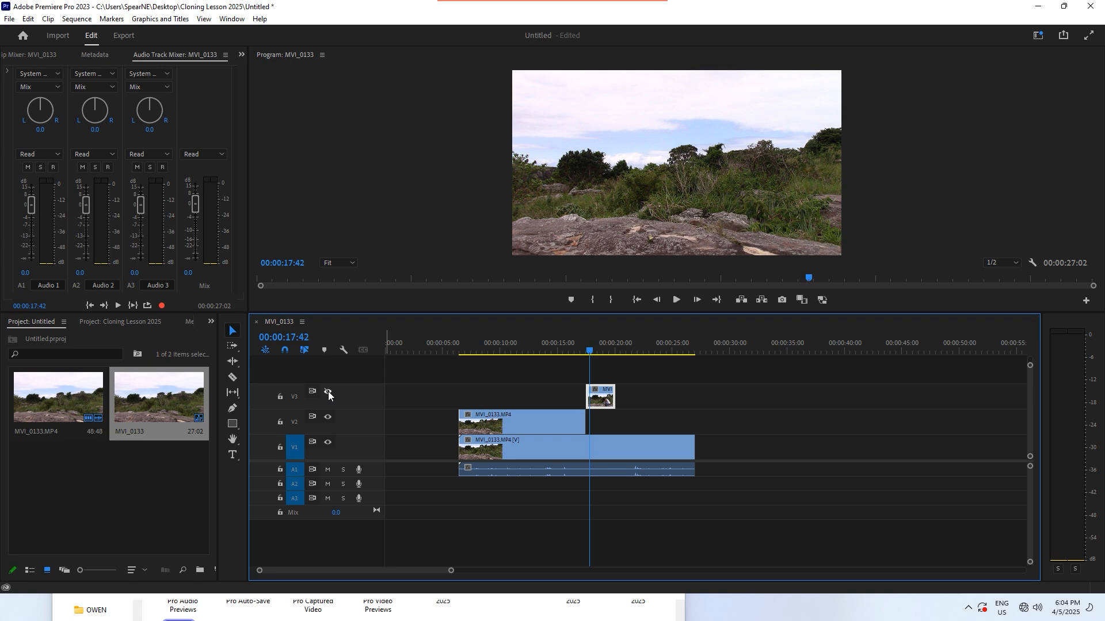
{"action": "left_click", "coordinate": [328, 392]}
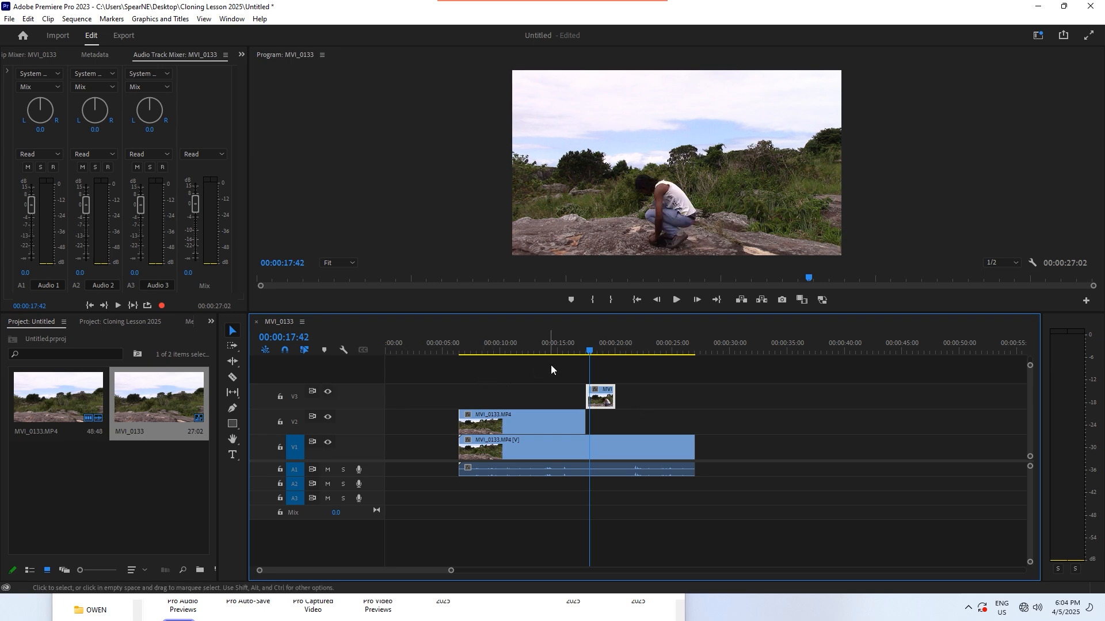
Find the first fully squatted frame at 00:00:17:05, end the V2 clip there and extend the V3 clip's start back to it.
{"action": "mouse_move", "coordinate": [588, 349]}
{"action": "left_mouse_down"}
{"action": "mouse_move", "coordinate": [571, 347]}
{"action": "mouse_move", "coordinate": [586, 338]}
{"action": "left_mouse_up"}
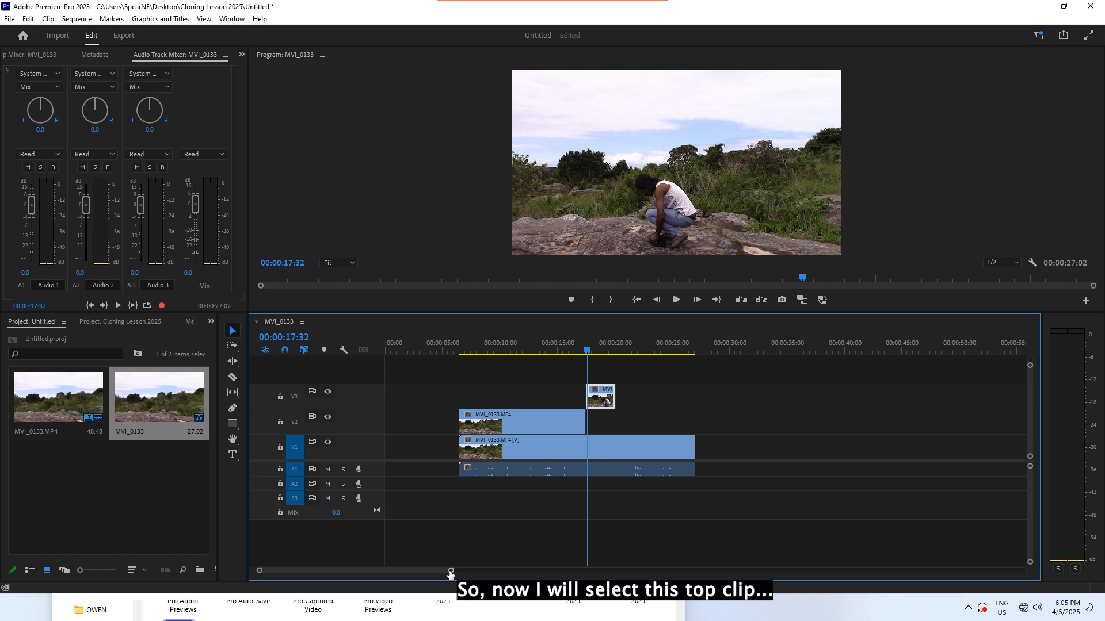
{"action": "left_click_drag", "start_coordinate": [451, 572], "coordinate": [353, 562]}
{"action": "left_click", "coordinate": [608, 344]}
{"action": "left_click_drag", "start_coordinate": [608, 344], "coordinate": [374, 357]}
{"action": "left_click_drag", "start_coordinate": [296, 571], "coordinate": [343, 570]}
{"action": "left_click_drag", "start_coordinate": [703, 352], "coordinate": [701, 375]}
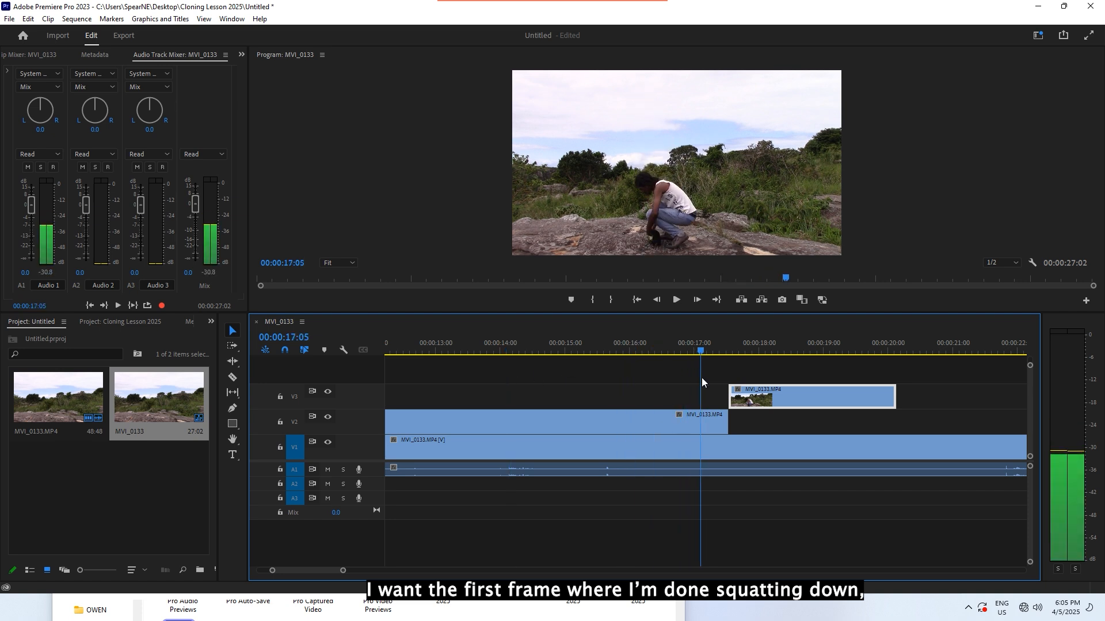
{"action": "left_click_drag", "start_coordinate": [726, 424], "coordinate": [699, 424]}
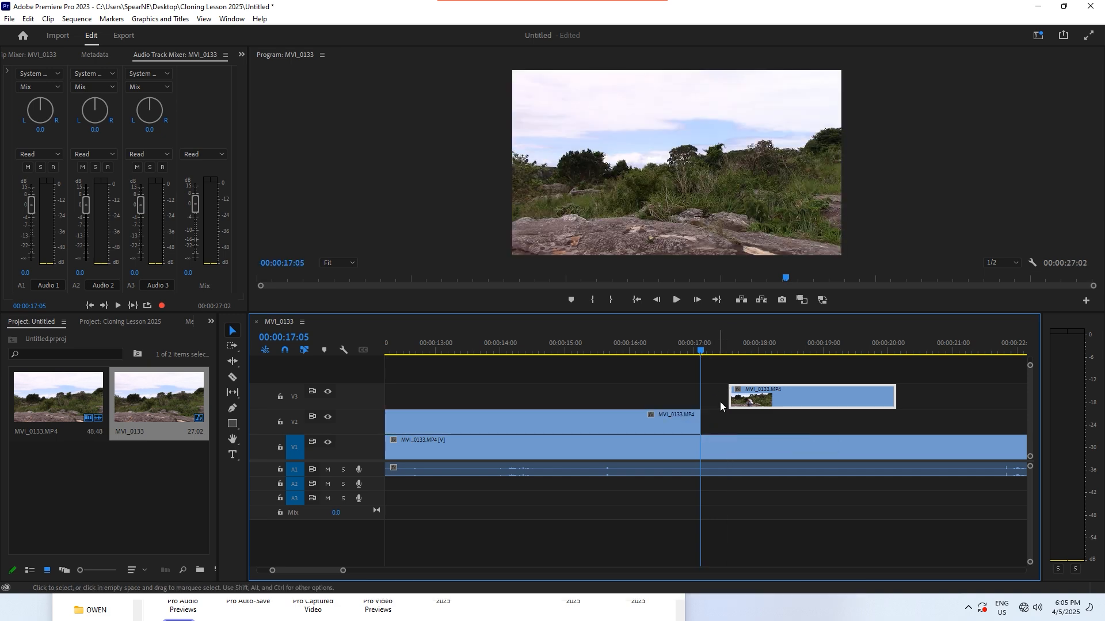
{"action": "left_click_drag", "start_coordinate": [733, 391], "coordinate": [703, 364]}
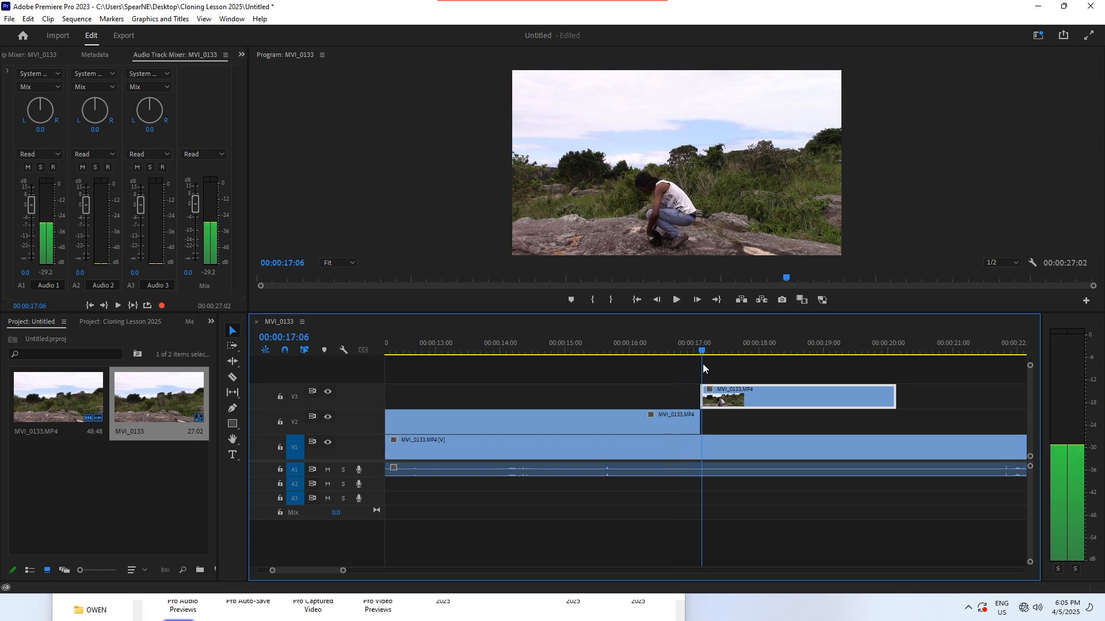
Check the cut frame by frame and place the playhead on the V3 clip's first frame at 00:00:17:05.
{"action": "left_click_drag", "start_coordinate": [530, 366], "coordinate": [703, 357]}
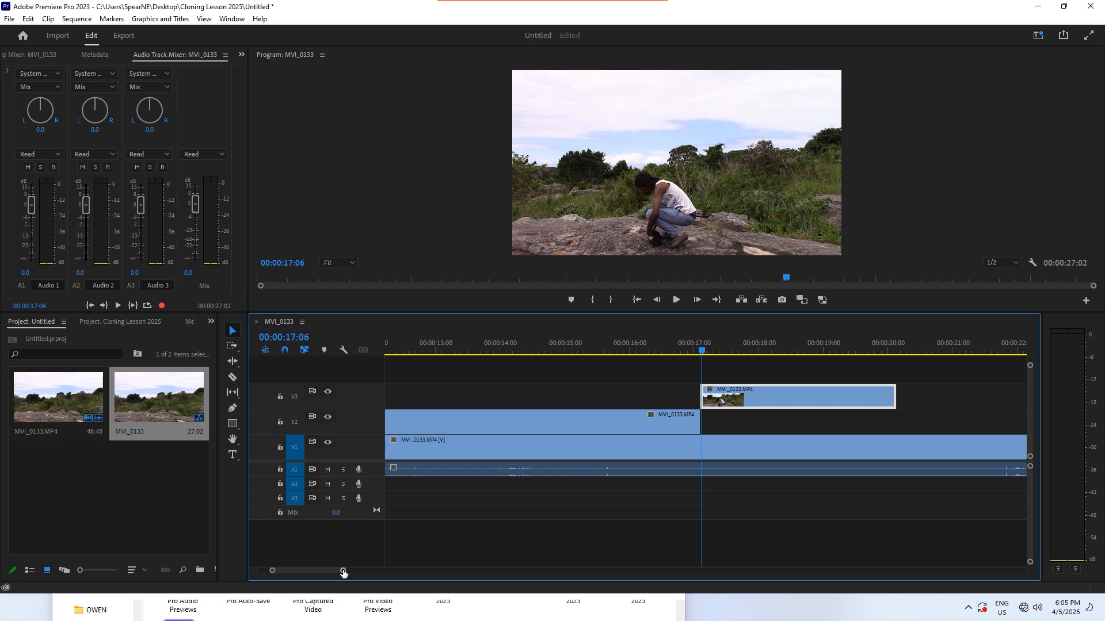
{"action": "left_click_drag", "start_coordinate": [341, 572], "coordinate": [296, 571]}
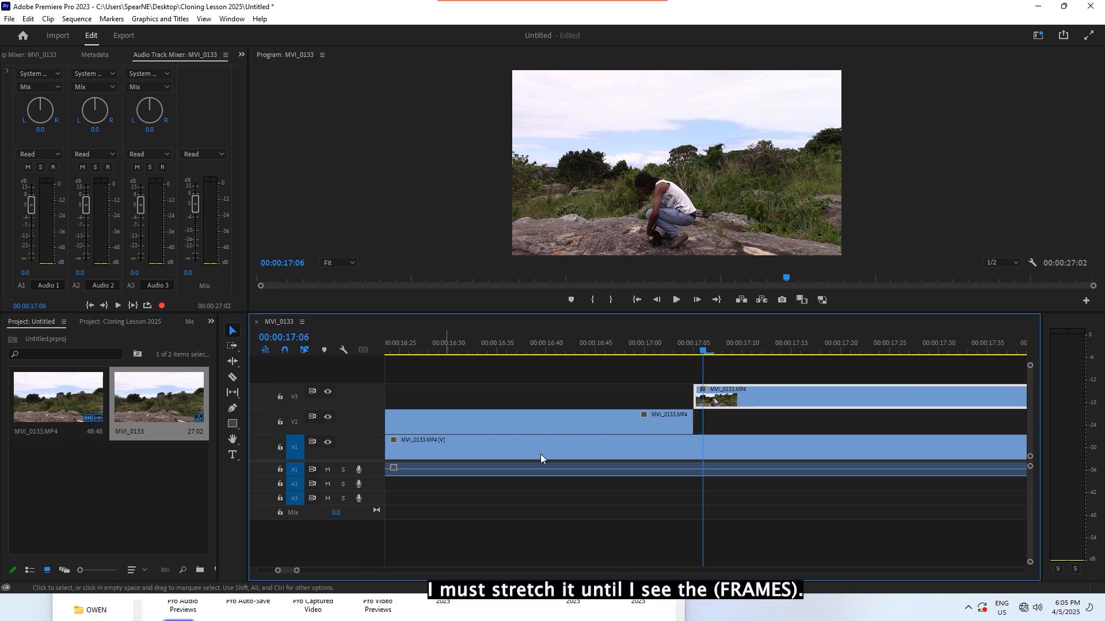
{"action": "left_click_drag", "start_coordinate": [296, 572], "coordinate": [291, 572]}
{"action": "mouse_move", "coordinate": [690, 354]}
{"action": "left_mouse_down"}
{"action": "mouse_move", "coordinate": [561, 361]}
{"action": "mouse_move", "coordinate": [681, 361]}
{"action": "mouse_move", "coordinate": [674, 355]}
{"action": "left_mouse_up"}
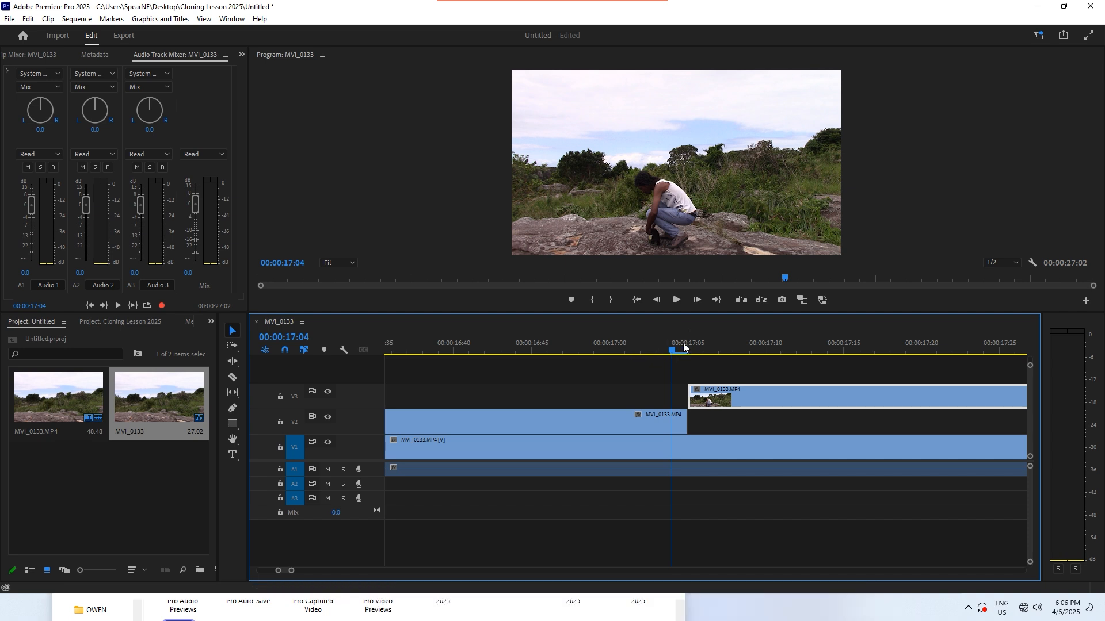
{"action": "left_click_drag", "start_coordinate": [674, 348], "coordinate": [585, 358]}
{"action": "left_click_drag", "start_coordinate": [609, 355], "coordinate": [689, 351]}
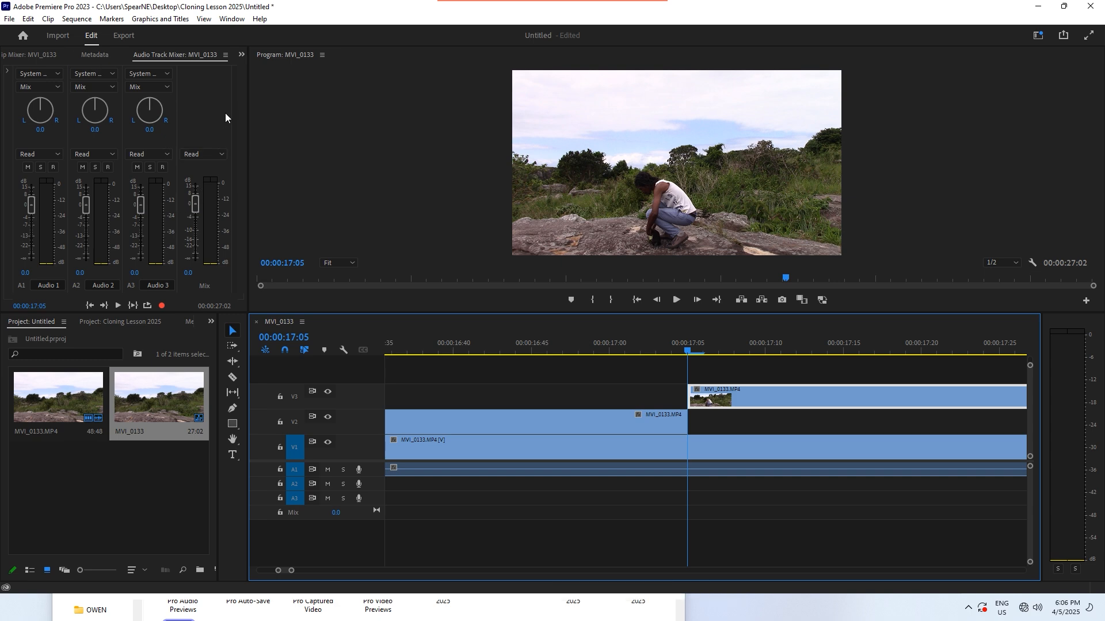
Show the Effect Controls for the V3 squatting clip, with all the stacked clips in view on the timeline.
{"action": "left_click", "coordinate": [241, 53]}
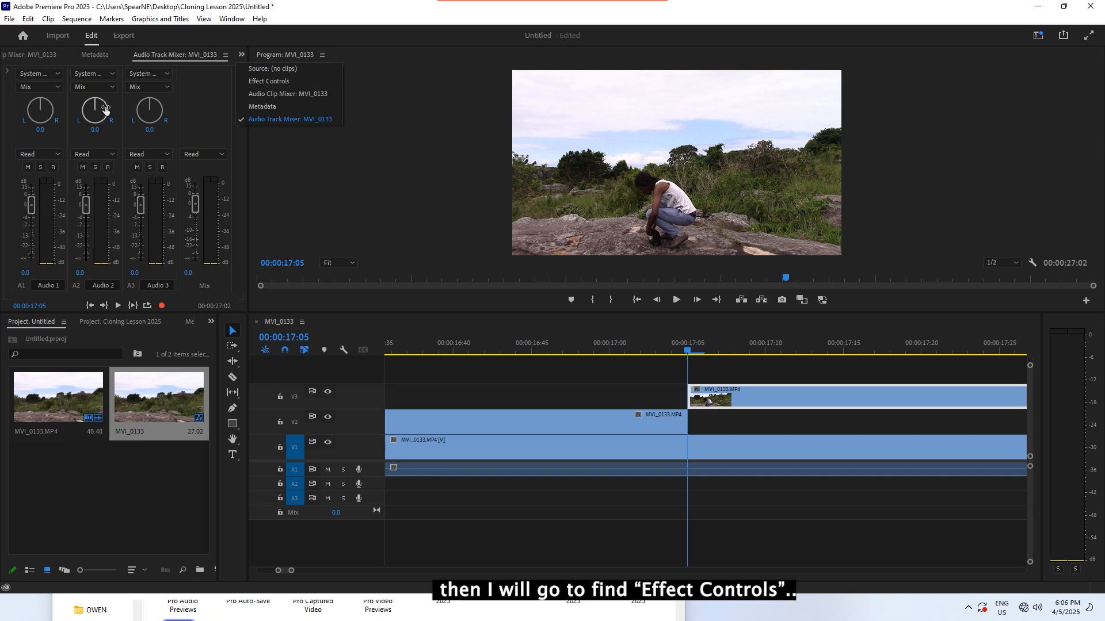
{"action": "left_click", "coordinate": [88, 54]}
{"action": "left_click", "coordinate": [37, 56]}
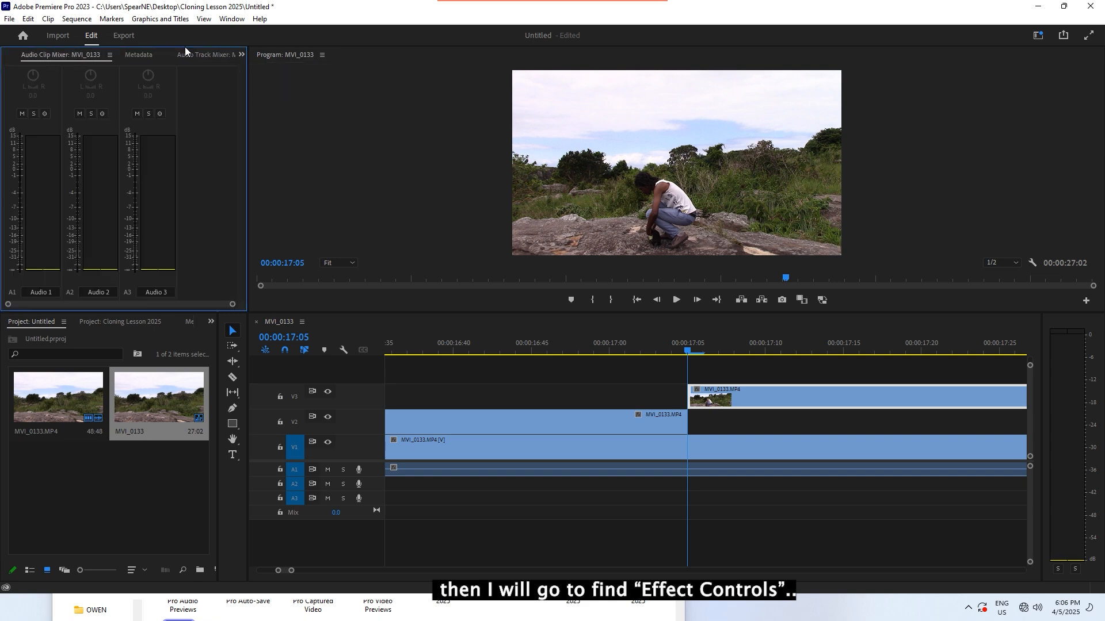
{"action": "left_click", "coordinate": [240, 51]}
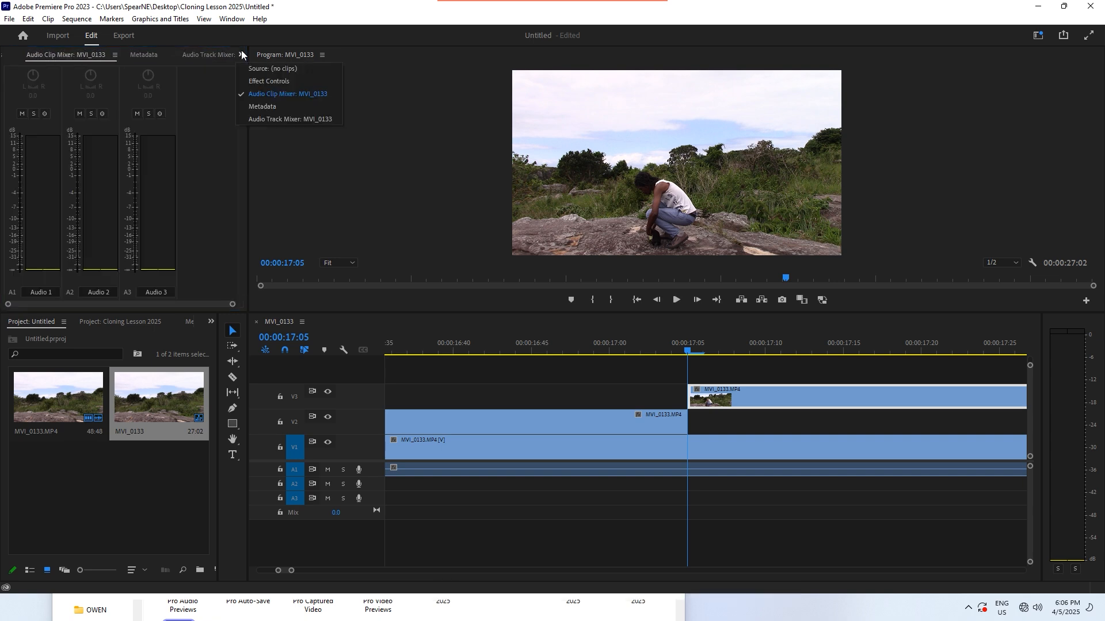
{"action": "left_click", "coordinate": [250, 83]}
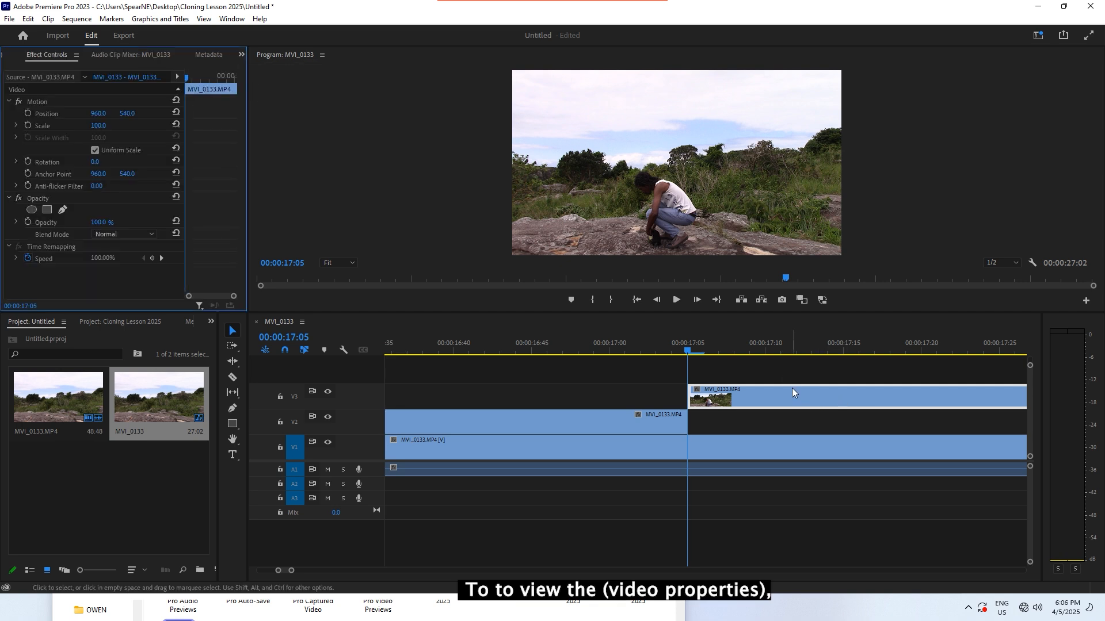
{"action": "left_click_drag", "start_coordinate": [291, 570], "coordinate": [362, 566]}
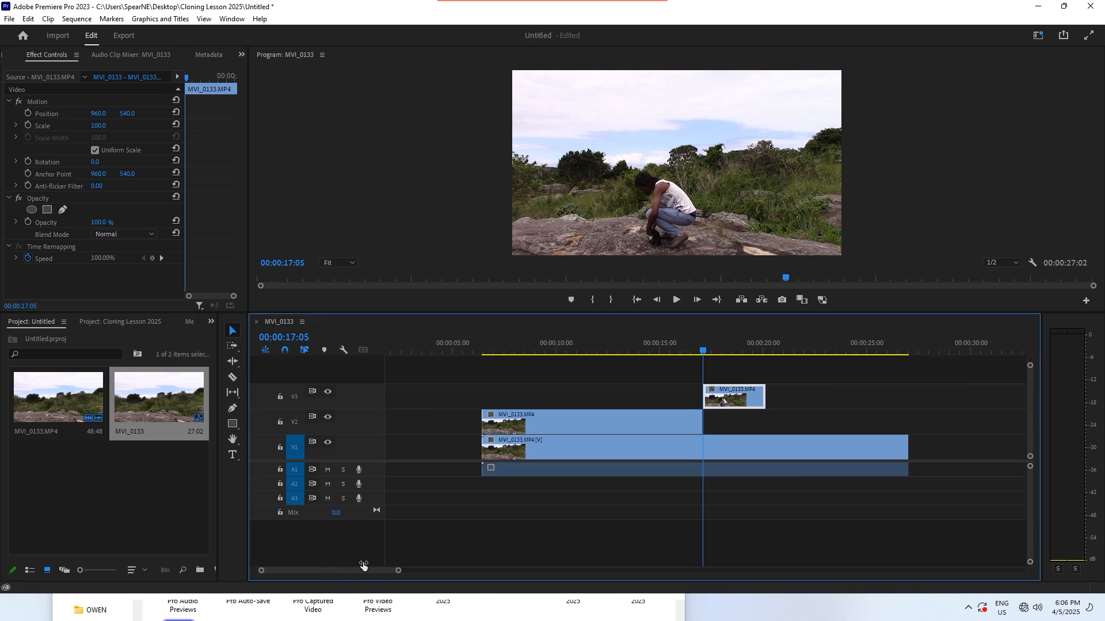
{"action": "left_click", "coordinate": [676, 390]}
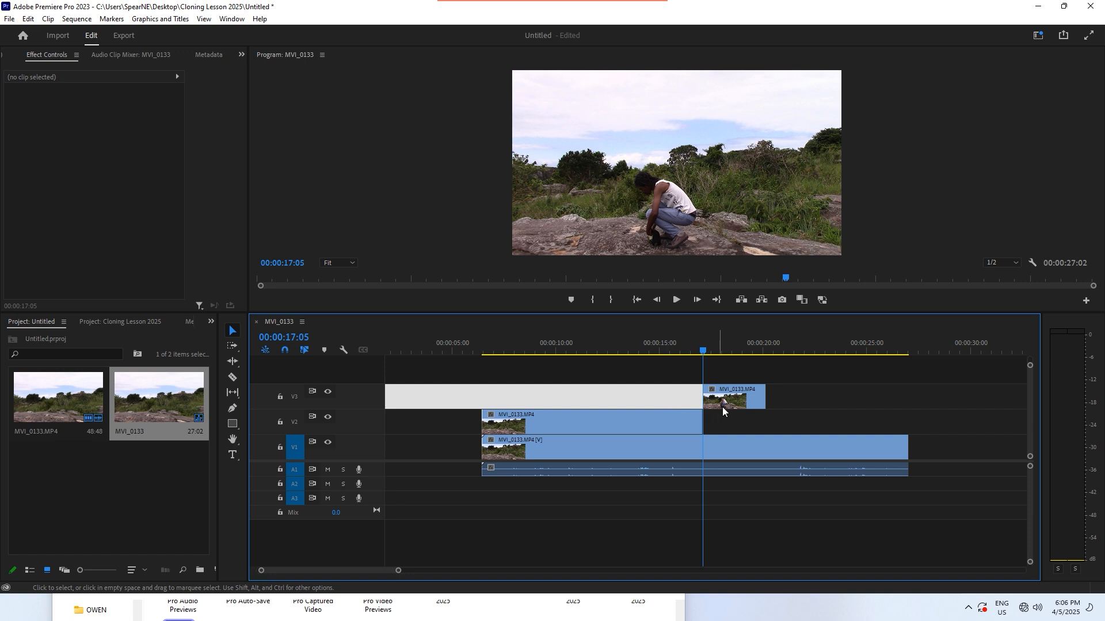
{"action": "left_click", "coordinate": [722, 404]}
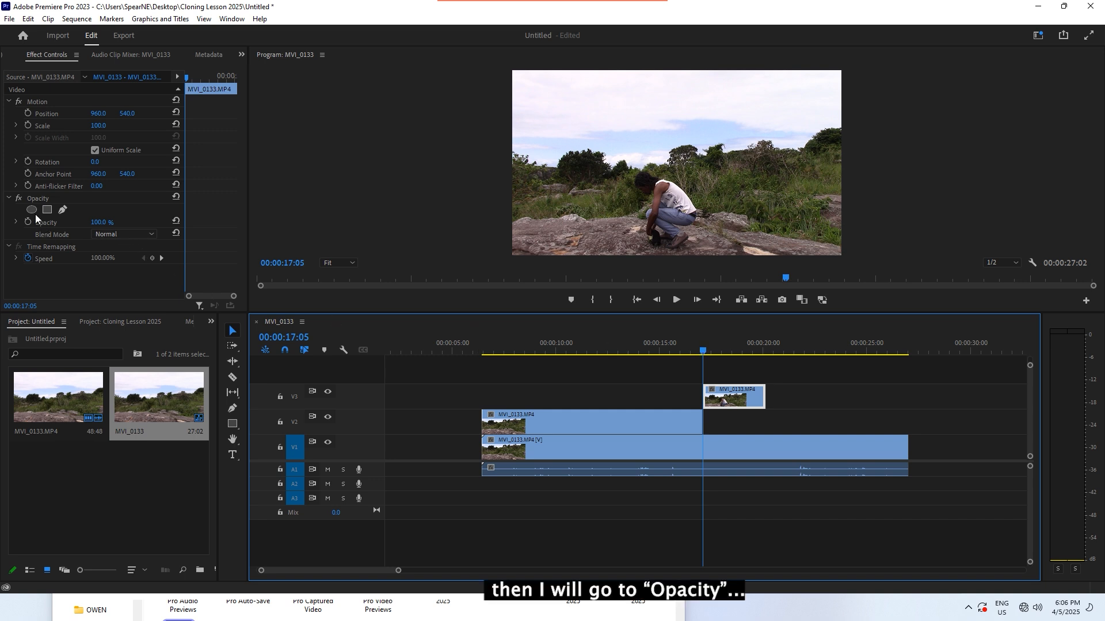
Collapse the Motion, Opacity and Time Remapping property groups, and expand Motion and Opacity again.
{"action": "left_click", "coordinate": [14, 200]}
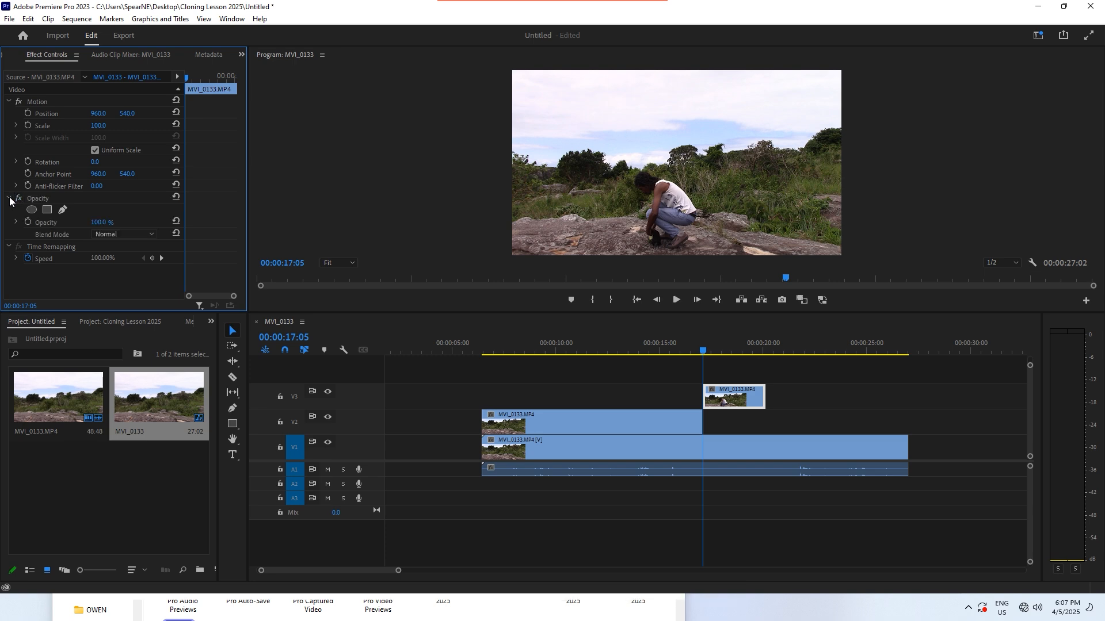
{"action": "left_click", "coordinate": [10, 199]}
{"action": "left_click", "coordinate": [8, 102]}
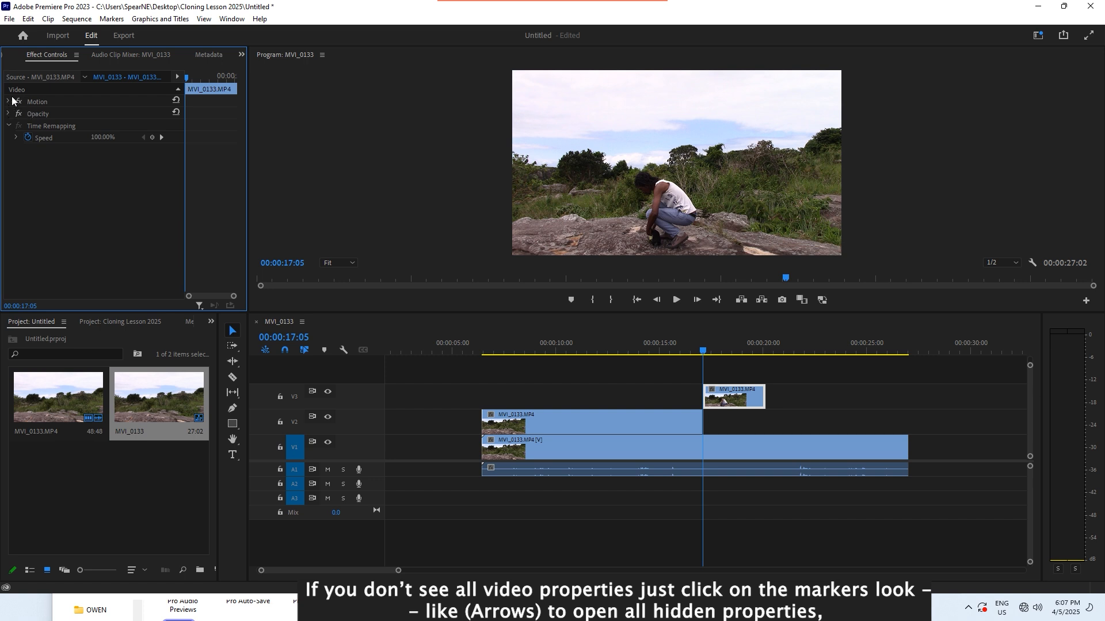
{"action": "left_click", "coordinate": [8, 126]}
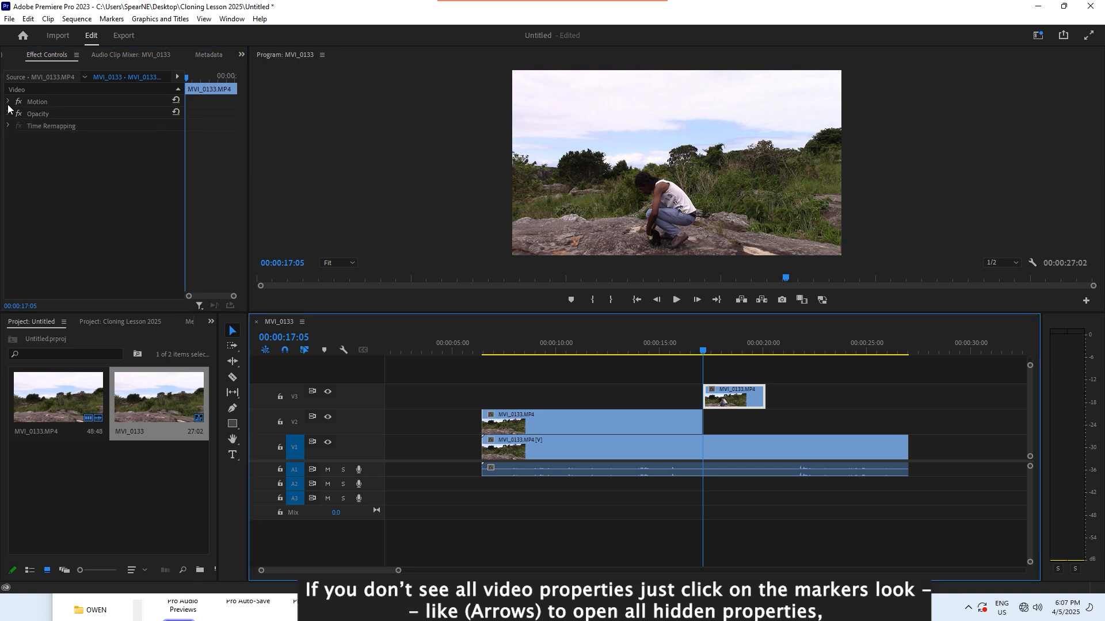
{"action": "left_click", "coordinate": [8, 102]}
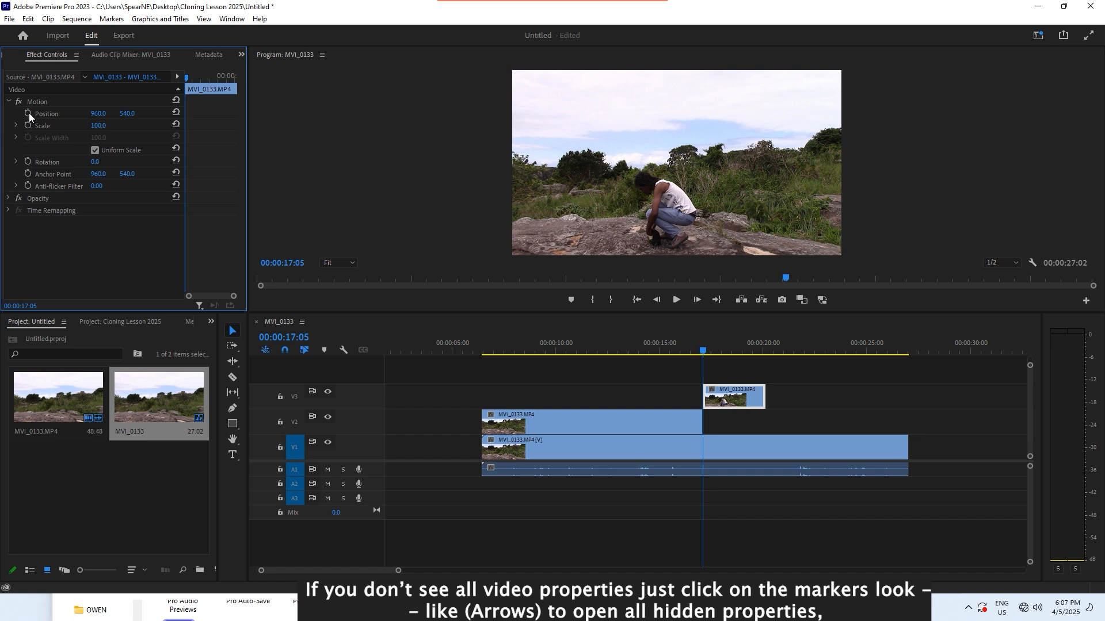
{"action": "left_click", "coordinate": [8, 199]}
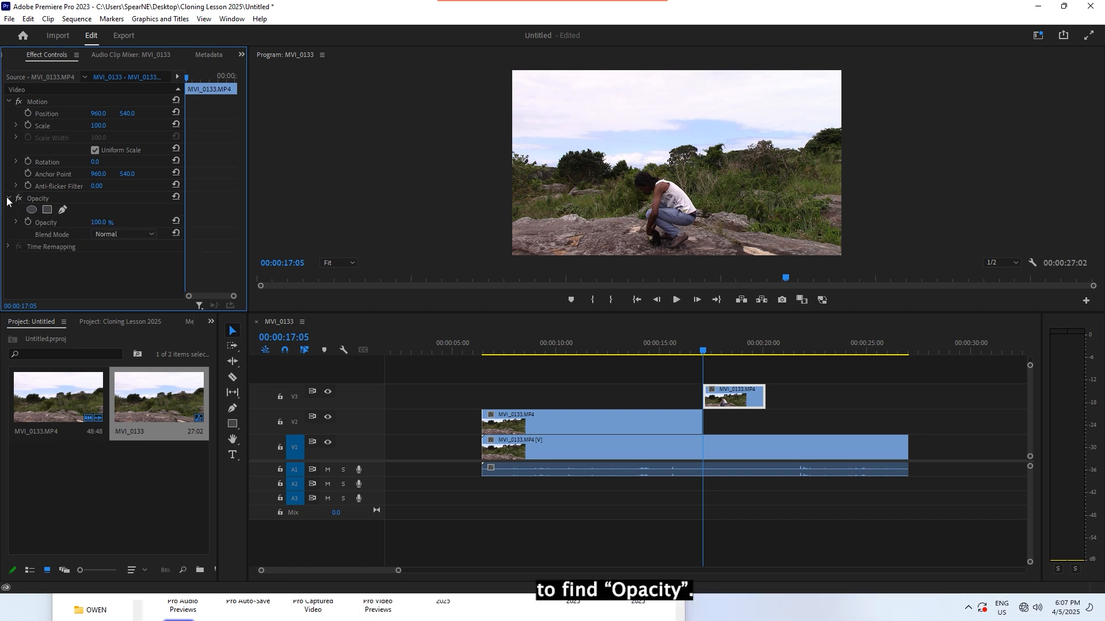
Add an elliptical opacity mask to the V3 clip and move it over the squatting man.
{"action": "left_click", "coordinate": [36, 199]}
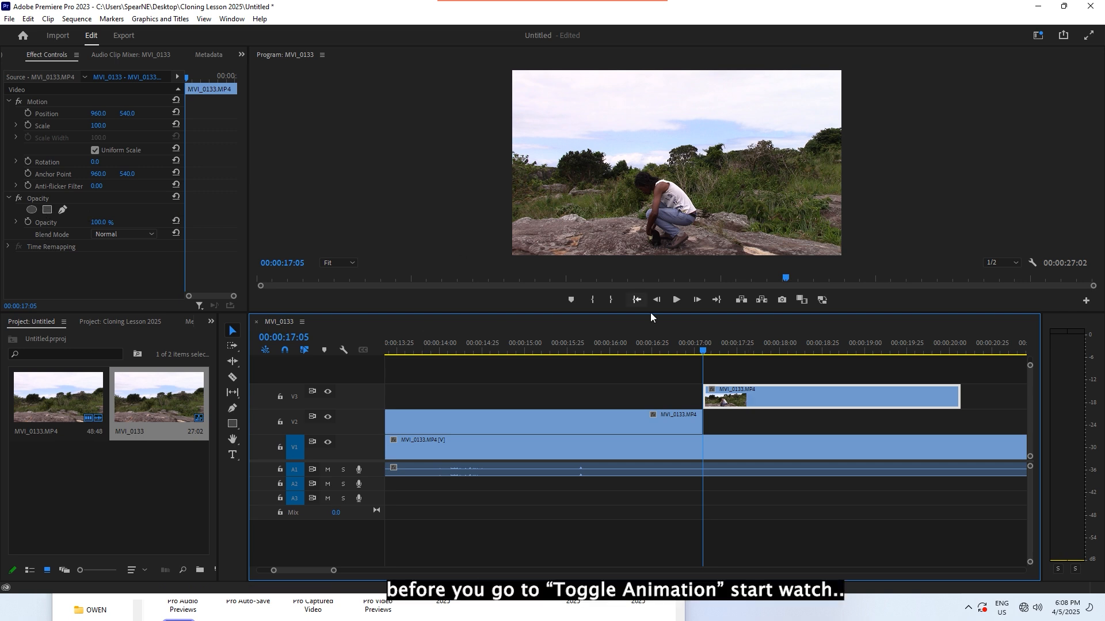
{"action": "left_click", "coordinate": [31, 209]}
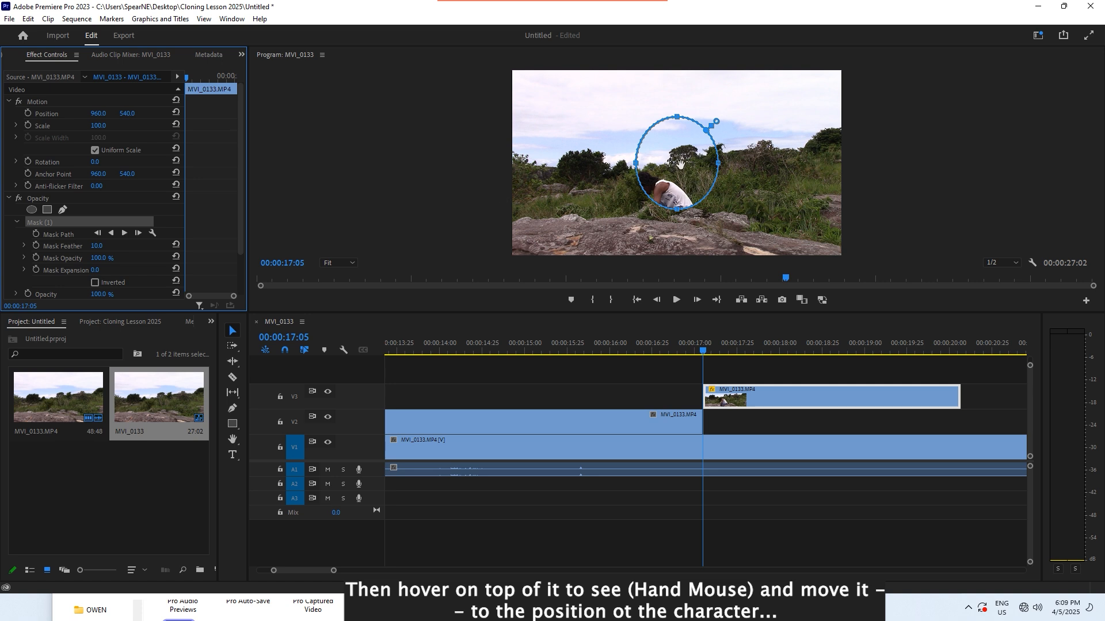
{"action": "left_click_drag", "start_coordinate": [678, 163], "coordinate": [667, 207]}
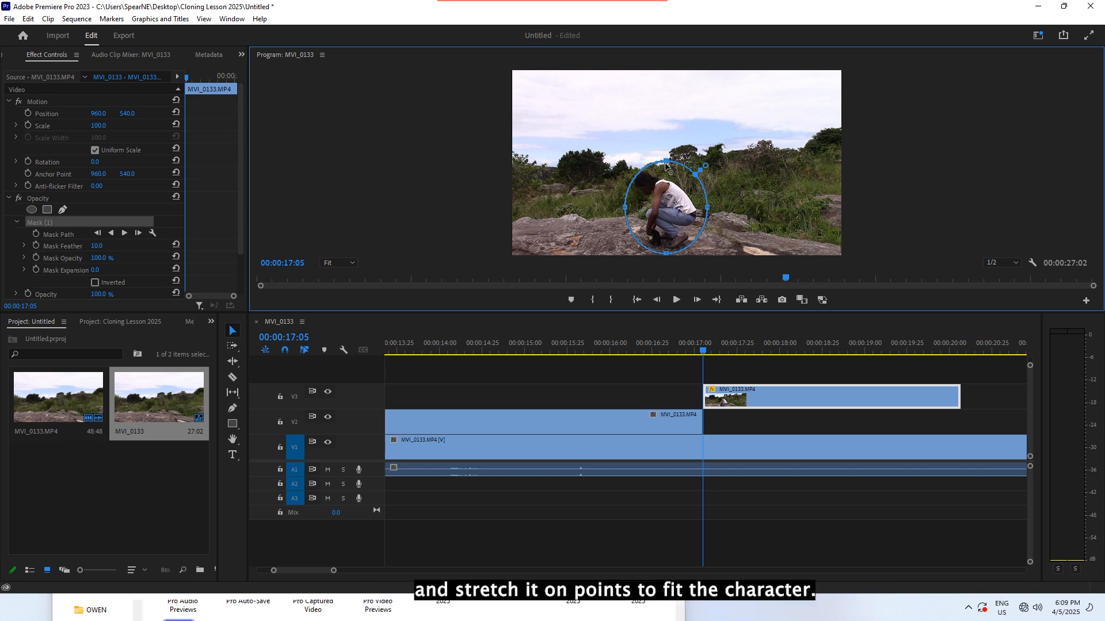
Stretch the ellipse mask by its edge points until it surrounds the whole squatting figure with a small margin.
{"action": "left_click_drag", "start_coordinate": [666, 164], "coordinate": [666, 146]}
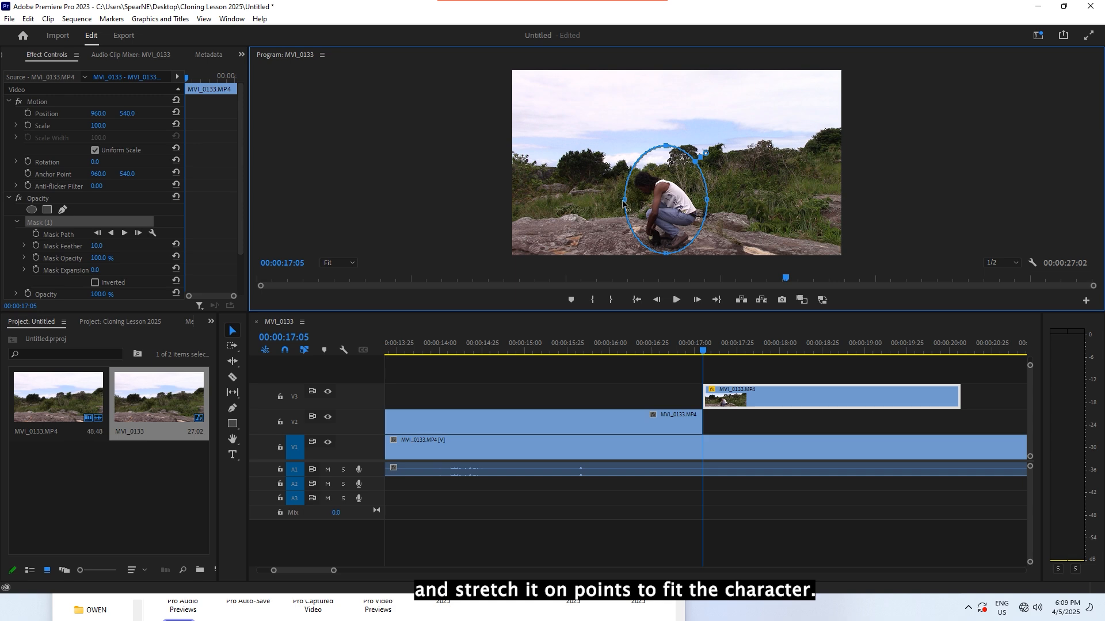
{"action": "left_click_drag", "start_coordinate": [624, 201], "coordinate": [612, 209]}
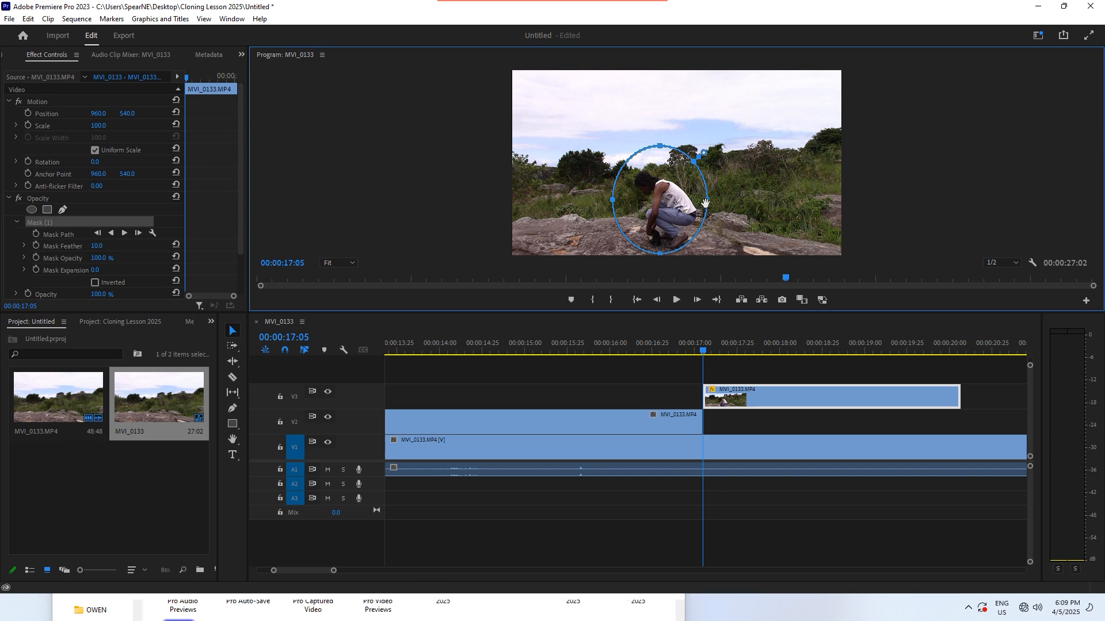
{"action": "left_click_drag", "start_coordinate": [707, 203], "coordinate": [718, 200]}
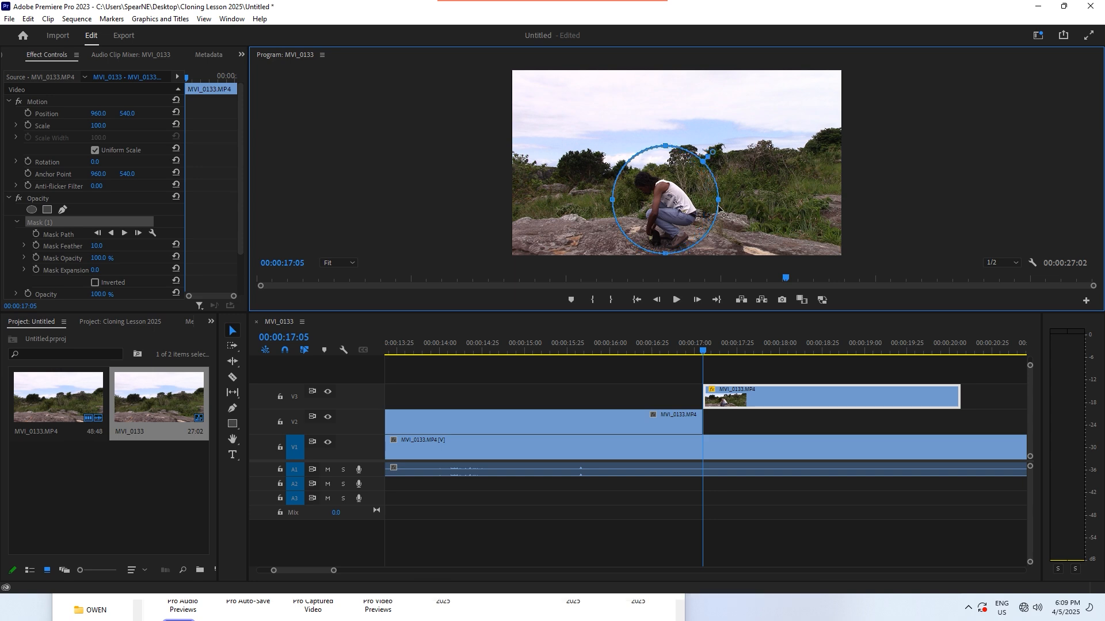
{"action": "left_click_drag", "start_coordinate": [667, 255], "coordinate": [669, 257]}
{"action": "left_click_drag", "start_coordinate": [612, 202], "coordinate": [613, 201]}
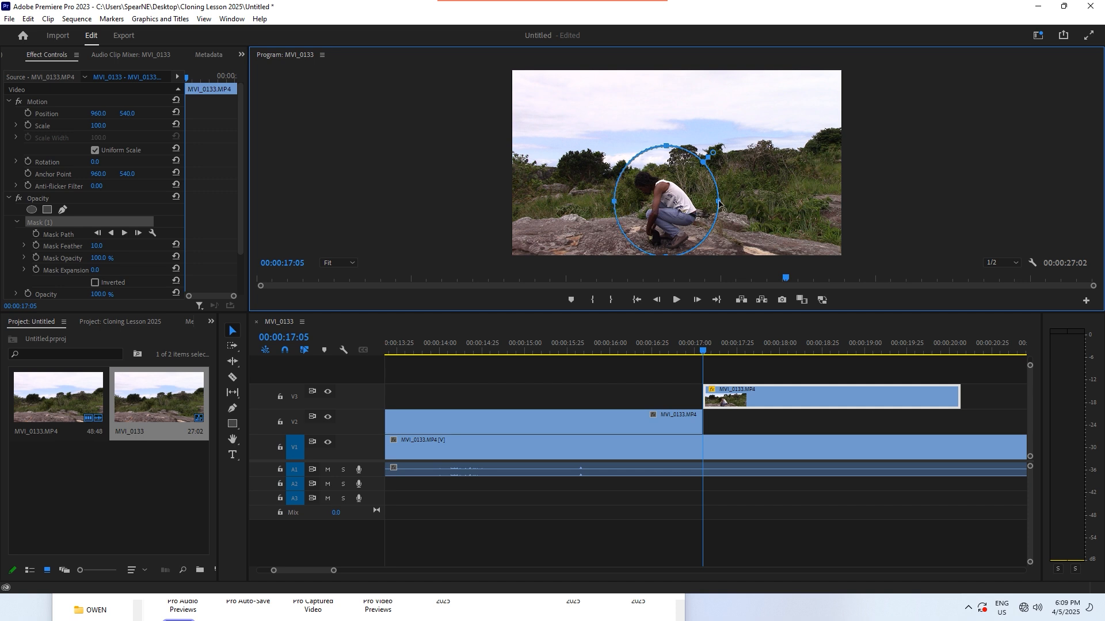
{"action": "left_click_drag", "start_coordinate": [718, 202], "coordinate": [715, 204]}
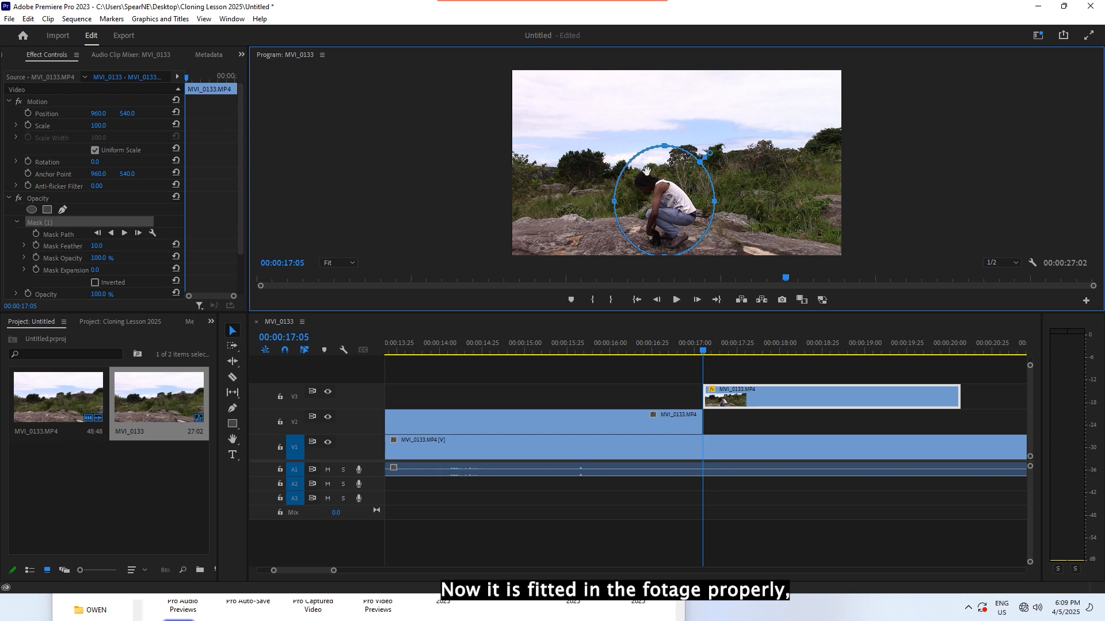
Lower the ellipse mask's upper edge closer to the squatting man's head and widen its left side slightly.
{"action": "left_click_drag", "start_coordinate": [665, 146], "coordinate": [664, 154]}
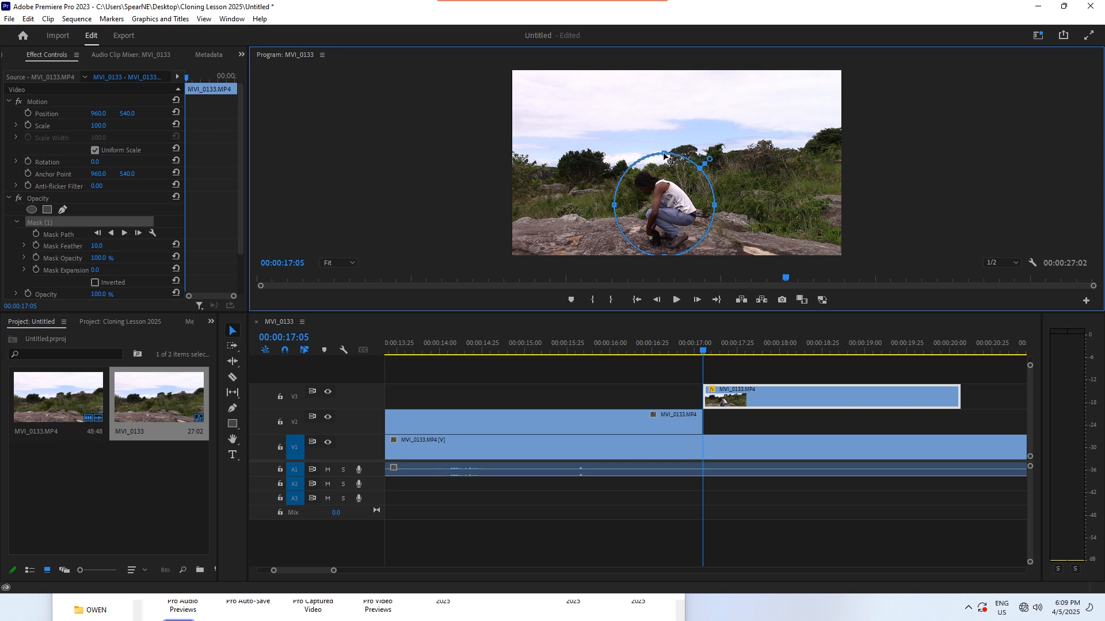
{"action": "left_click_drag", "start_coordinate": [614, 204], "coordinate": [611, 205]}
Expand the V3 clip's Opacity property and start animating it with a 100% keyframe at 00:00:17:05.
{"action": "left_click_drag", "start_coordinate": [242, 168], "coordinate": [242, 207]}
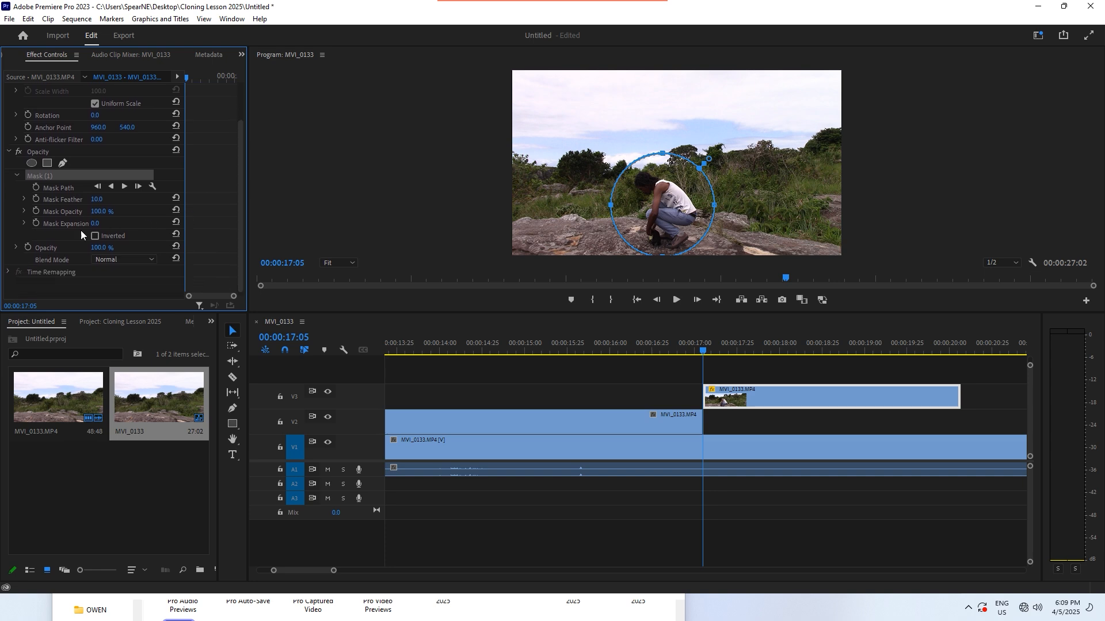
{"action": "left_click", "coordinate": [16, 247]}
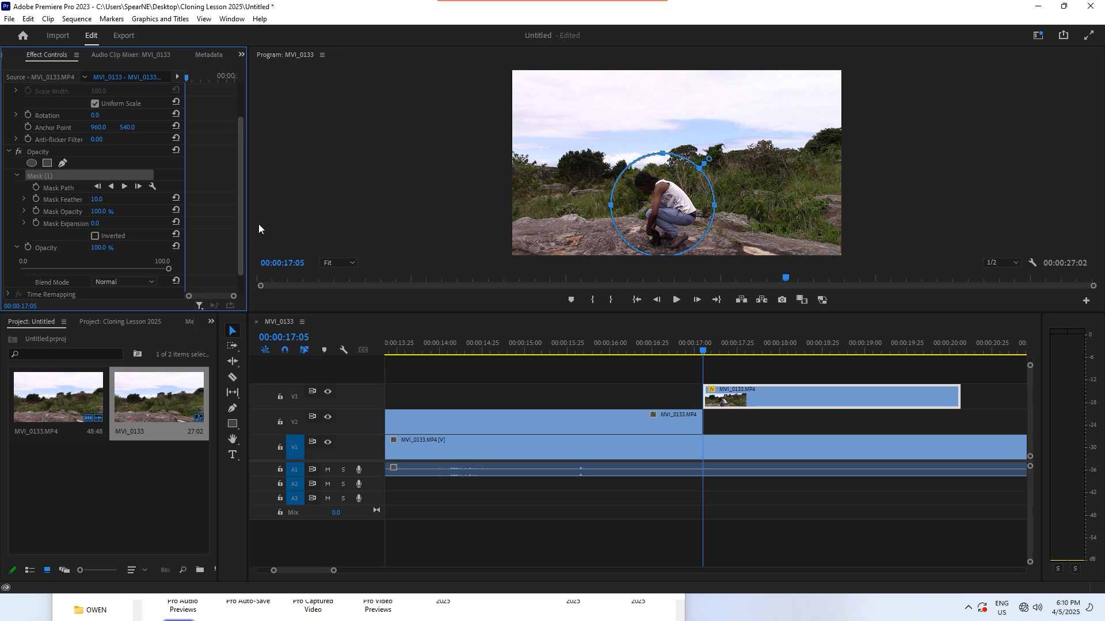
{"action": "left_click_drag", "start_coordinate": [242, 212], "coordinate": [212, 237]}
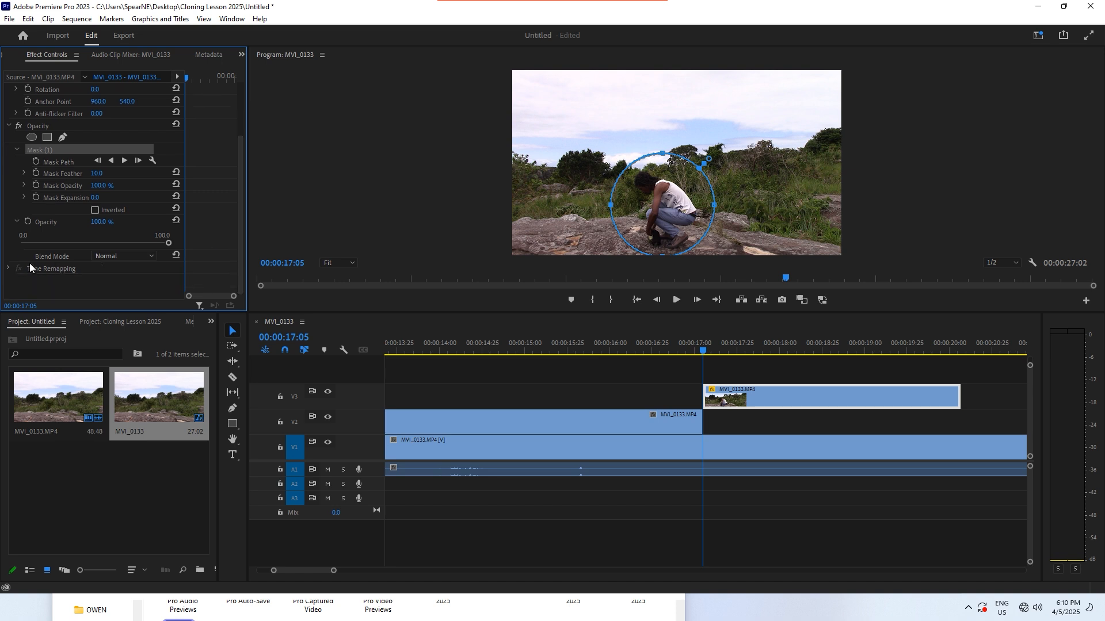
{"action": "left_click", "coordinate": [27, 222]}
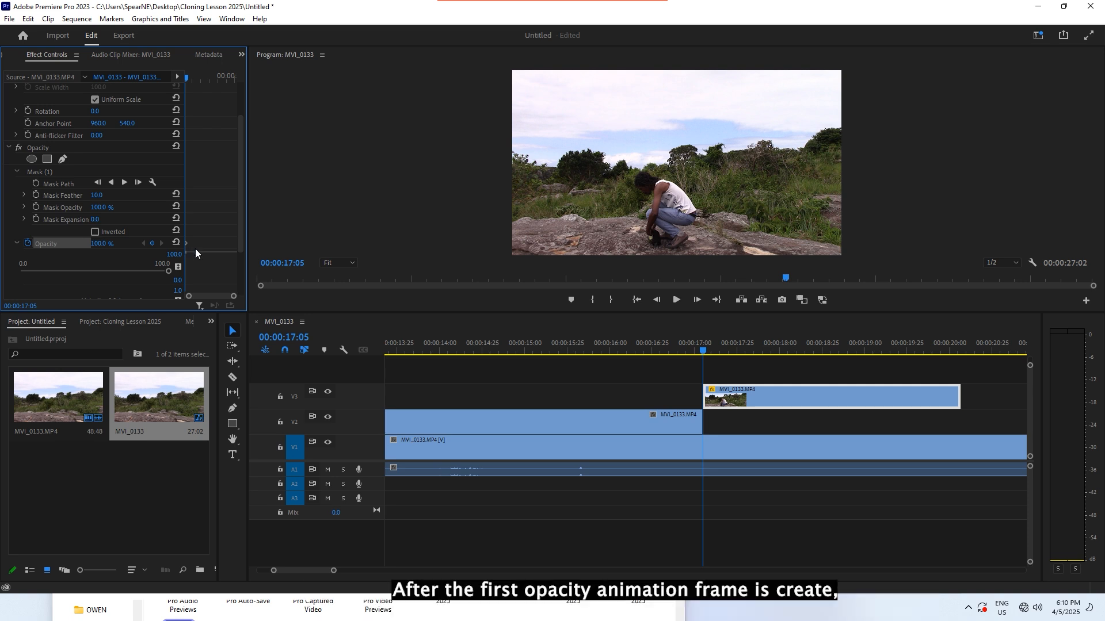
Set the V3 clip's opacity to 0% at its end, 00:00:20:06, so that the squatting man fades out.
{"action": "left_click", "coordinate": [704, 350]}
{"action": "key", "text": "Right"}
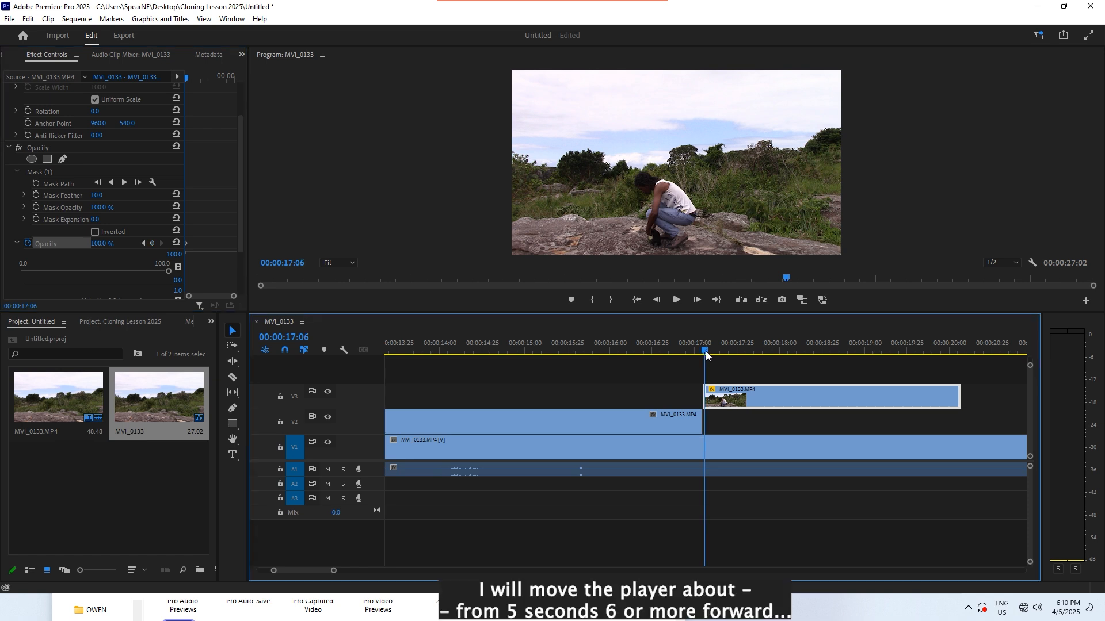
{"action": "key", "text": "Right"}
{"action": "key", "text": "Right"}
{"action": "key", "text": "Right"}
{"action": "key", "text": "Right"}
{"action": "key", "text": "Right"}
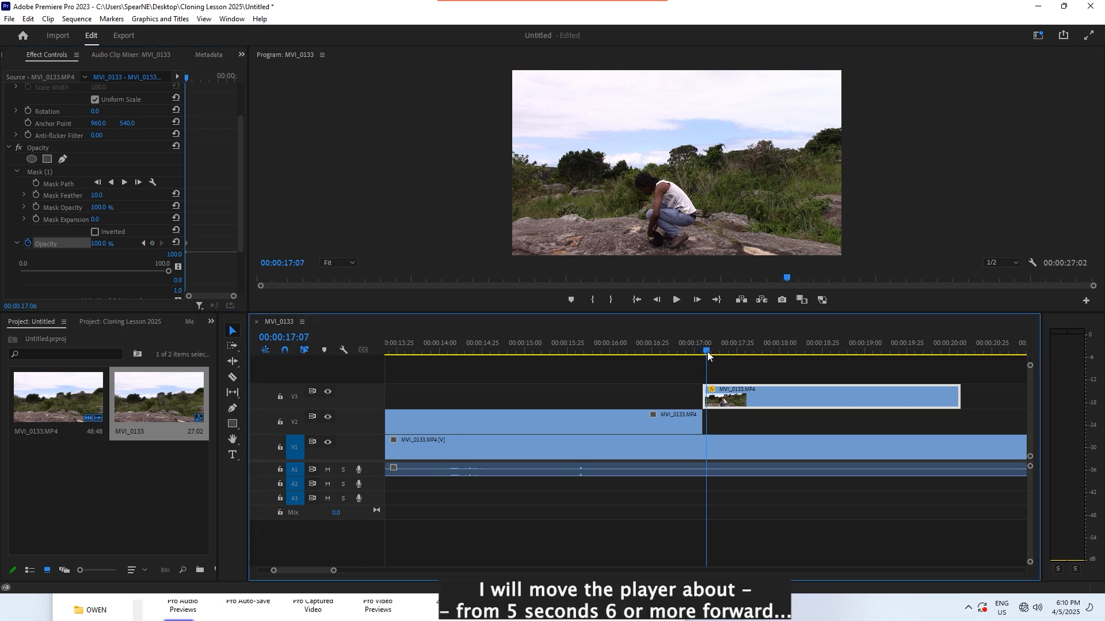
{"action": "left_click_drag", "start_coordinate": [718, 355], "coordinate": [943, 355]}
{"action": "left_click_drag", "start_coordinate": [943, 355], "coordinate": [961, 353]}
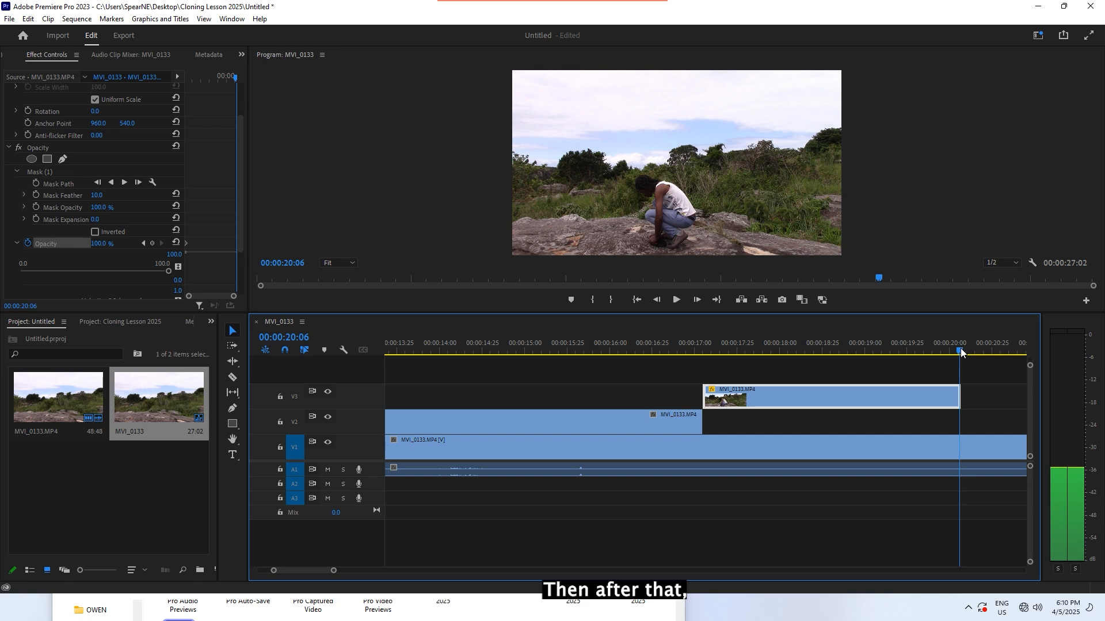
{"action": "left_click", "coordinate": [169, 271]}
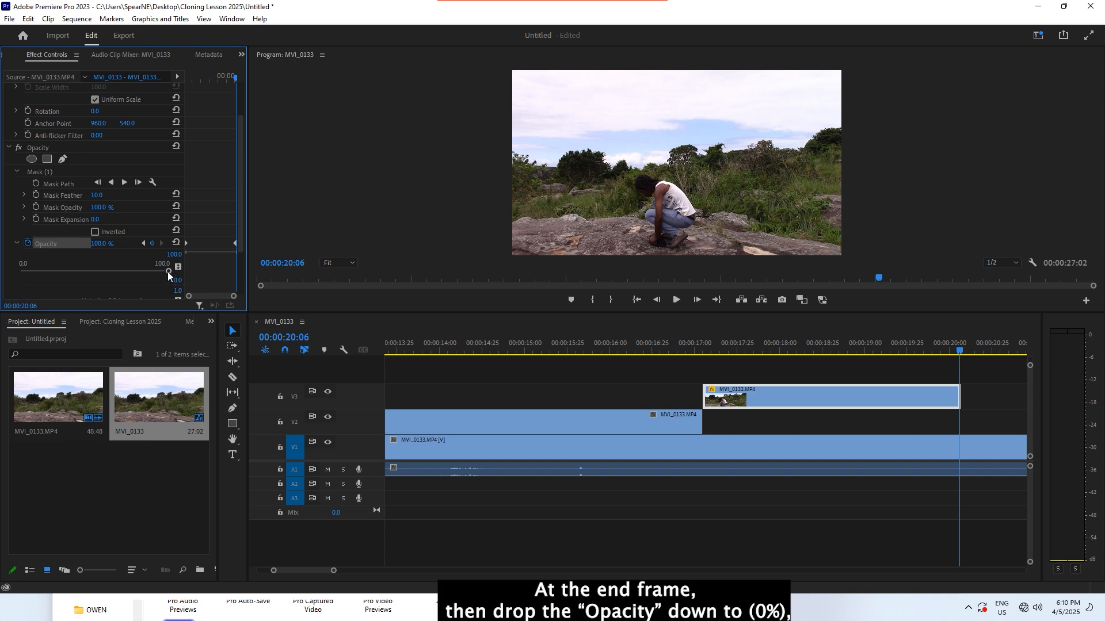
{"action": "left_click_drag", "start_coordinate": [167, 271], "coordinate": [1, 261]}
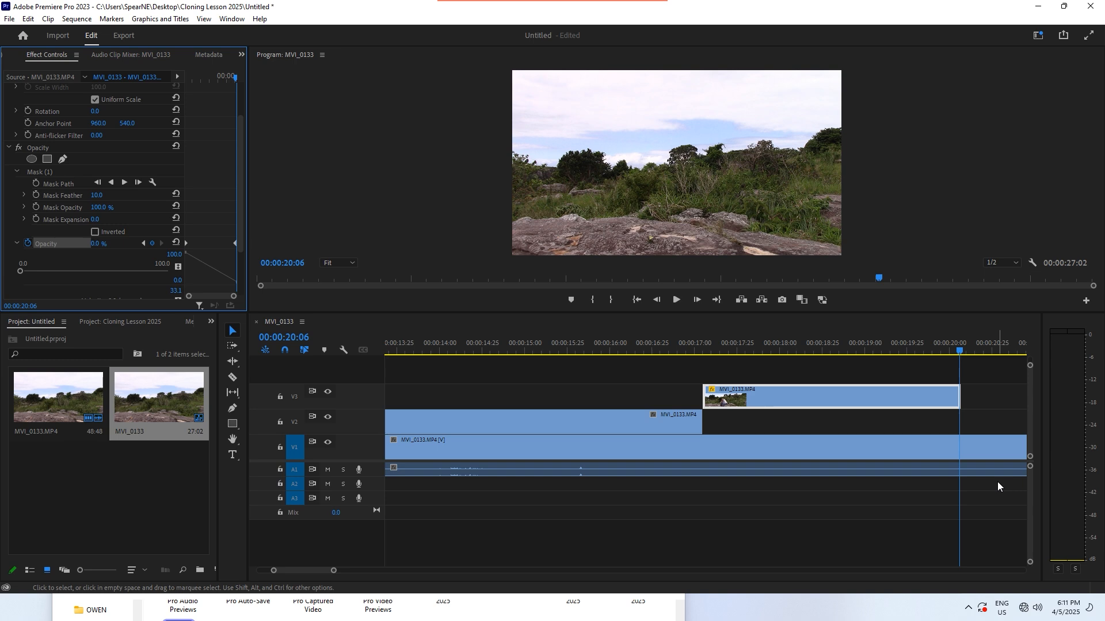
Show the whole sequence on the timeline and preview the fade-out from 00:00:13:34.
{"action": "left_click", "coordinate": [696, 348]}
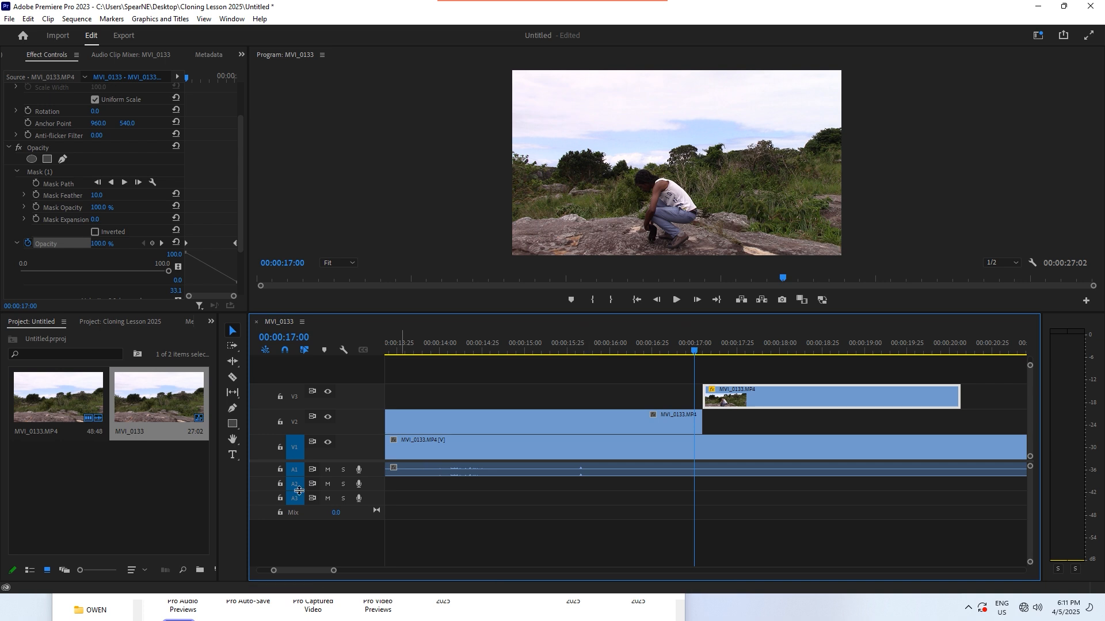
{"action": "left_click_drag", "start_coordinate": [333, 571], "coordinate": [384, 574]}
{"action": "left_click_drag", "start_coordinate": [665, 344], "coordinate": [641, 341]}
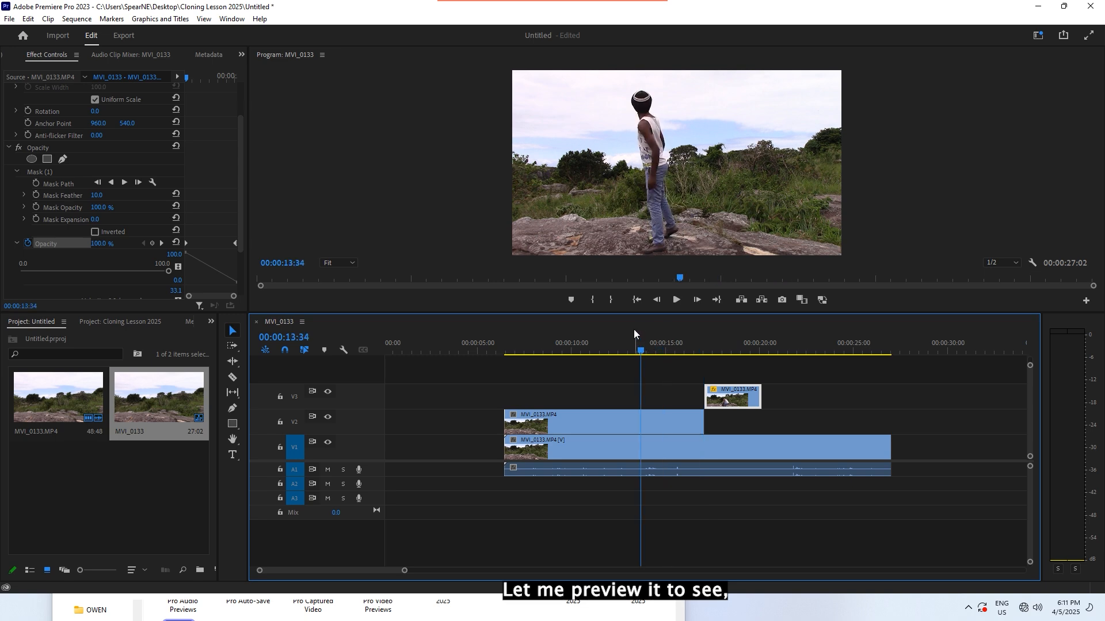
{"action": "left_click", "coordinate": [671, 302]}
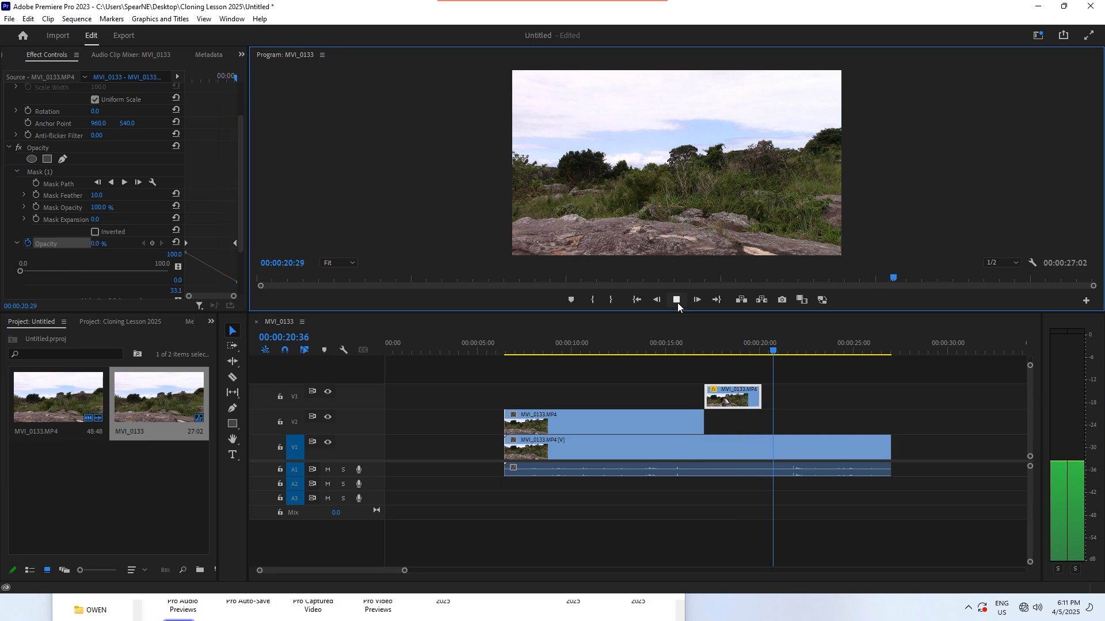
{"action": "left_click", "coordinate": [678, 303]}
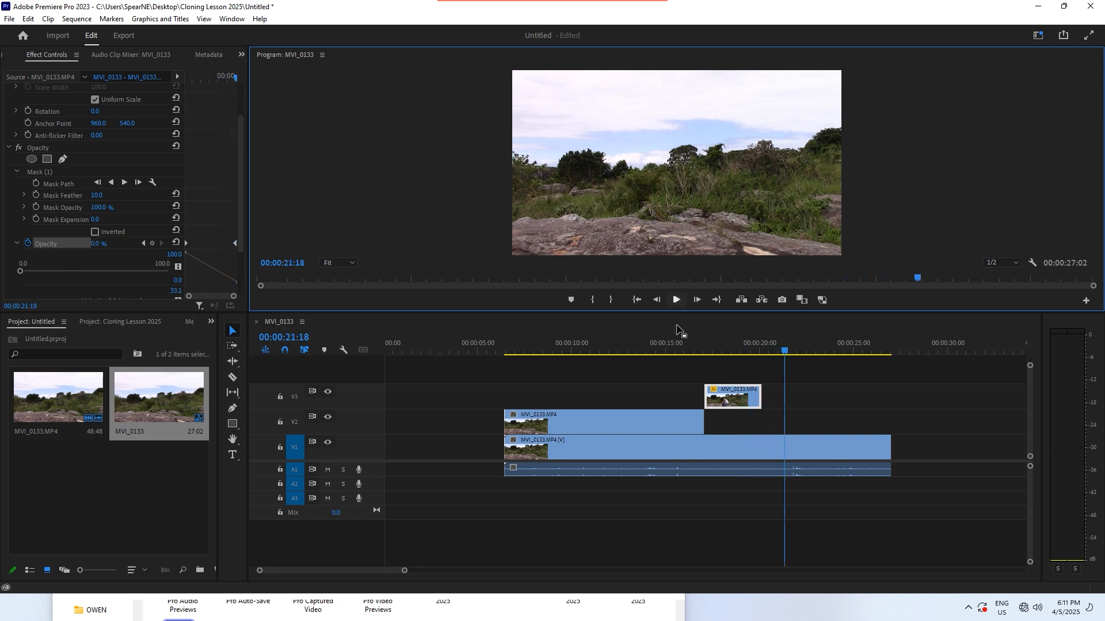
Widen the Effect Controls area and move the V3 clip's 0% opacity keyframe close to the first keyframe to speed up the fade.
{"action": "left_click", "coordinate": [713, 351]}
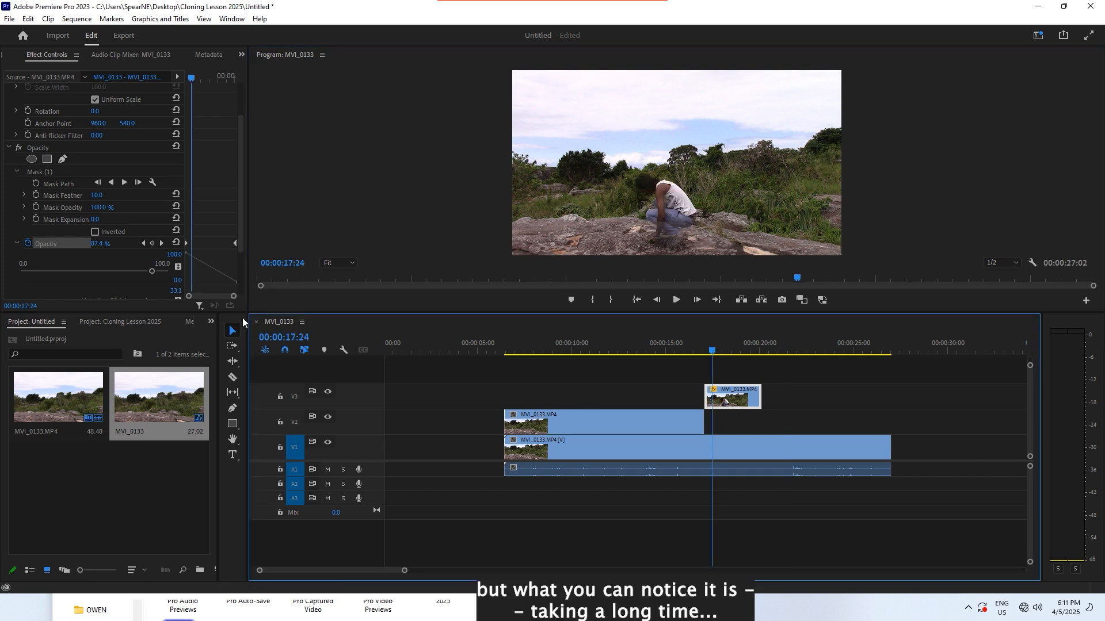
{"action": "left_click", "coordinate": [706, 352]}
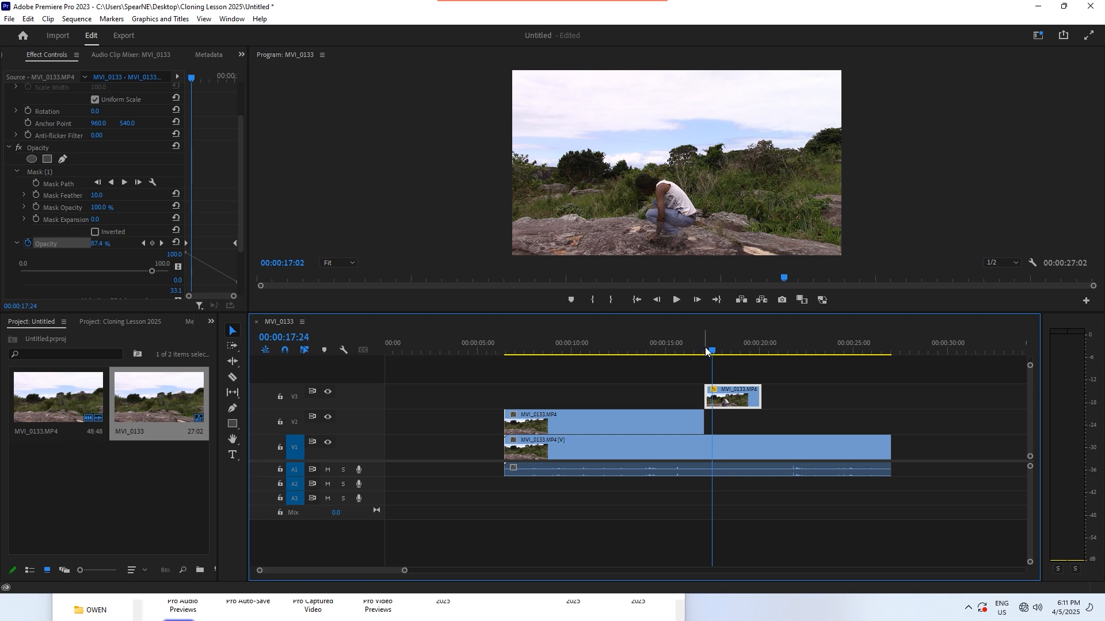
{"action": "left_click_drag", "start_coordinate": [708, 349], "coordinate": [707, 352]}
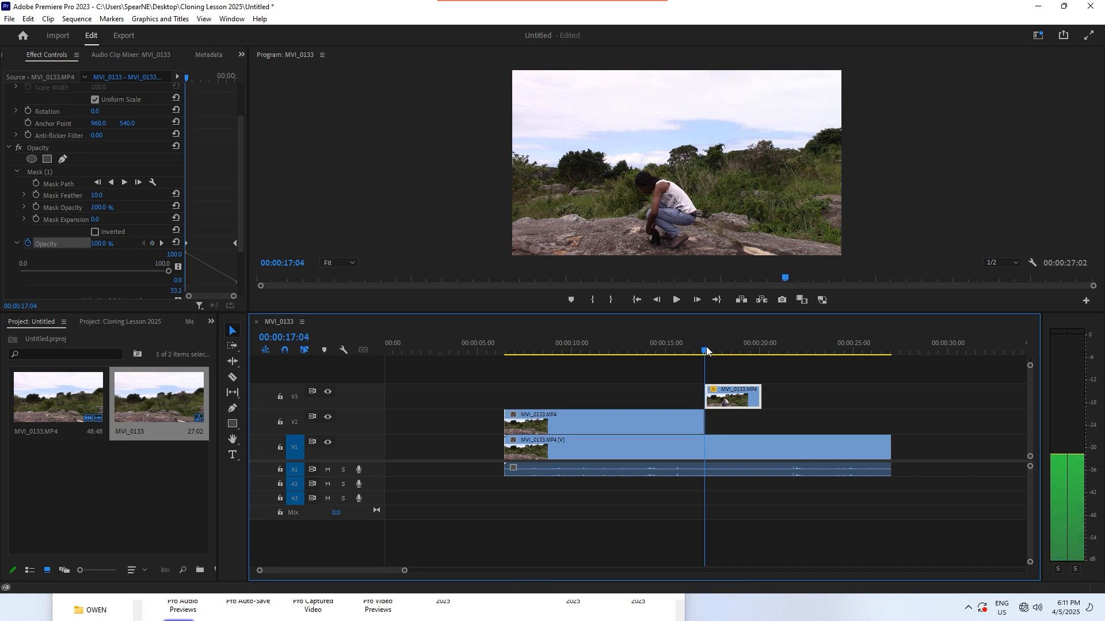
{"action": "left_click", "coordinate": [236, 244]}
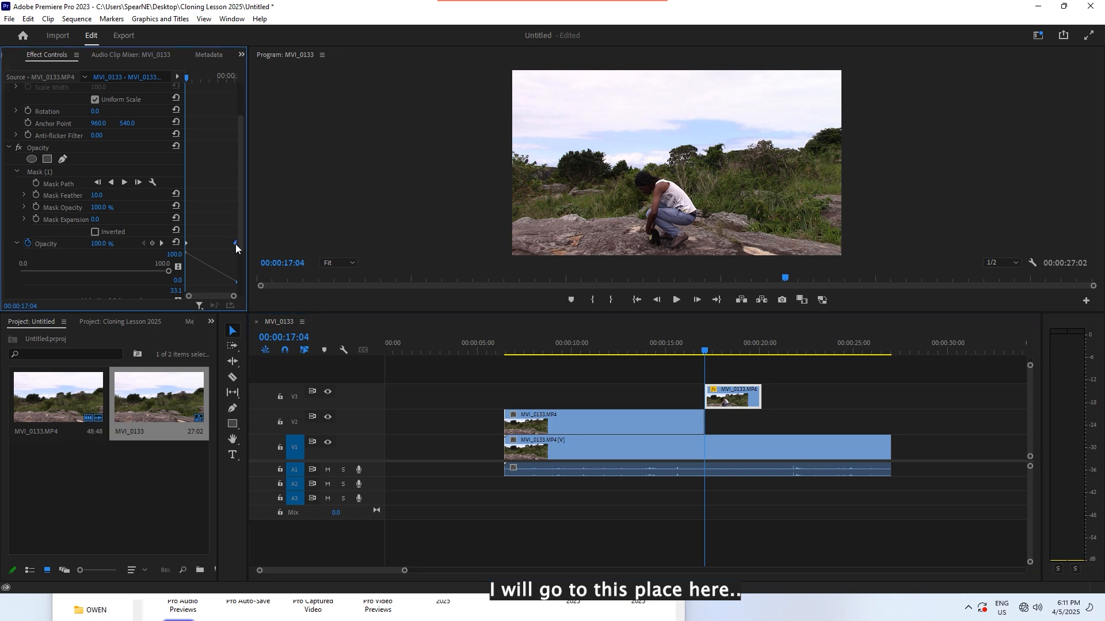
{"action": "left_click_drag", "start_coordinate": [248, 236], "coordinate": [325, 238]}
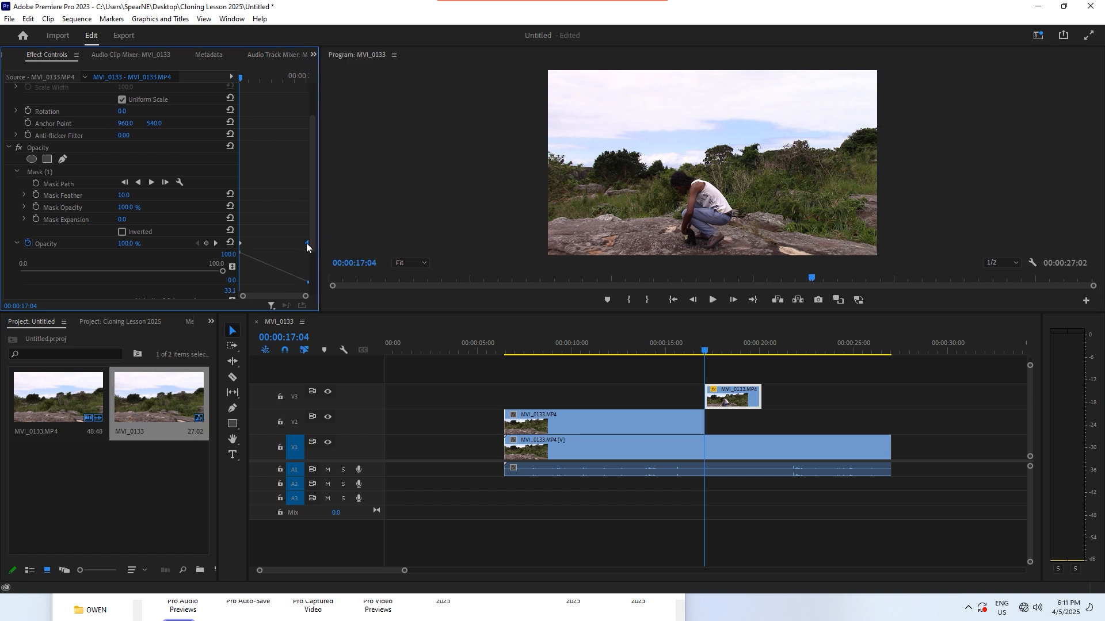
{"action": "left_click_drag", "start_coordinate": [307, 247], "coordinate": [263, 246]}
{"action": "left_click_drag", "start_coordinate": [266, 243], "coordinate": [266, 245]}
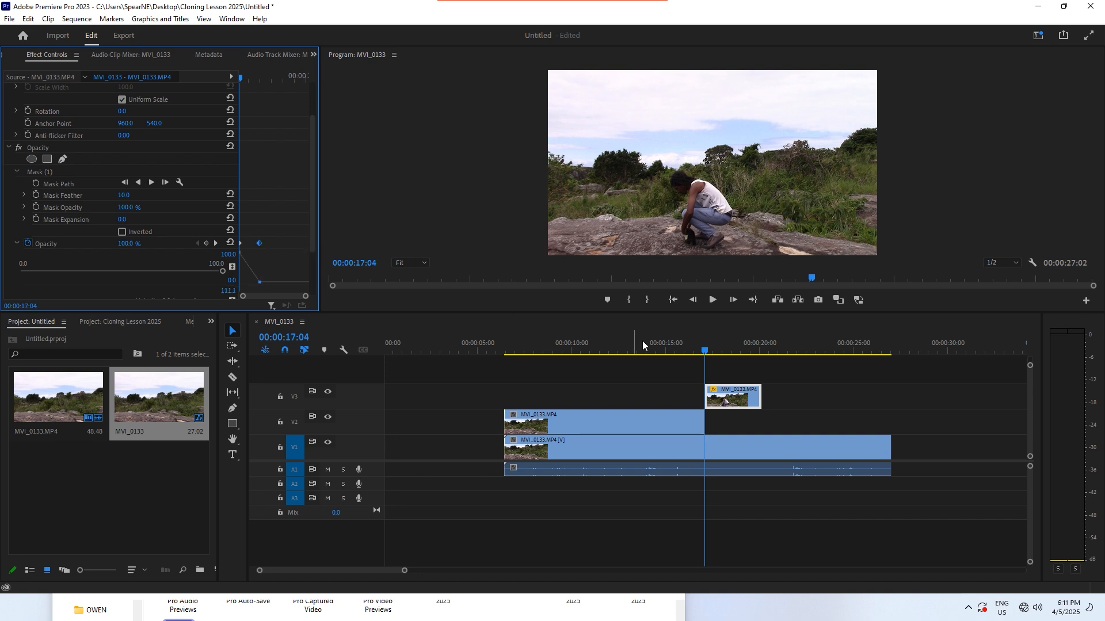
Preview the shortened fade and move the 0% opacity keyframe somewhat later to slow the fade down.
{"action": "left_click", "coordinate": [700, 349]}
{"action": "left_click", "coordinate": [706, 301]}
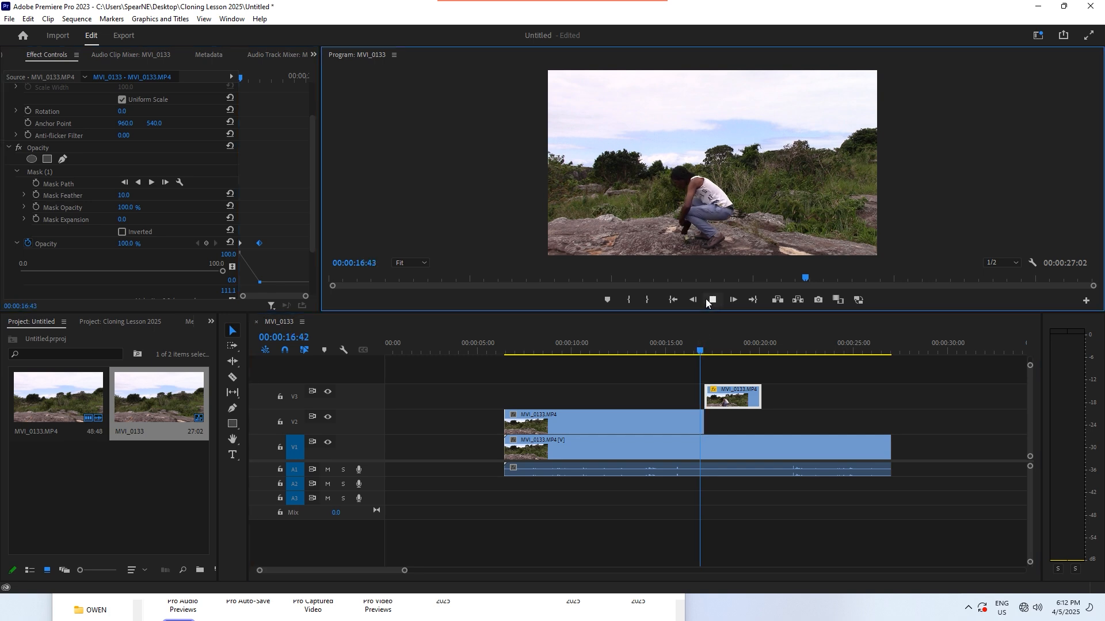
{"action": "left_click", "coordinate": [707, 300]}
{"action": "left_click_drag", "start_coordinate": [260, 244], "coordinate": [276, 248]}
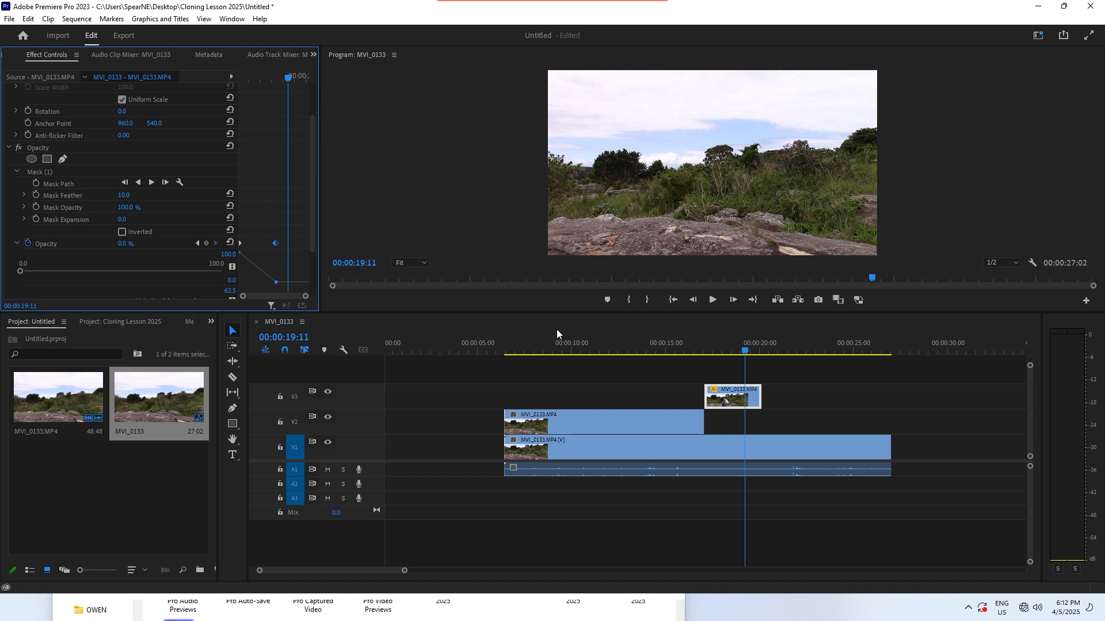
Preview the slower fade and move the 0% opacity keyframe back to about 00:00:18:24.
{"action": "left_click", "coordinate": [687, 352]}
{"action": "left_click", "coordinate": [712, 302]}
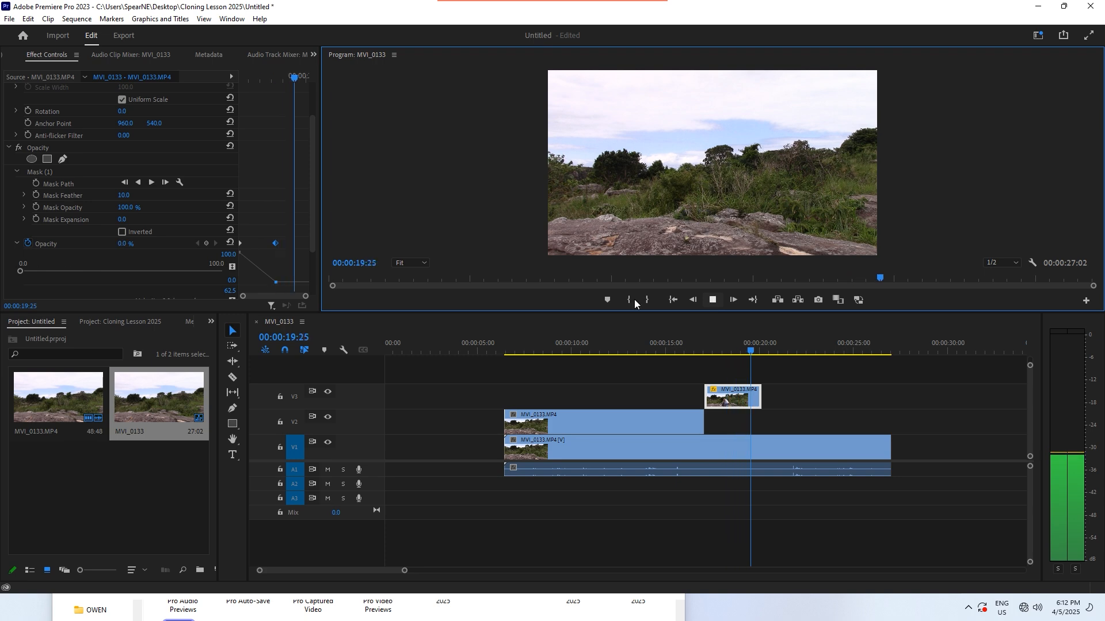
{"action": "key", "text": "space"}
{"action": "left_click_drag", "start_coordinate": [275, 243], "coordinate": [274, 244]}
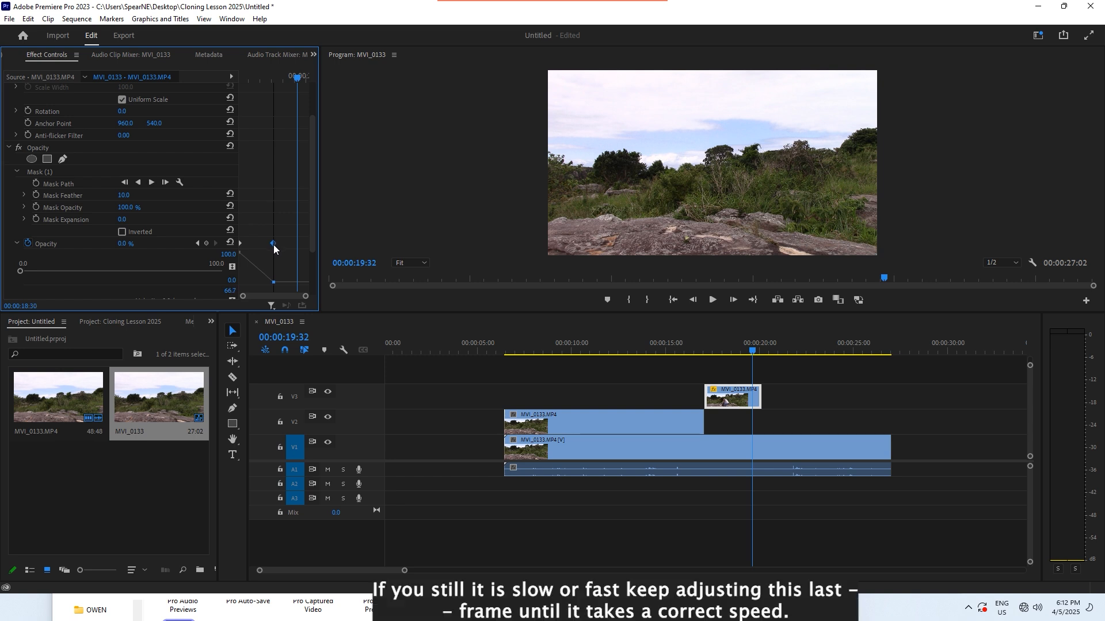
{"action": "mouse_move", "coordinate": [274, 244]}
{"action": "left_mouse_down"}
{"action": "mouse_move", "coordinate": [286, 248]}
{"action": "mouse_move", "coordinate": [271, 248]}
{"action": "left_mouse_up"}
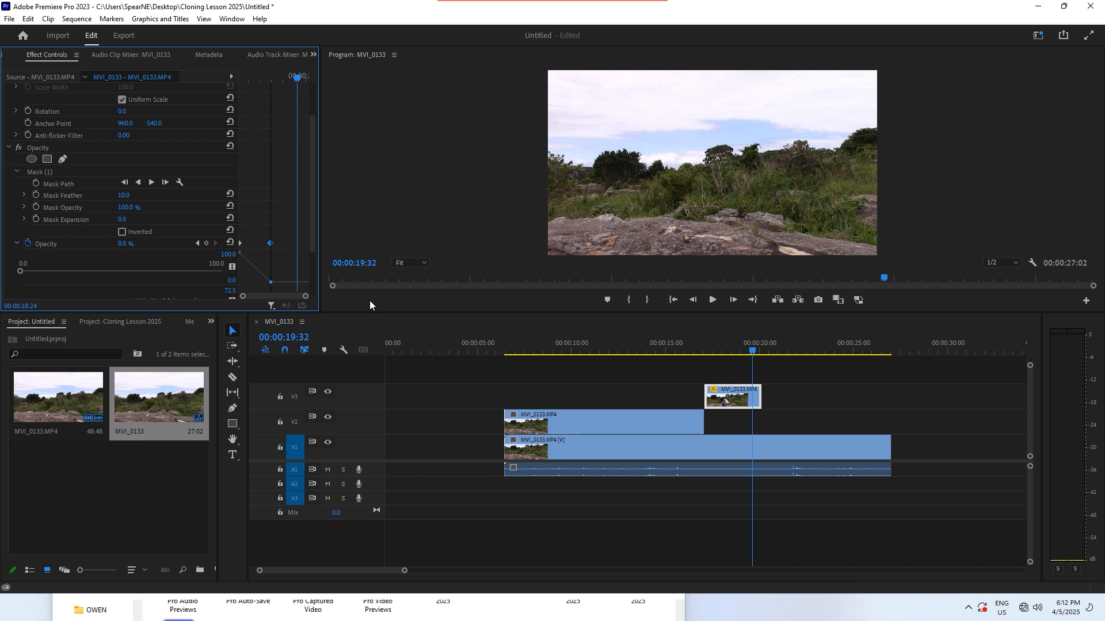
Preview the disappearance twice and move the 0% opacity keyframe earlier, to about 00:00:18:10.
{"action": "left_click", "coordinate": [693, 345]}
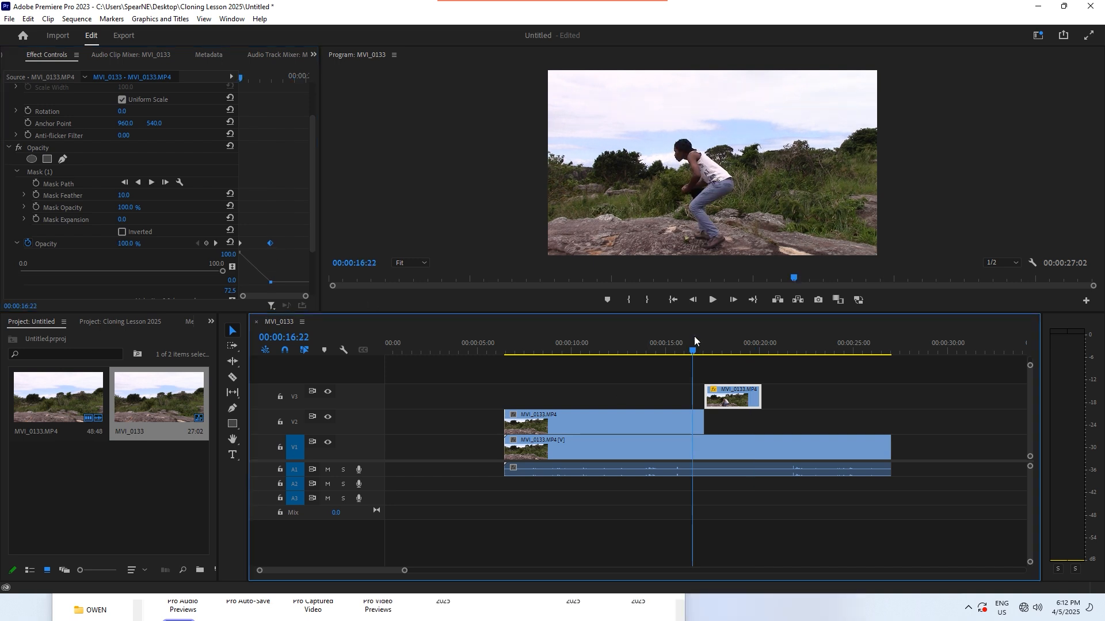
{"action": "left_click", "coordinate": [708, 301]}
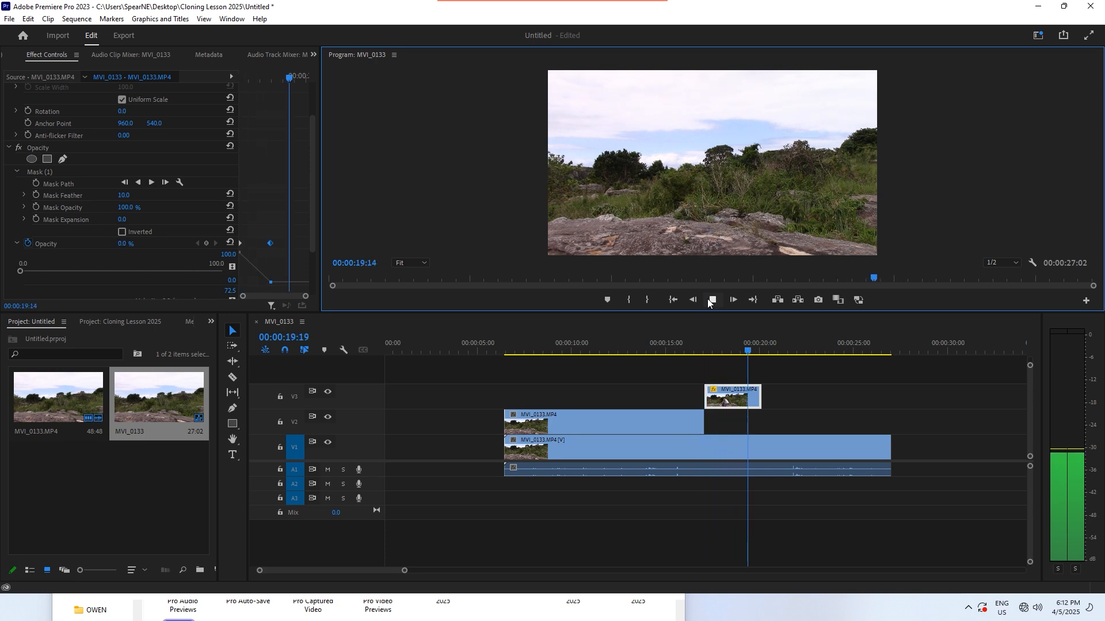
{"action": "left_click", "coordinate": [678, 340]}
{"action": "left_click", "coordinate": [711, 302]}
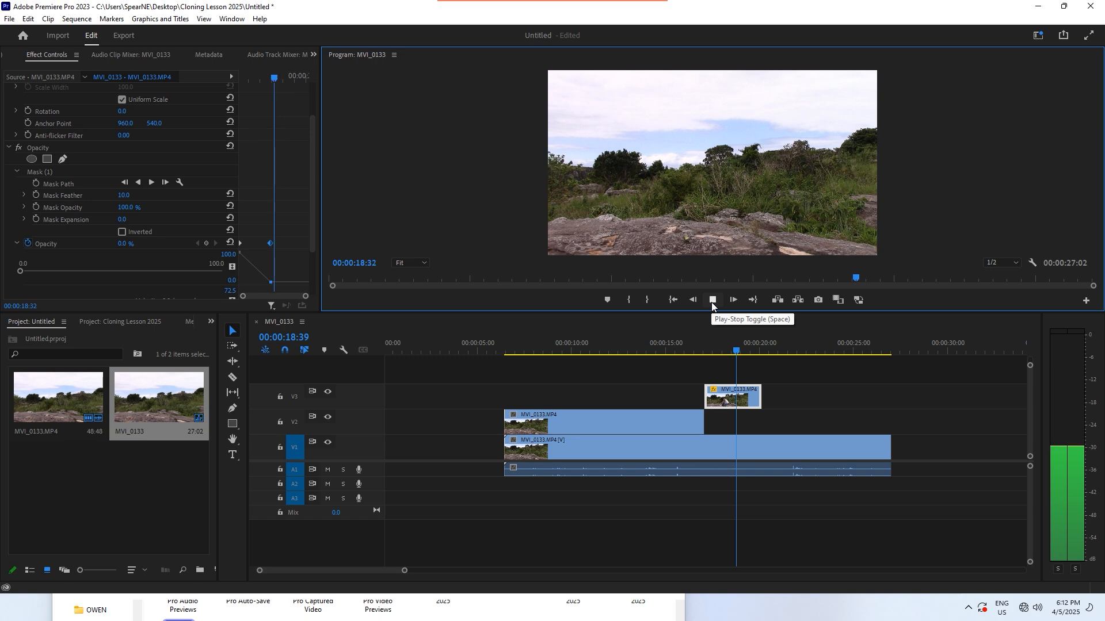
{"action": "left_click", "coordinate": [711, 301]}
{"action": "left_click_drag", "start_coordinate": [270, 244], "coordinate": [266, 244]}
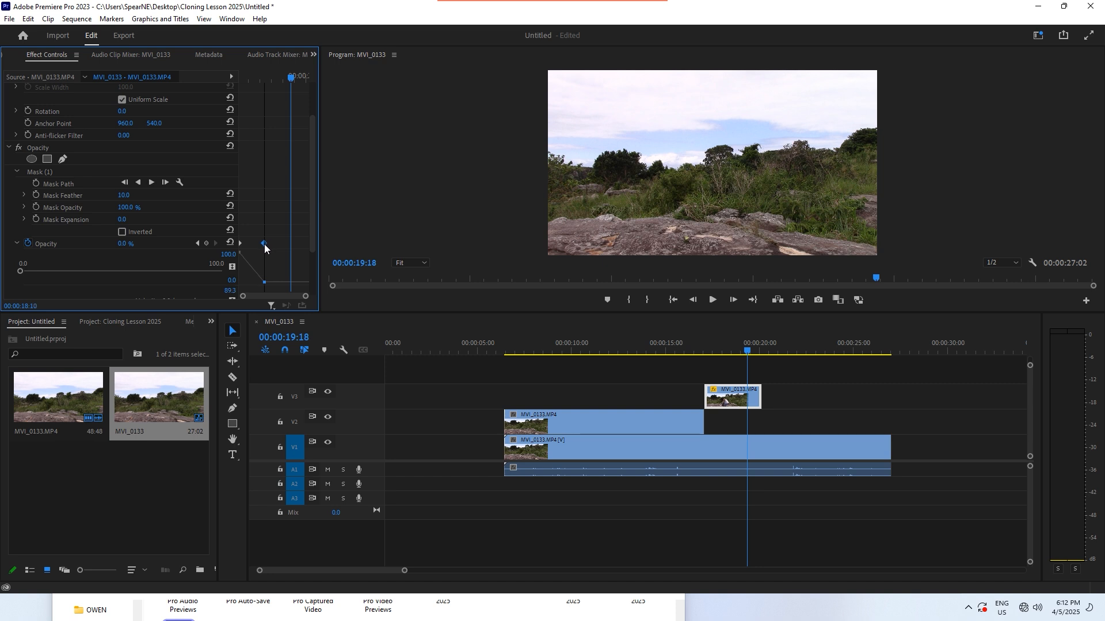
Preview the faster fade and trim the V3 clip's end to 00:00:18:14, just past the last opacity keyframe.
{"action": "left_click", "coordinate": [678, 342]}
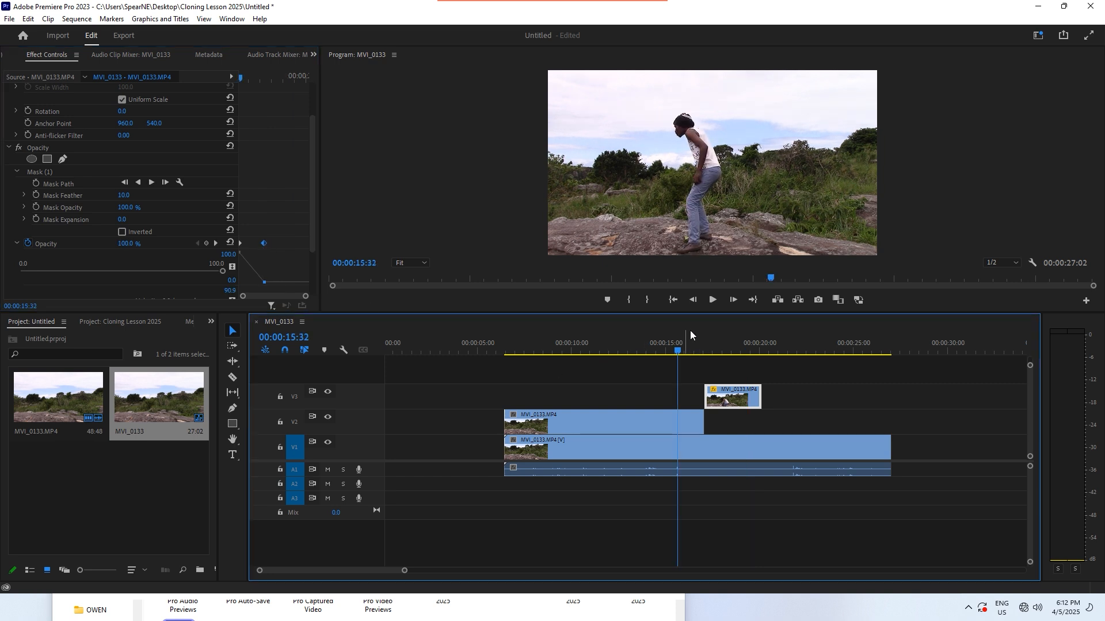
{"action": "left_click", "coordinate": [712, 301]}
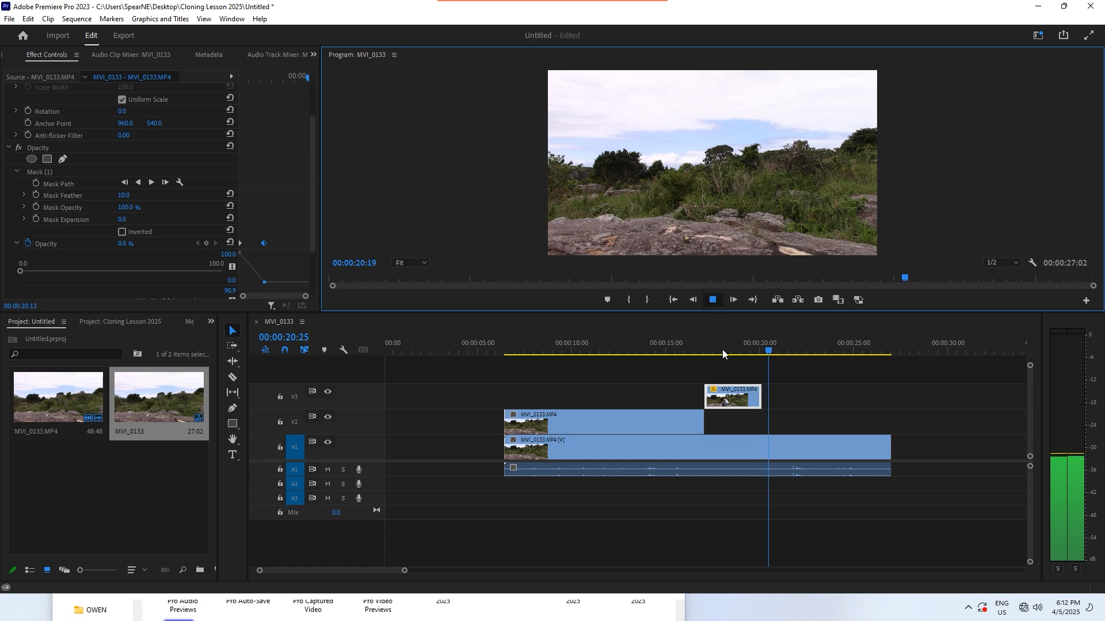
{"action": "key", "text": "space"}
{"action": "left_click_drag", "start_coordinate": [759, 399], "coordinate": [724, 402]}
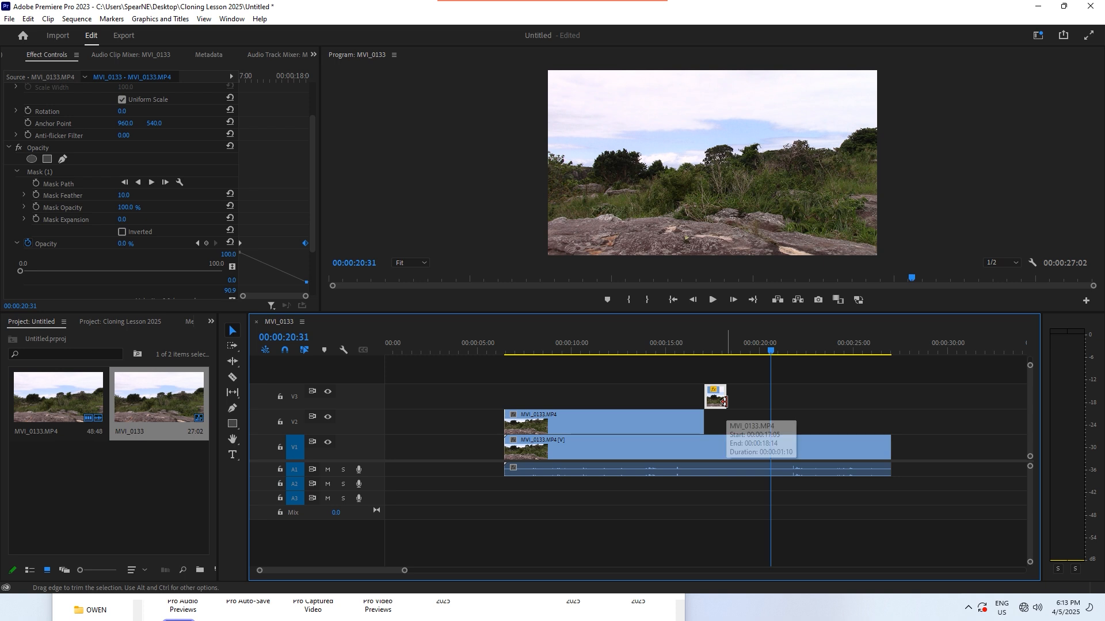
Preview the trimmed V3 clip's fade and move its 0% opacity keyframe slightly later, to 00:00:18:11.
{"action": "left_click", "coordinate": [700, 346]}
{"action": "left_click", "coordinate": [708, 304]}
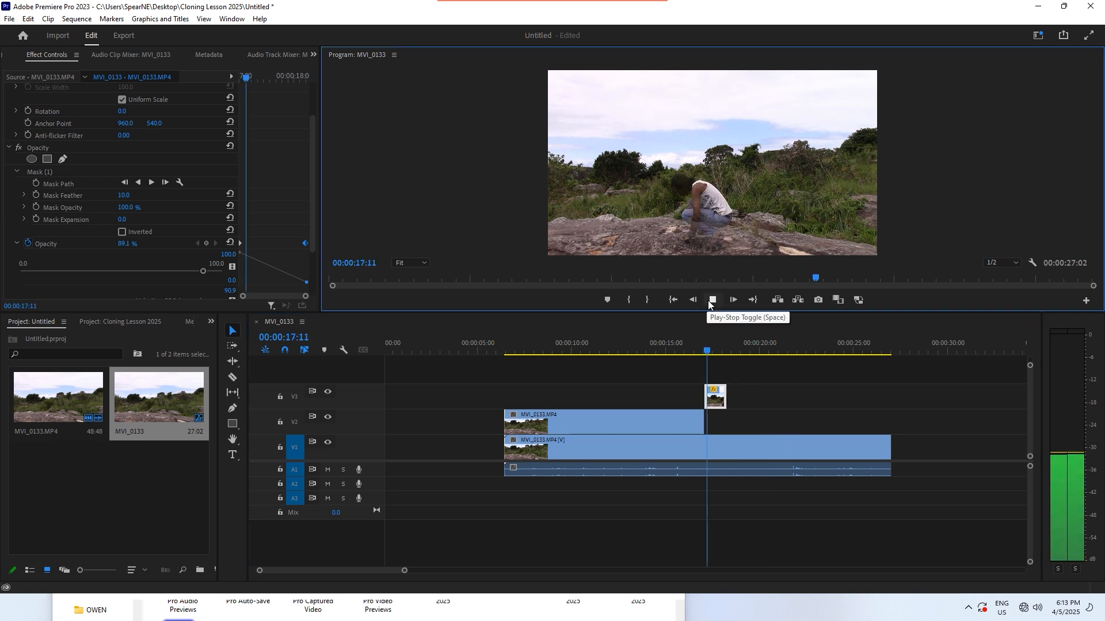
{"action": "left_click", "coordinate": [708, 304]}
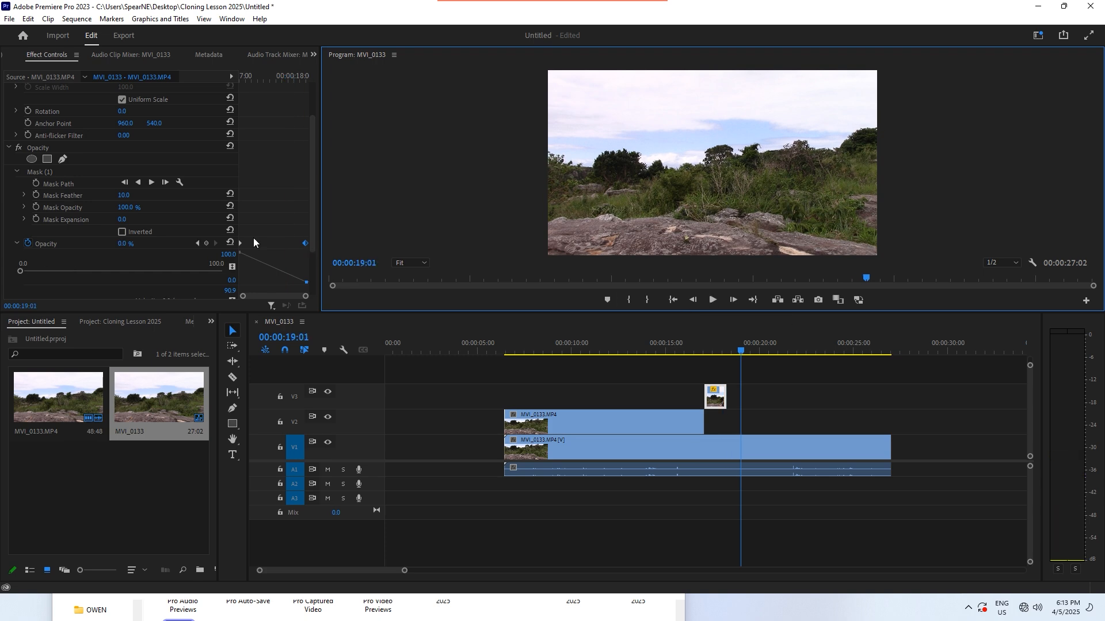
{"action": "left_click", "coordinate": [306, 245]}
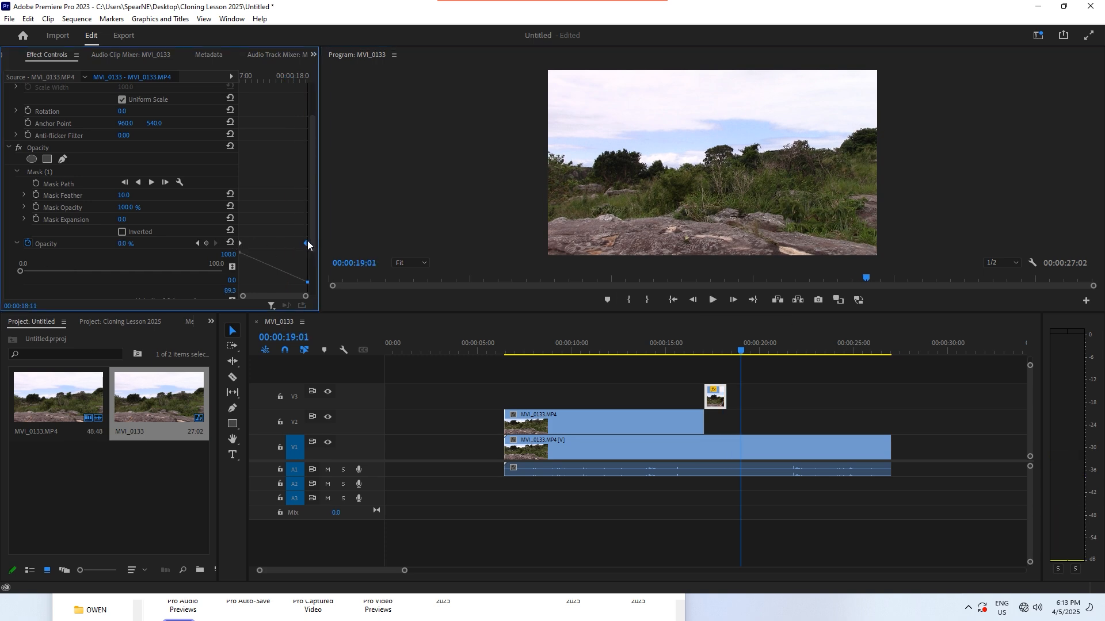
Preview the disappearance from about 00:00:15:15 and move the 0% opacity keyframe earlier, to just before 00:00:18:00.
{"action": "left_click", "coordinate": [691, 340]}
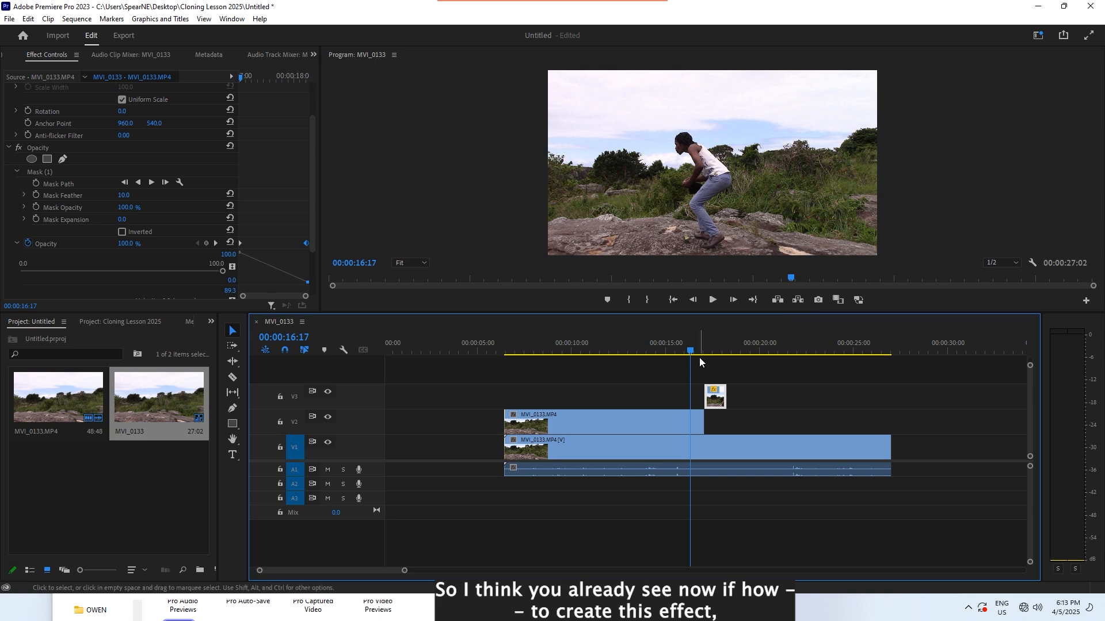
{"action": "left_click_drag", "start_coordinate": [690, 349], "coordinate": [670, 349]}
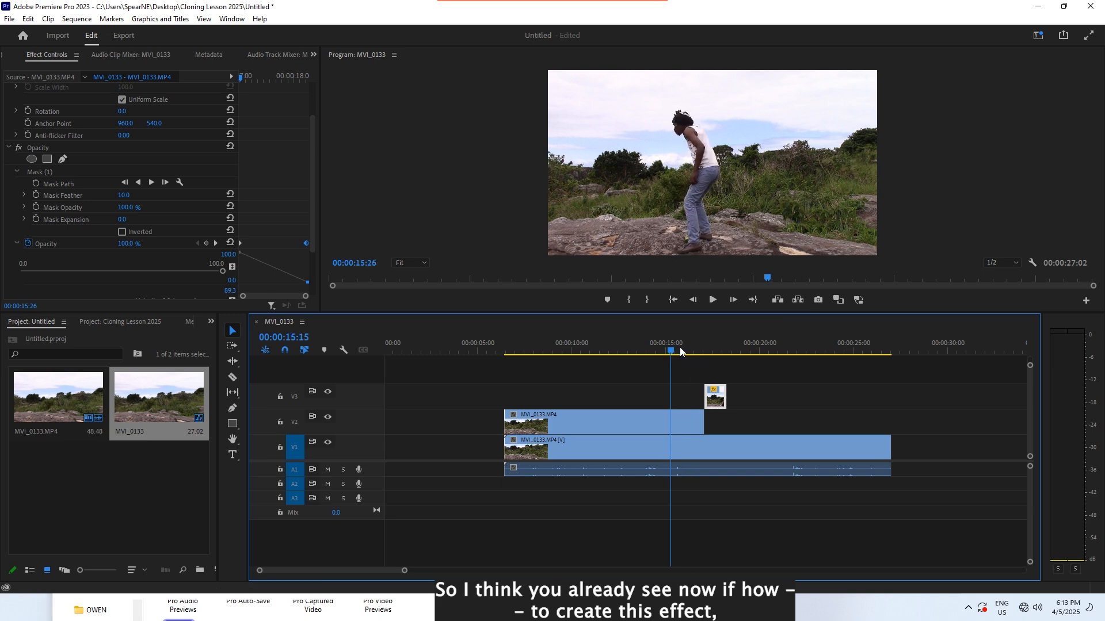
{"action": "left_click", "coordinate": [714, 300]}
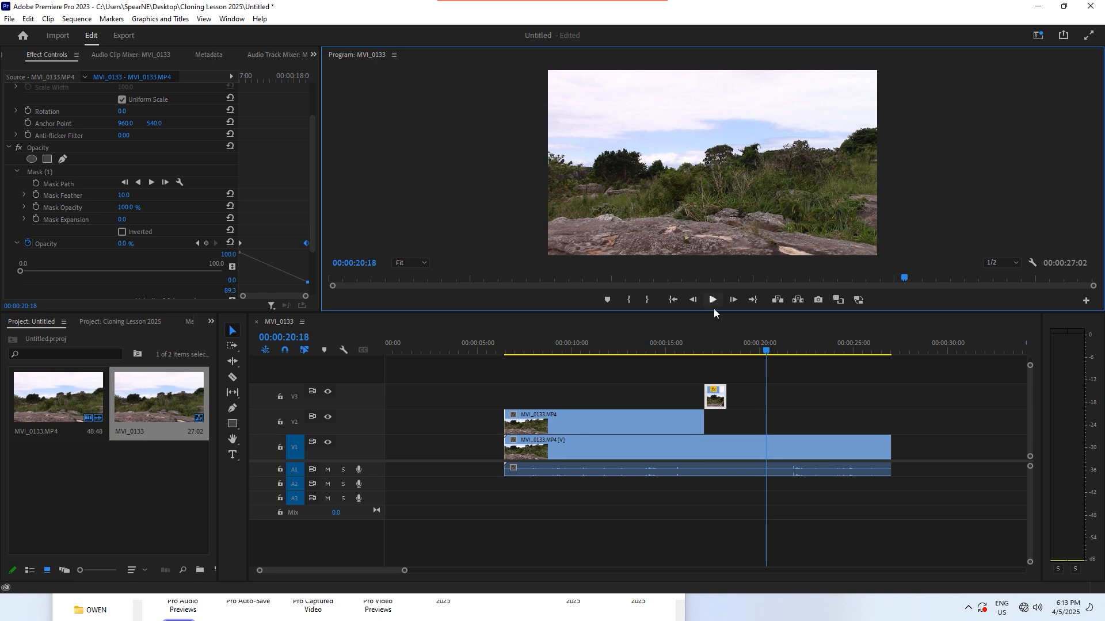
{"action": "left_click", "coordinate": [690, 349]}
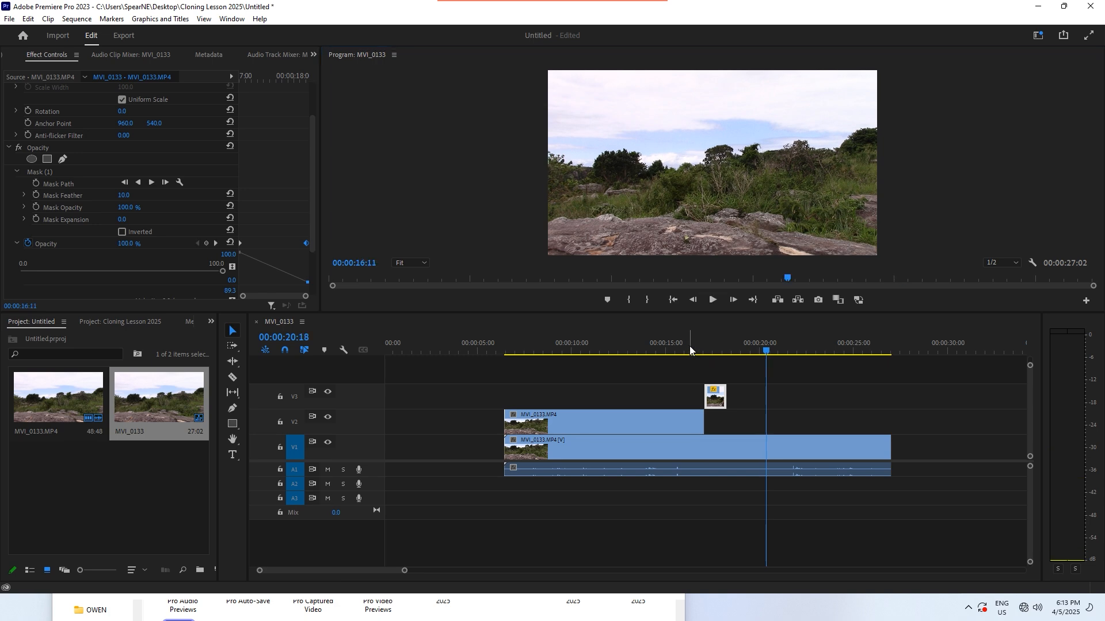
{"action": "left_click", "coordinate": [306, 244]}
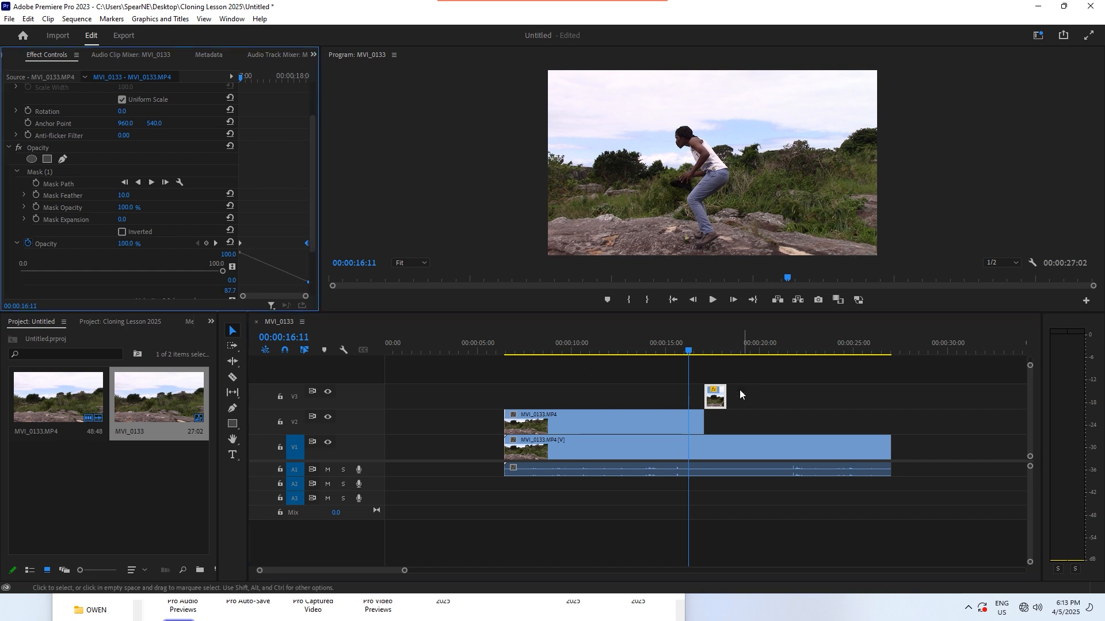
{"action": "left_click_drag", "start_coordinate": [305, 243], "coordinate": [286, 244]}
Play the quicker fade several times from before and at the V3 clip to check the speed of the disappearance.
{"action": "left_click_drag", "start_coordinate": [680, 348], "coordinate": [666, 349]}
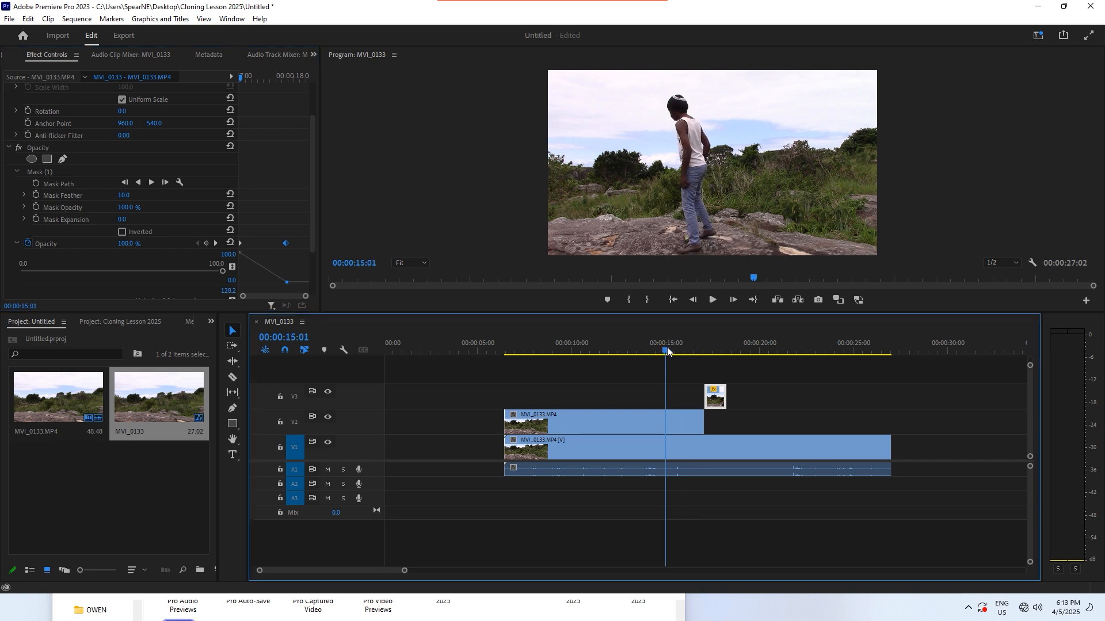
{"action": "left_click", "coordinate": [712, 300]}
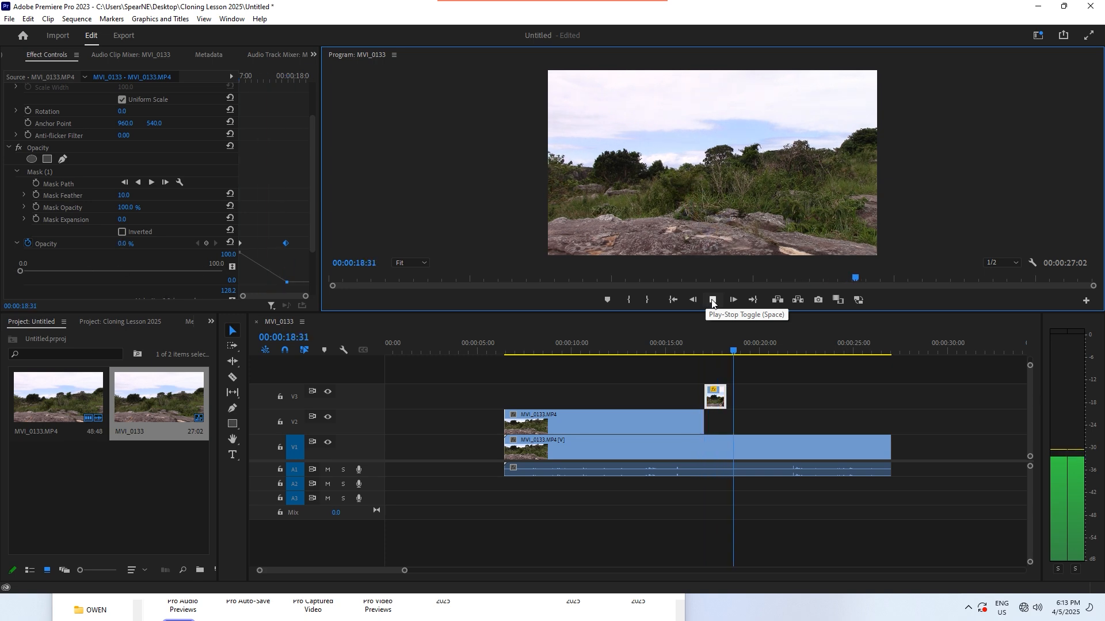
{"action": "left_click", "coordinate": [712, 302]}
{"action": "mouse_move", "coordinate": [697, 349]}
{"action": "left_mouse_down"}
{"action": "mouse_move", "coordinate": [683, 349]}
{"action": "mouse_move", "coordinate": [706, 348]}
{"action": "left_mouse_up"}
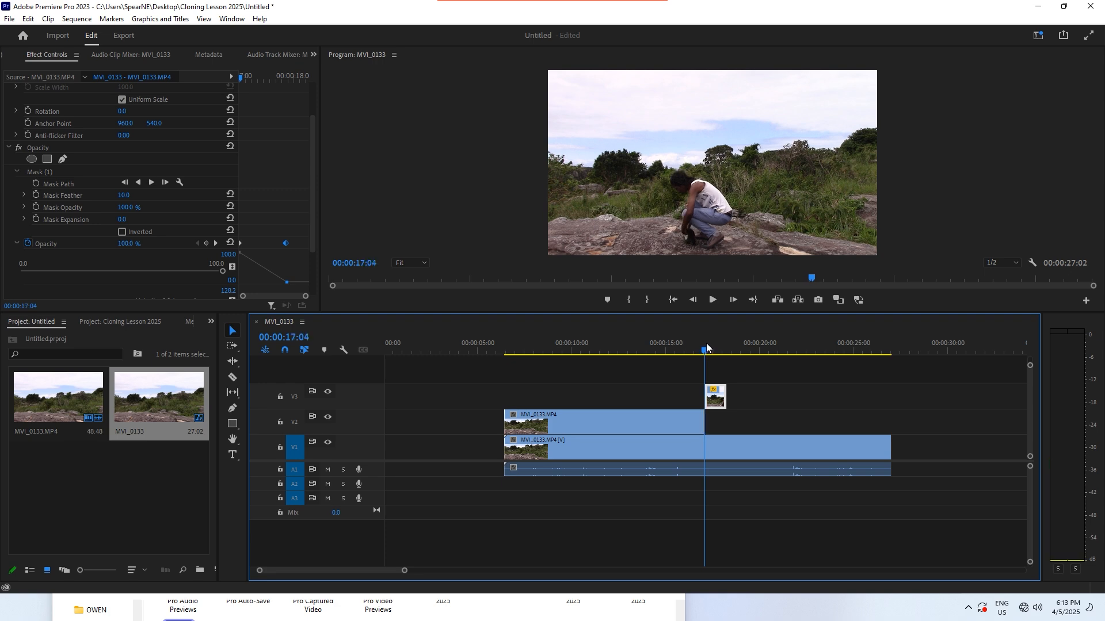
{"action": "left_click", "coordinate": [714, 300]}
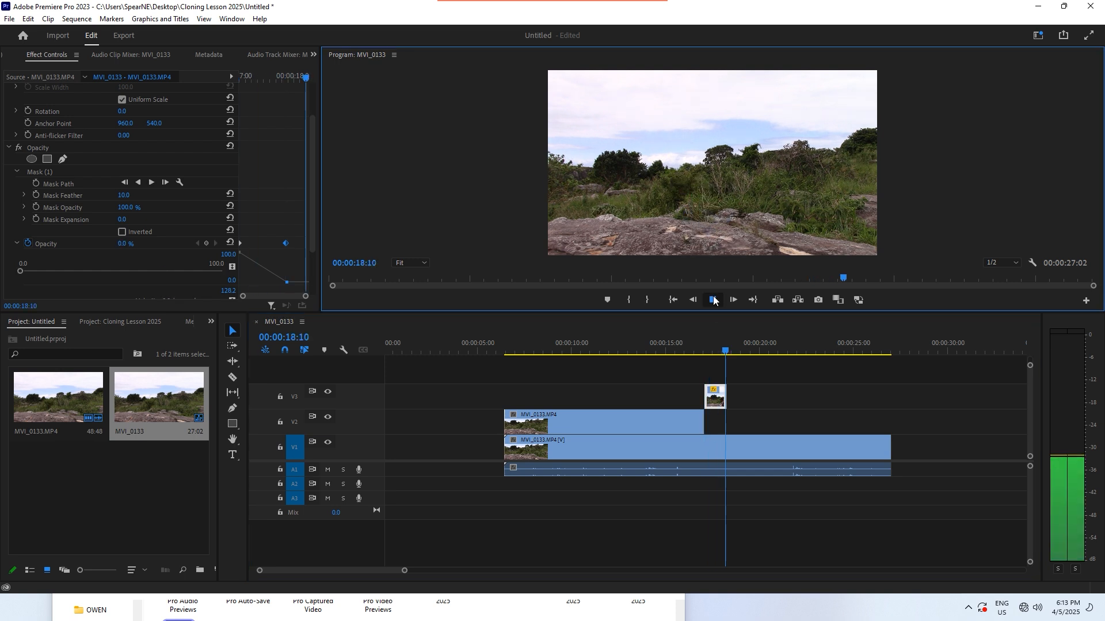
{"action": "left_click", "coordinate": [679, 348]}
{"action": "left_click", "coordinate": [712, 300]}
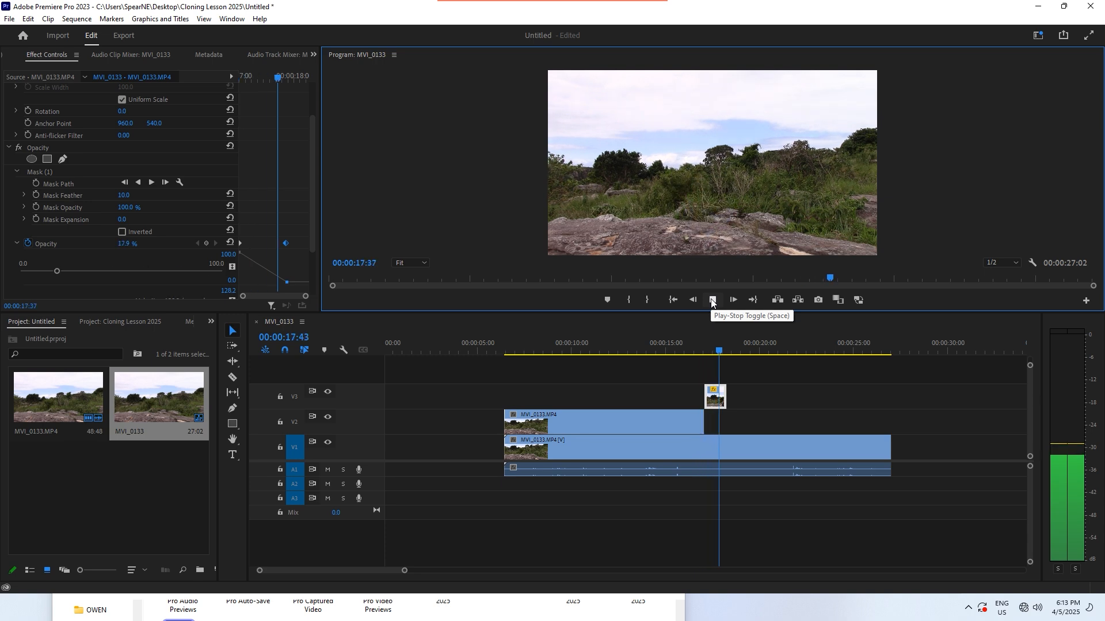
{"action": "left_click", "coordinate": [713, 300]}
Play longer stretches of the sequence from about 00:00:10:00 to review the walk, squat and disappearance together.
{"action": "left_click", "coordinate": [619, 351]}
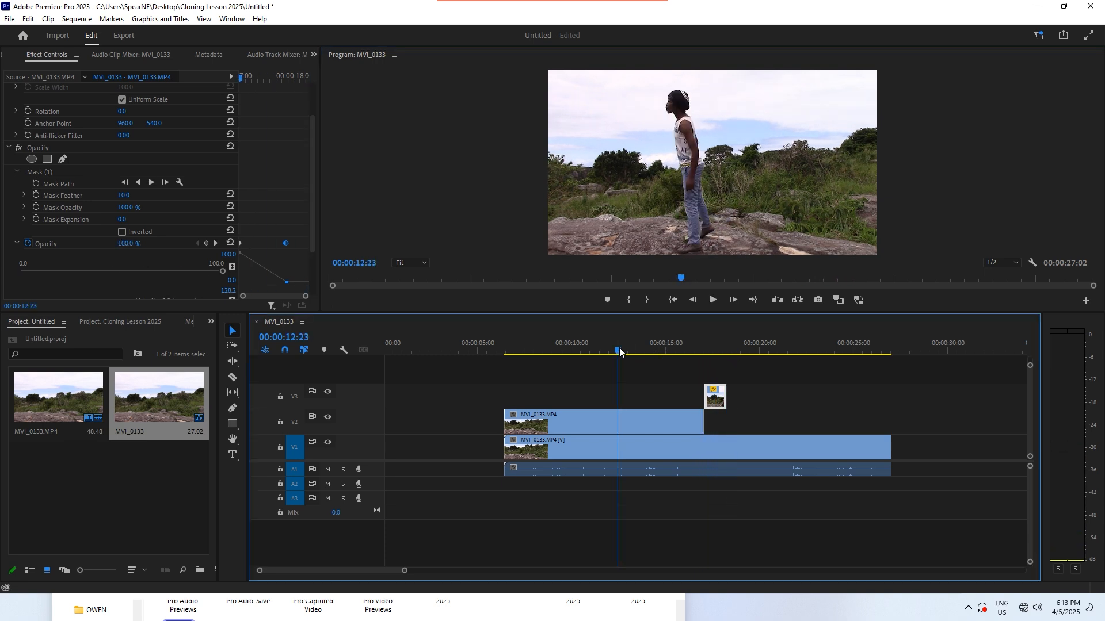
{"action": "left_click", "coordinate": [573, 347]}
{"action": "left_click", "coordinate": [710, 300]}
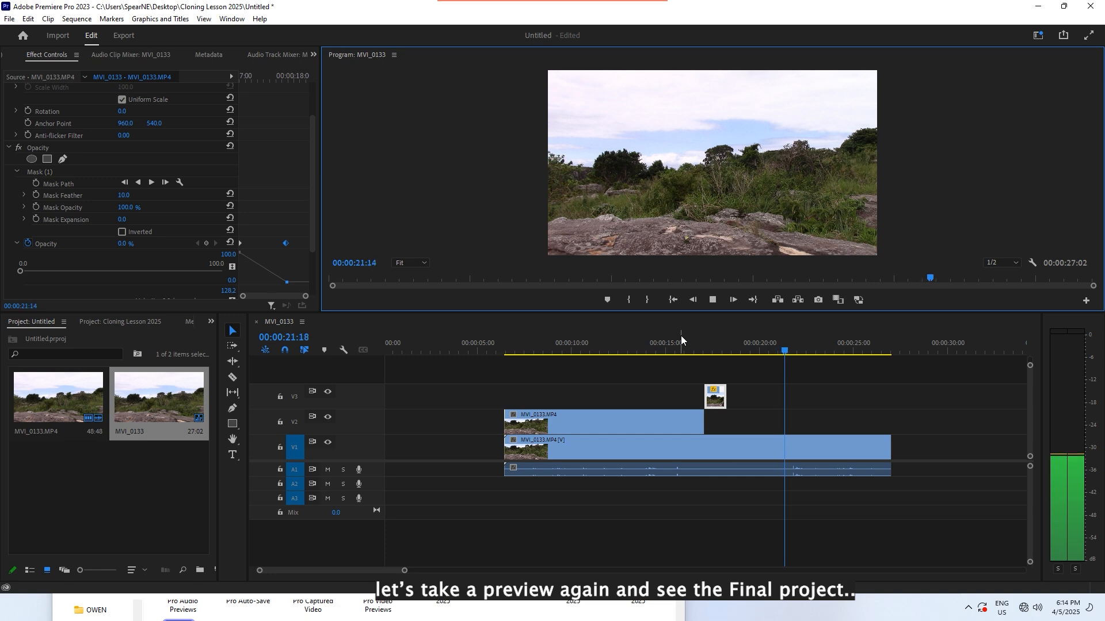
{"action": "key", "text": "space"}
{"action": "left_click", "coordinate": [645, 343]}
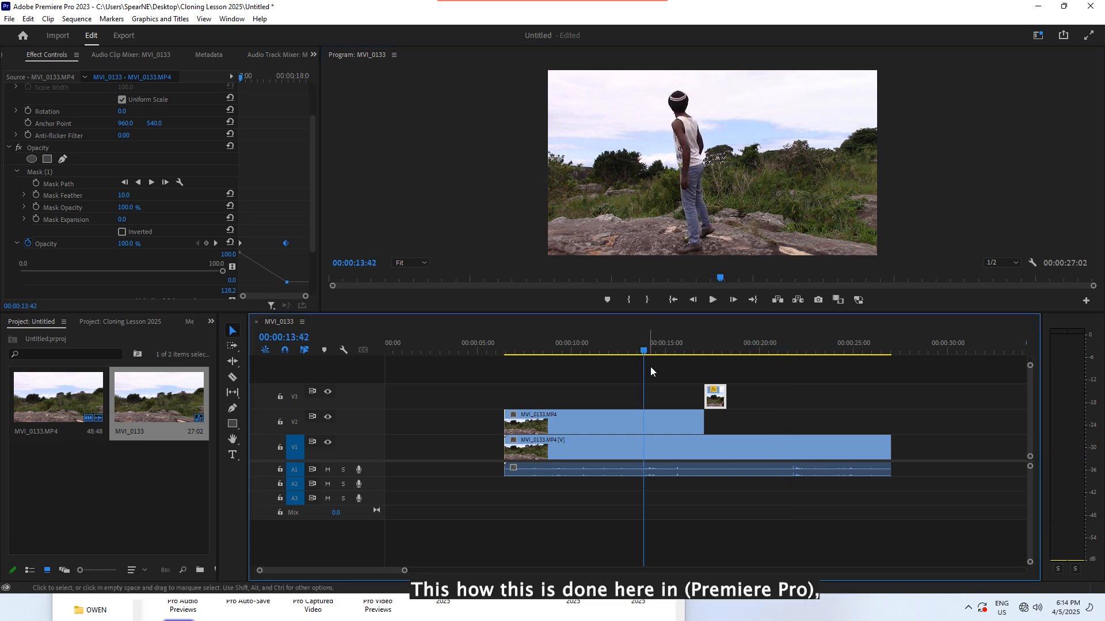
{"action": "left_click", "coordinate": [623, 346]}
{"action": "left_click", "coordinate": [714, 299]}
{"action": "key", "text": "space"}
{"action": "left_click", "coordinate": [567, 344]}
At 00:00:17:10, select Mask (1) on the V3 clip and raise its Mask Feather to 56.1 to soften the edges.
{"action": "mouse_move", "coordinate": [719, 345]}
{"action": "left_mouse_down"}
{"action": "mouse_move", "coordinate": [699, 337]}
{"action": "mouse_move", "coordinate": [707, 340]}
{"action": "left_mouse_up"}
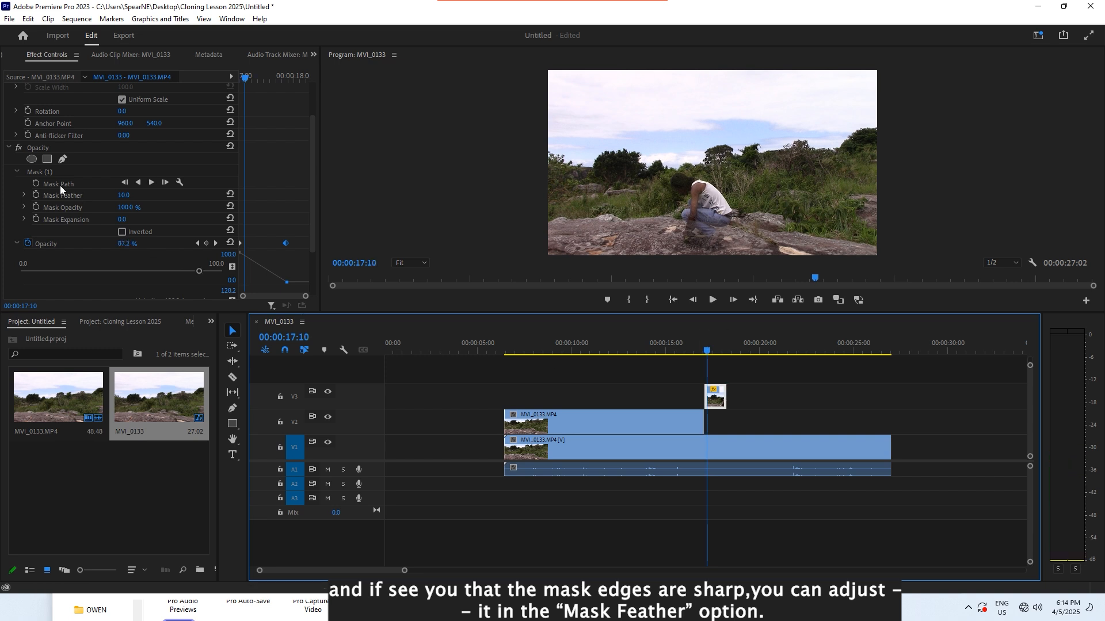
{"action": "left_click", "coordinate": [44, 174]}
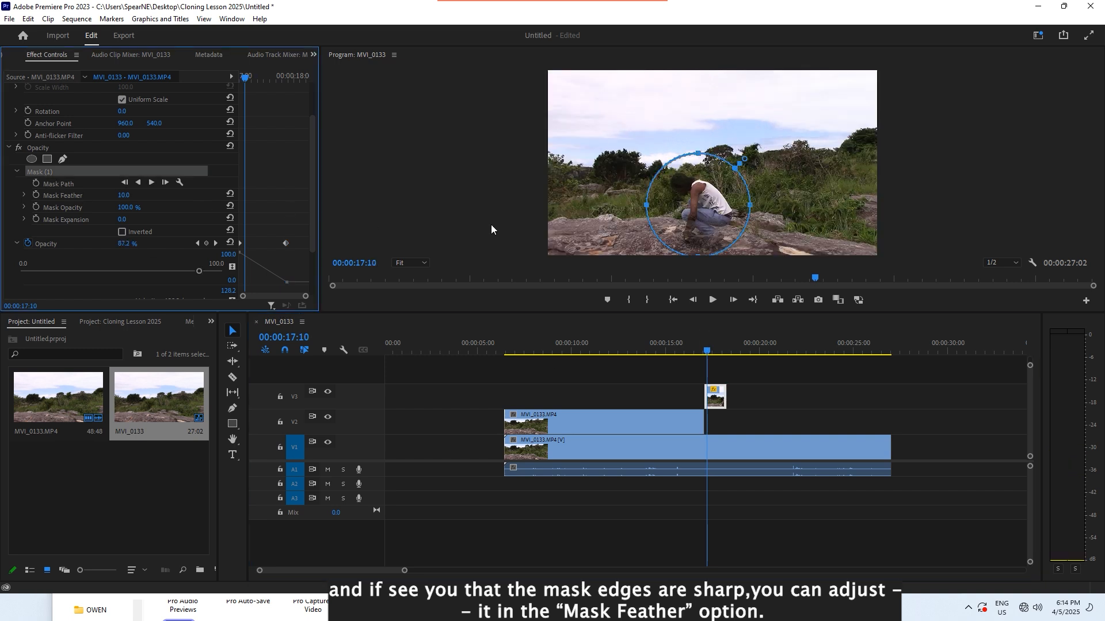
{"action": "left_click", "coordinate": [24, 196]}
{"action": "left_click_drag", "start_coordinate": [32, 216], "coordinate": [80, 217]}
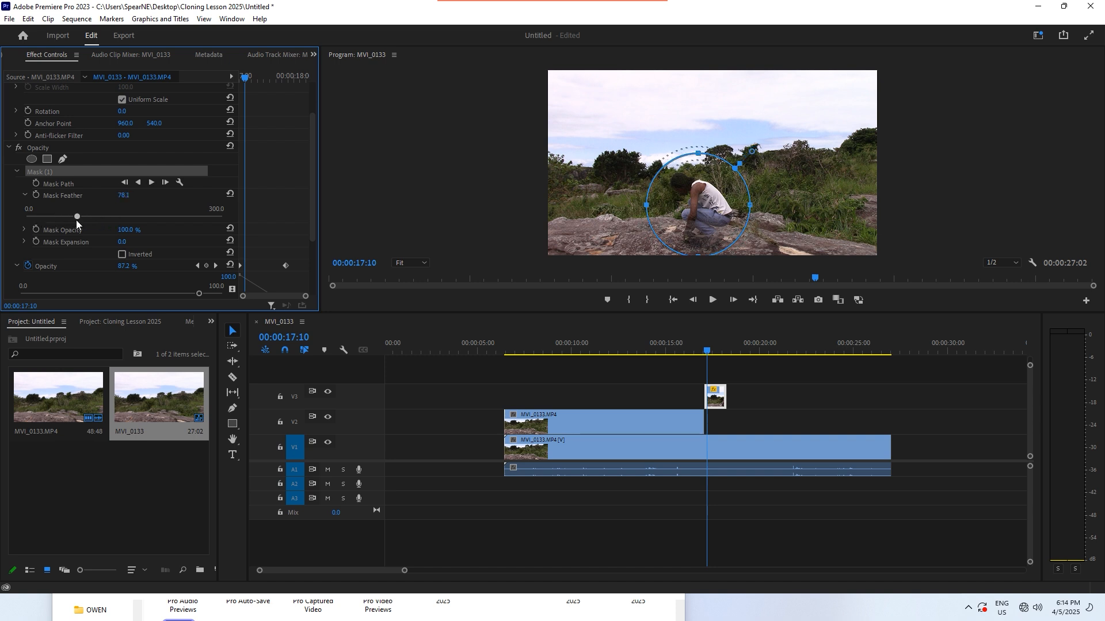
{"action": "left_click_drag", "start_coordinate": [76, 220], "coordinate": [78, 219]}
{"action": "left_click_drag", "start_coordinate": [62, 219], "coordinate": [68, 222]}
Move the 0% opacity keyframe slightly later, to about 00:00:17:46, and preview the feathered fade.
{"action": "left_click_drag", "start_coordinate": [707, 350], "coordinate": [710, 345]}
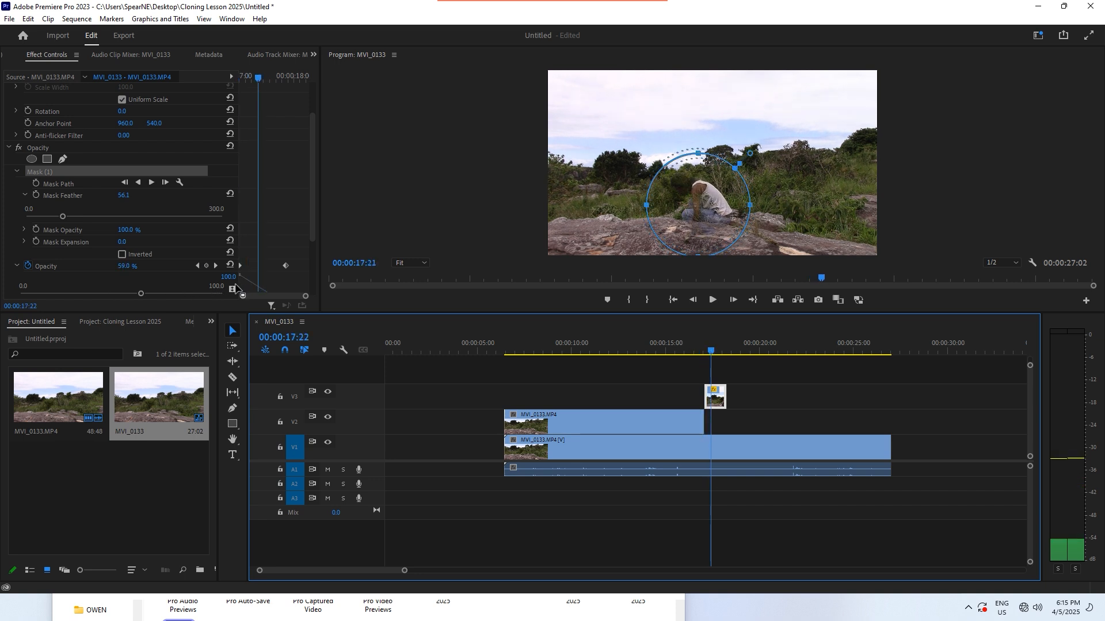
{"action": "left_click", "coordinate": [287, 266]}
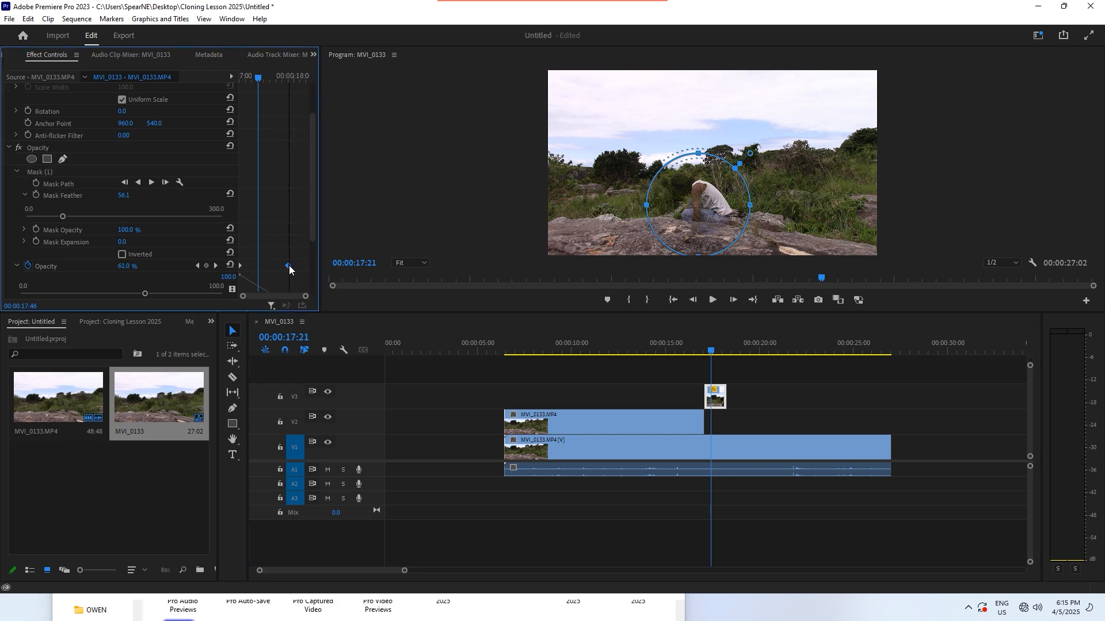
{"action": "left_click", "coordinate": [696, 339]}
{"action": "key", "text": "space"}
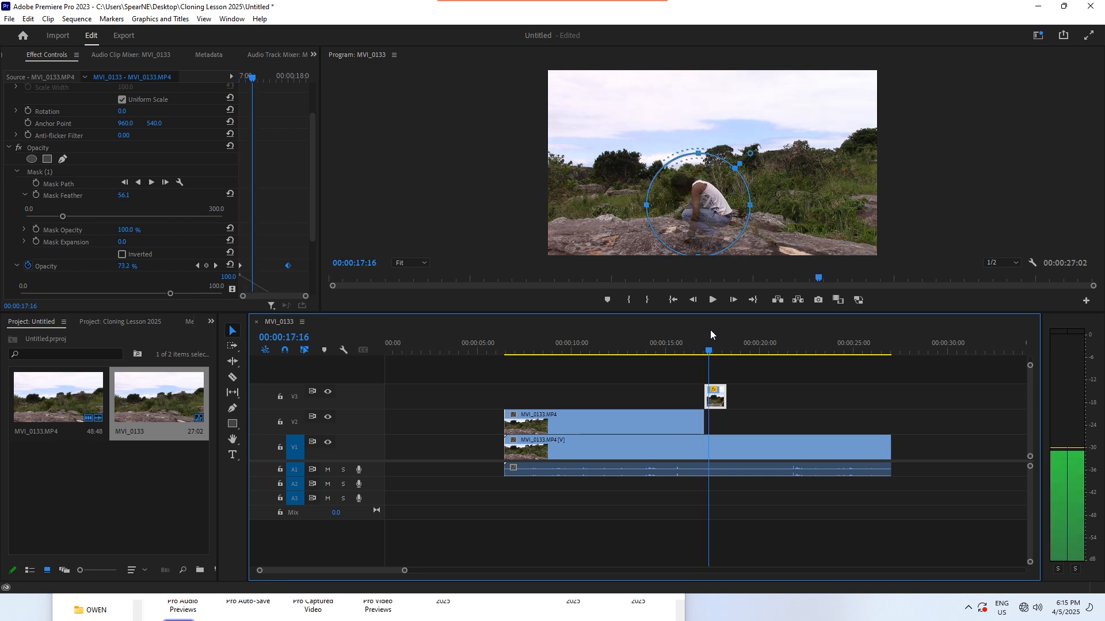
{"action": "left_click", "coordinate": [673, 339]}
{"action": "key", "text": "space"}
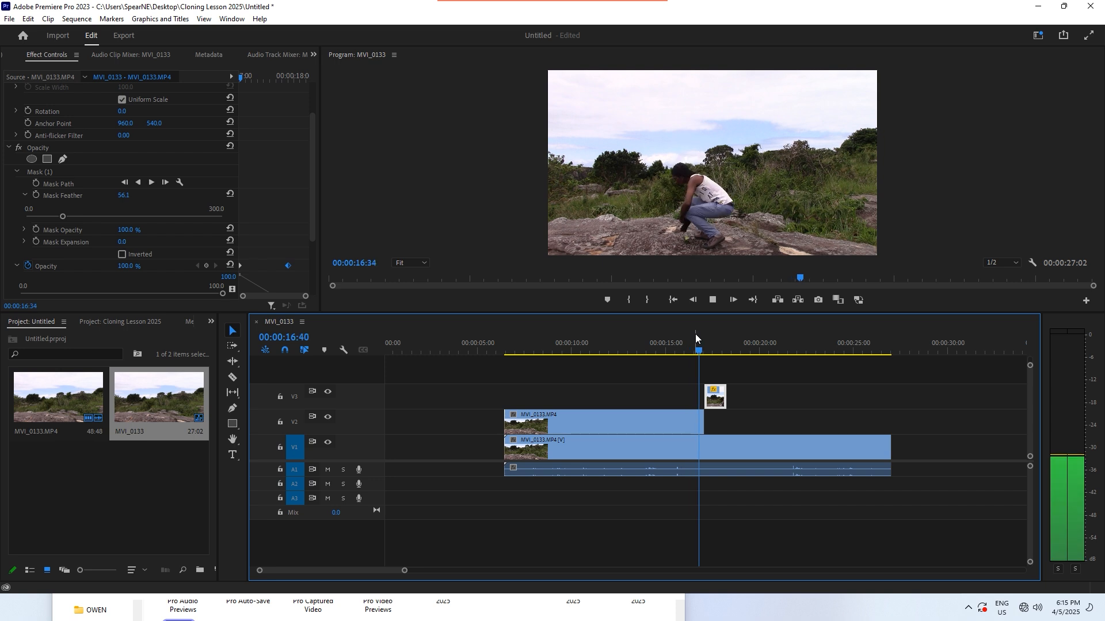
Play the effect from just before the clips start, at 00:00:06:08, and recheck the fade from 00:00:16:11.
{"action": "left_click", "coordinate": [657, 344]}
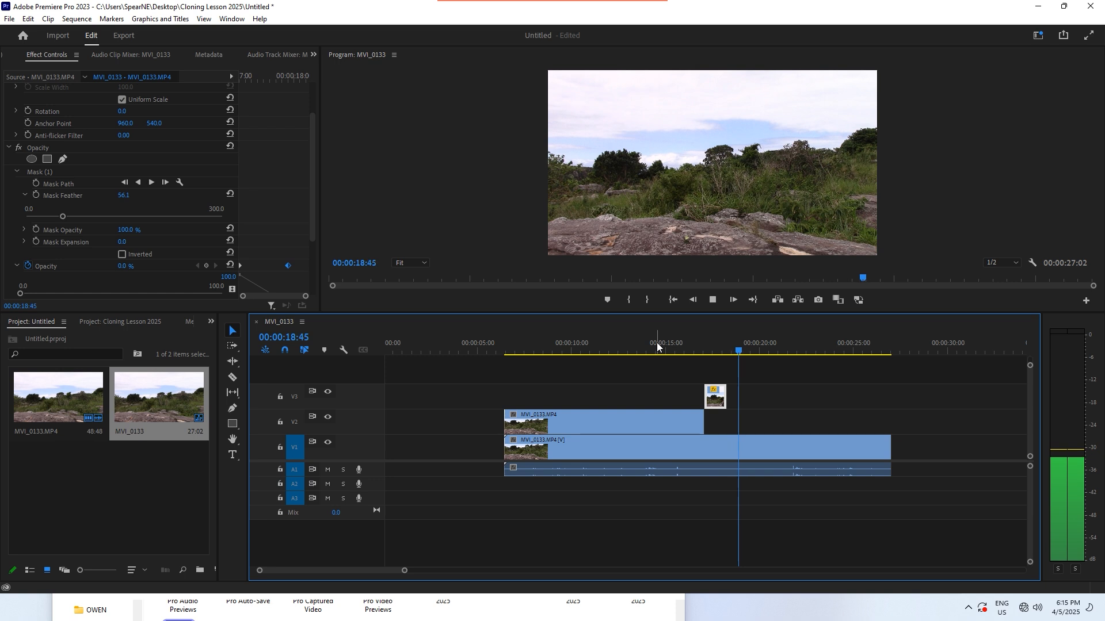
{"action": "left_click", "coordinate": [645, 344]}
{"action": "left_click", "coordinate": [599, 344]}
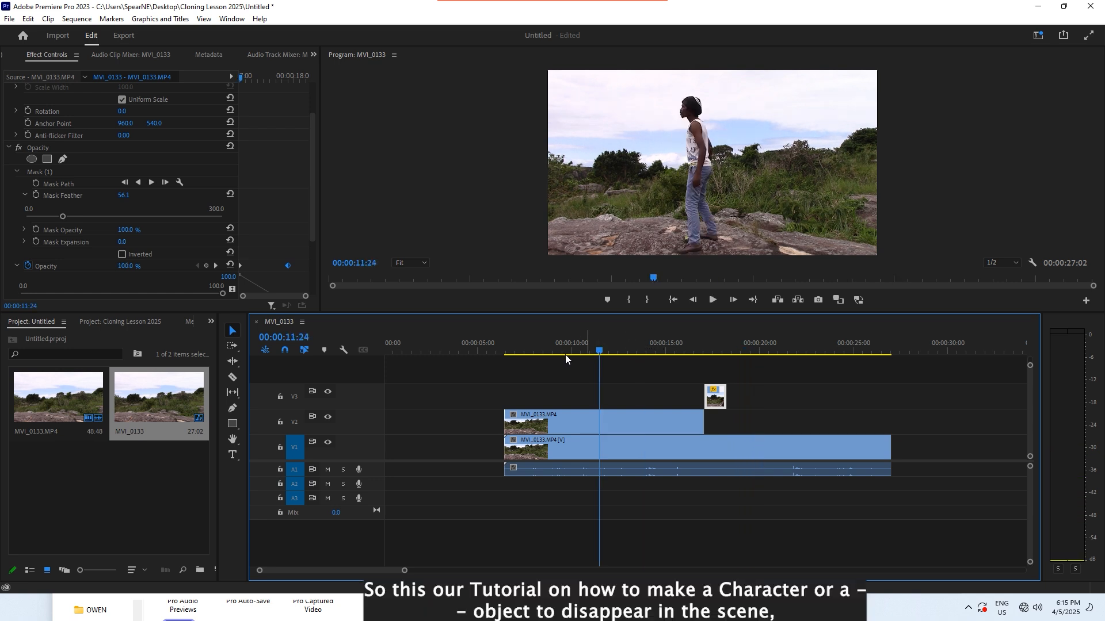
{"action": "left_click_drag", "start_coordinate": [540, 348], "coordinate": [499, 341]}
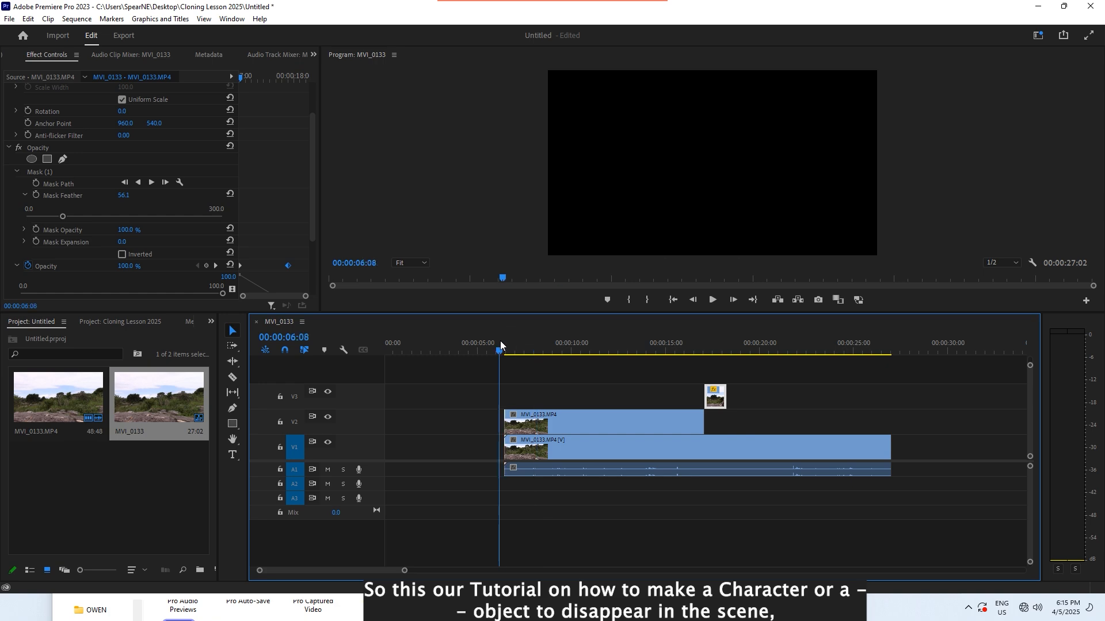
{"action": "key", "text": "space"}
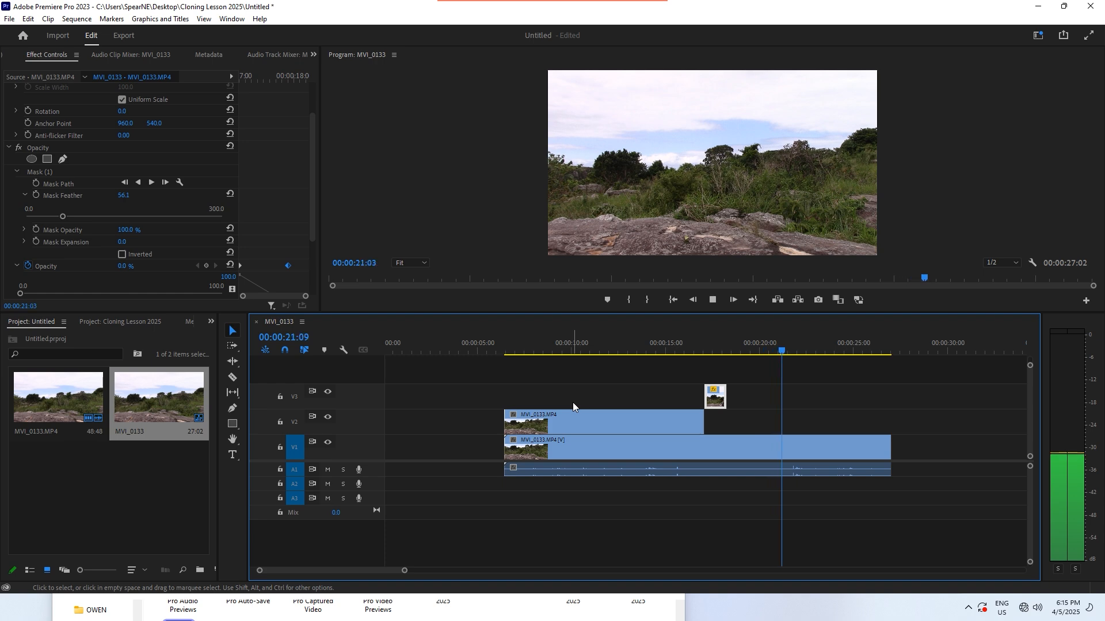
{"action": "key", "text": "space"}
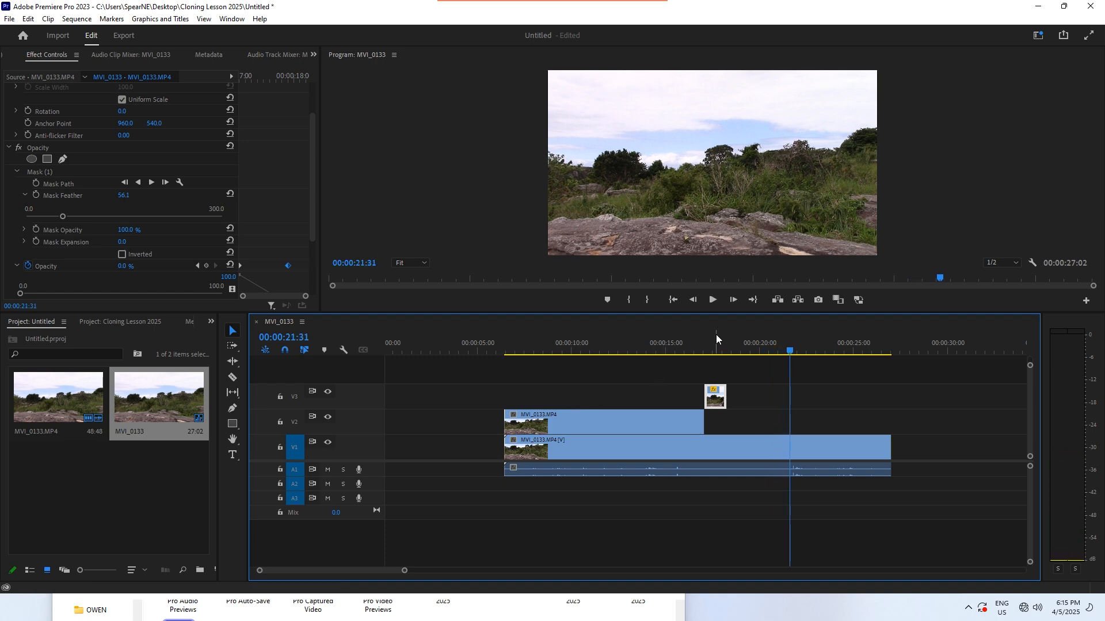
{"action": "left_click", "coordinate": [688, 341]}
{"action": "left_click", "coordinate": [713, 297]}
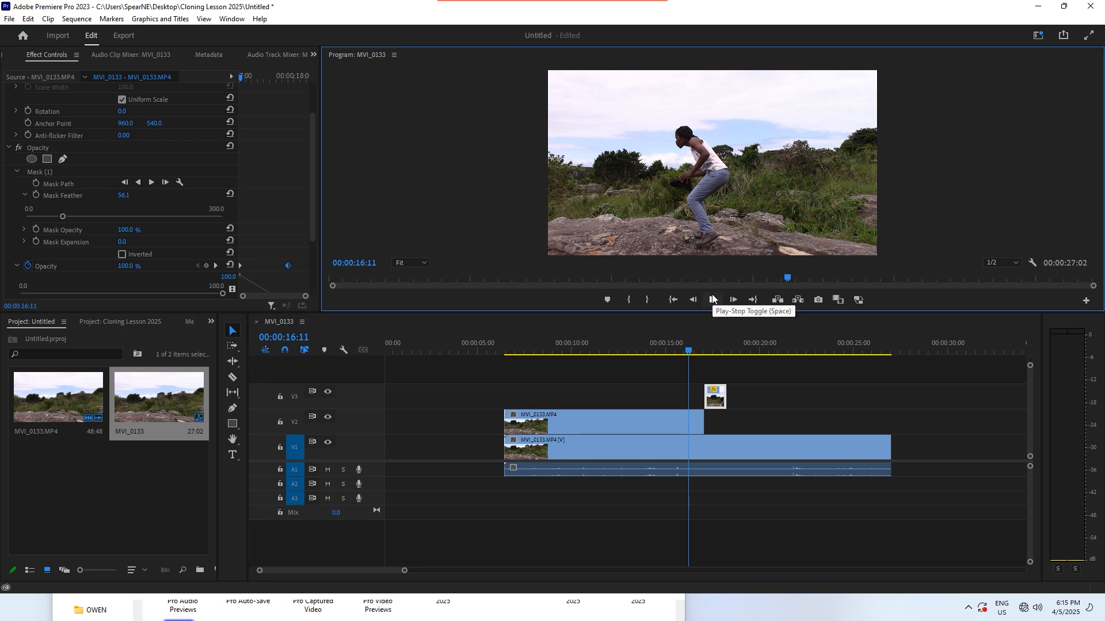
{"action": "left_click", "coordinate": [711, 300]}
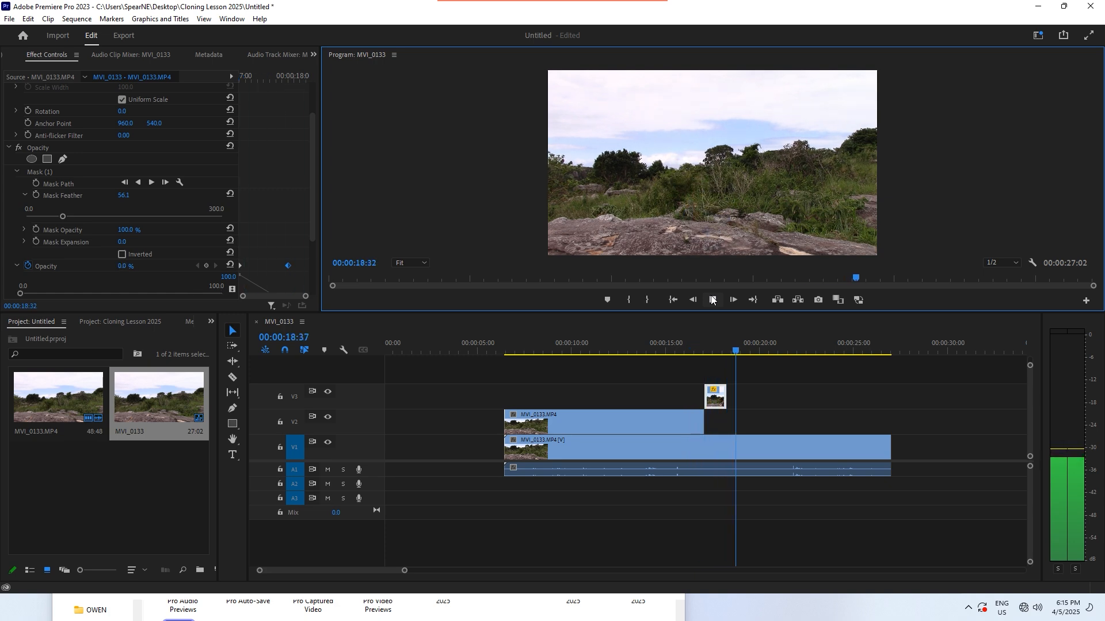
{"action": "left_click", "coordinate": [710, 298]}
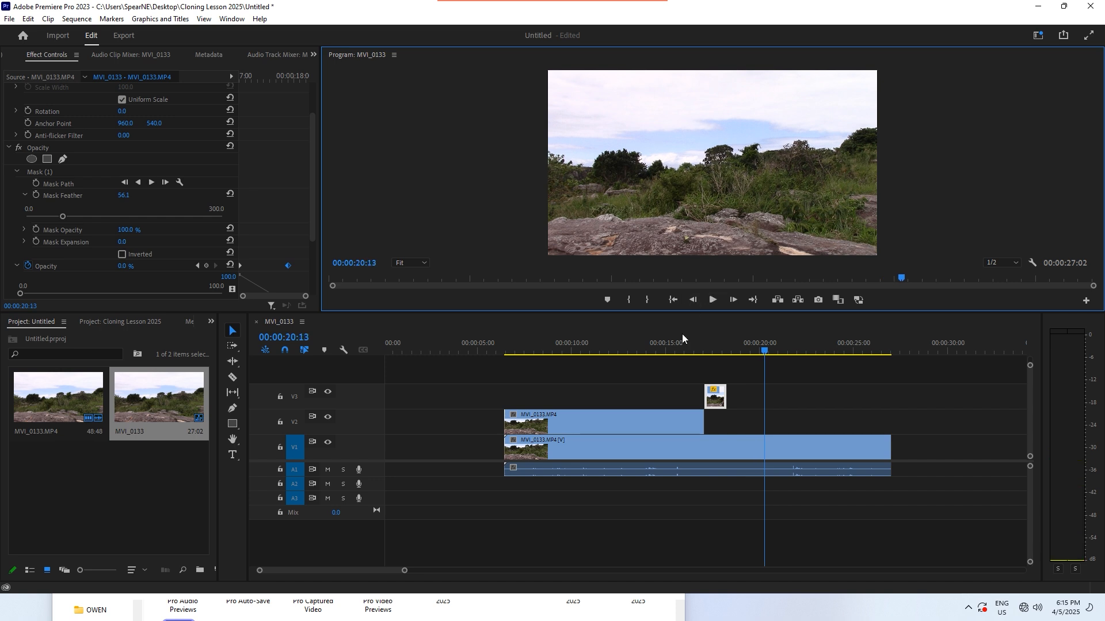
Play the finished sequence twice from near the start of the clips, the second time from 00:00:07:33.
{"action": "left_click_drag", "start_coordinate": [640, 355], "coordinate": [550, 357]}
{"action": "left_click", "coordinate": [715, 298]}
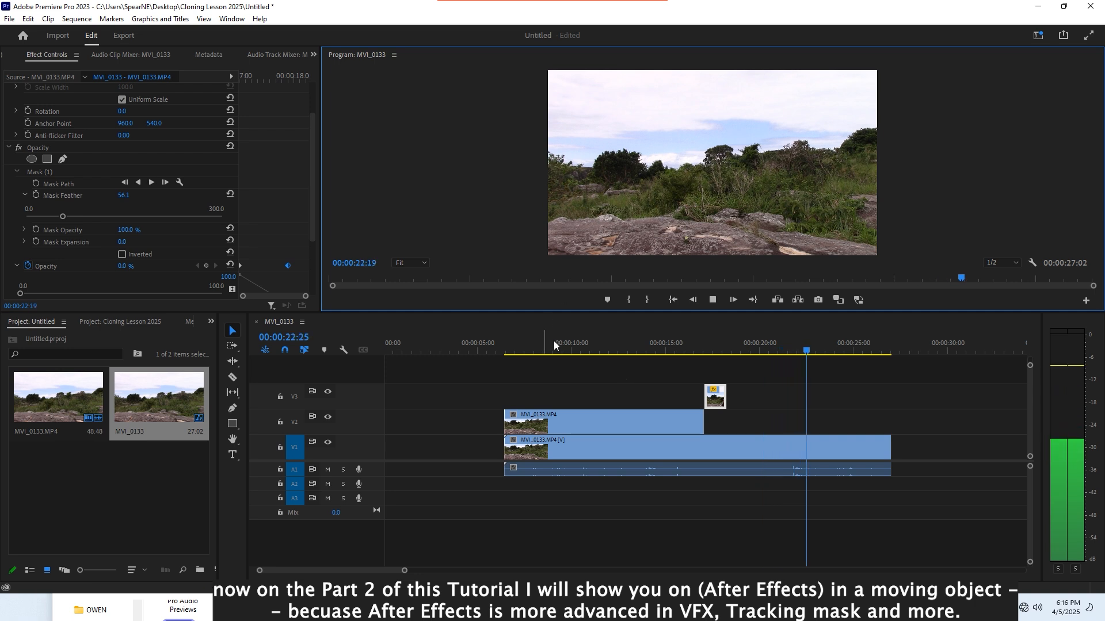
{"action": "left_click_drag", "start_coordinate": [551, 343], "coordinate": [529, 353]}
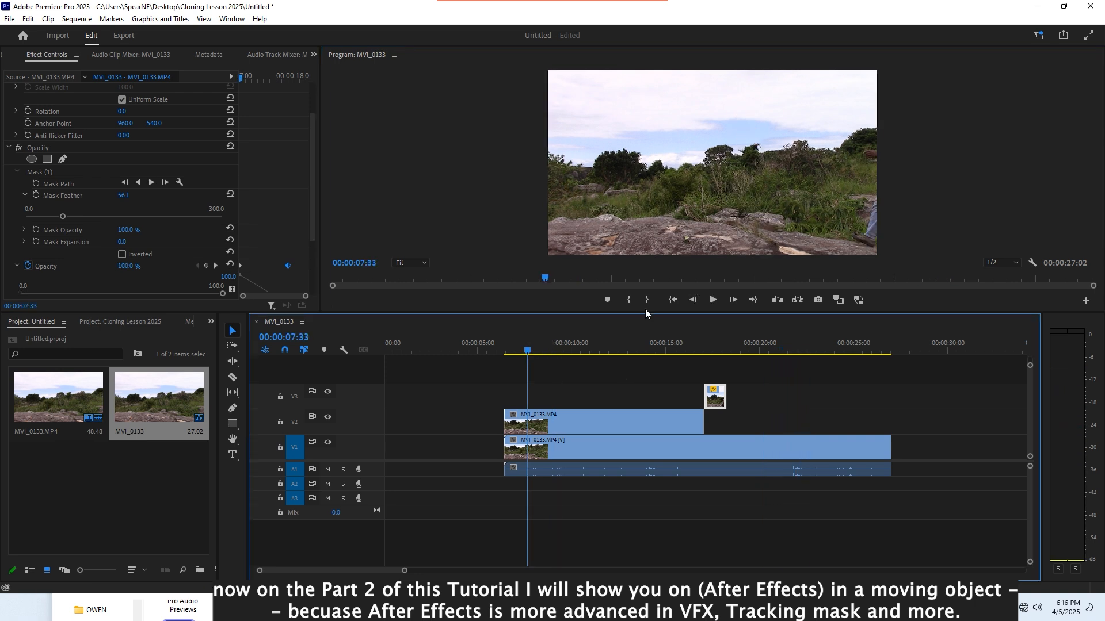
{"action": "left_click", "coordinate": [712, 300]}
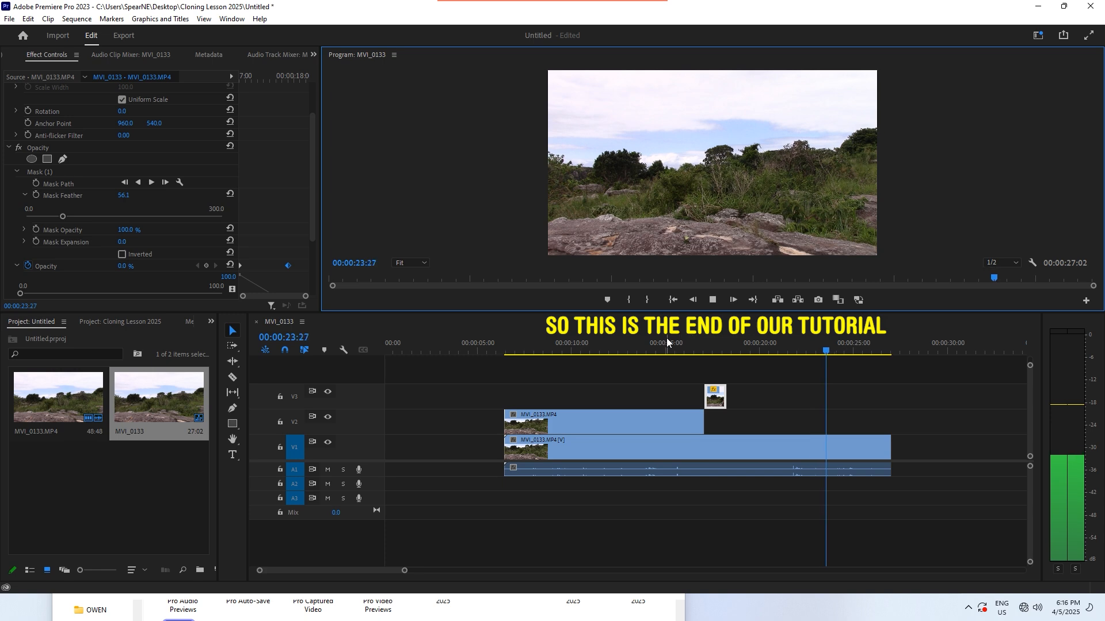
{"action": "key", "text": "space"}
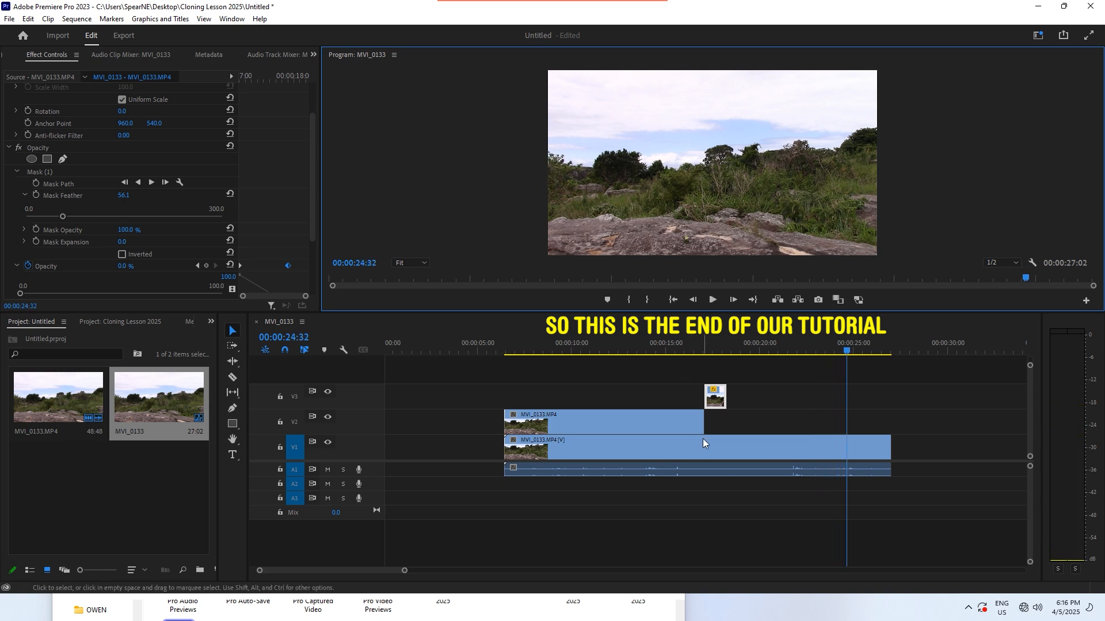